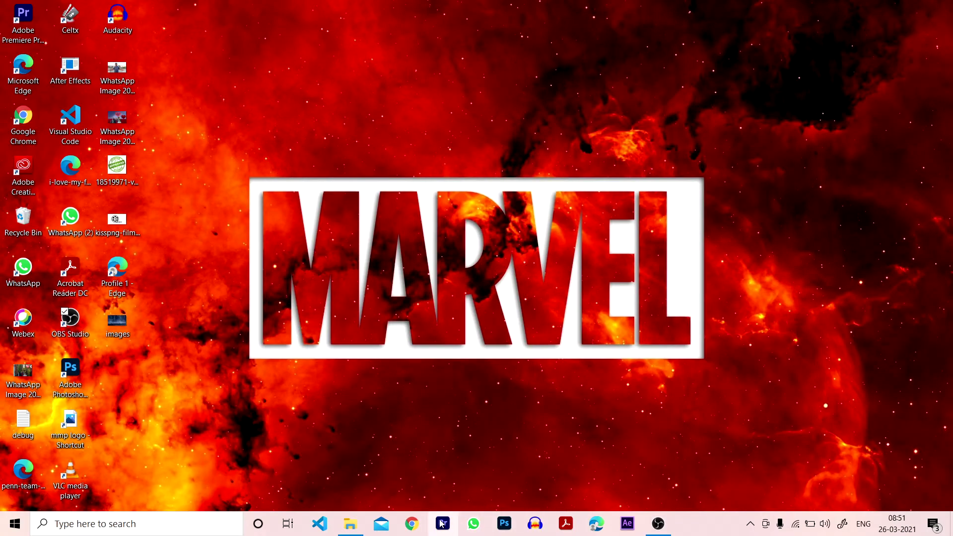
Launch Premiere Pro and open the empty 'Doctor strange effect tutorial terrace films' project
{"action": "left_click", "coordinate": [443, 521]}
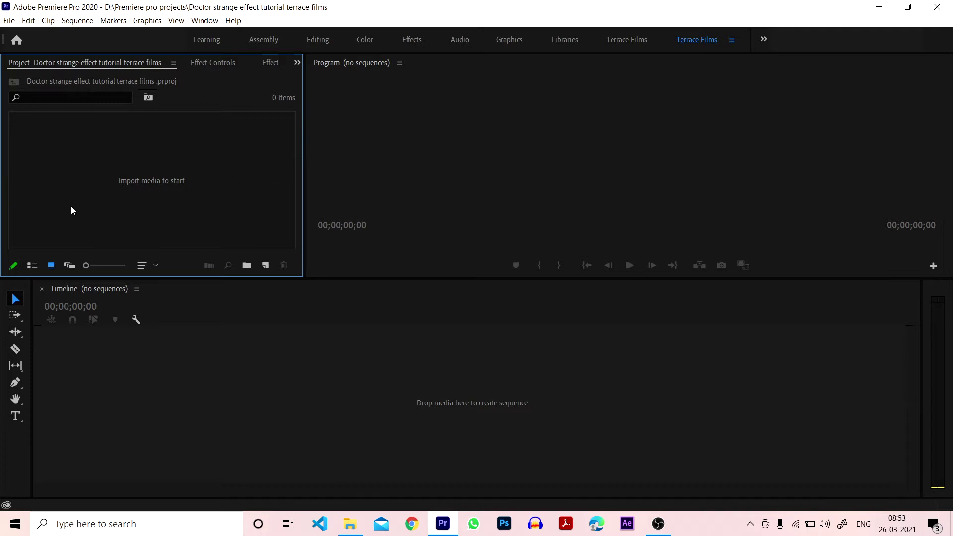
Import MAH00121.MP4 from the Doctor Strange folder and drag it to the timeline to make a MAH00121 sequence
{"action": "double_click", "coordinate": [106, 210]}
{"action": "key", "text": "ctrl+i"}
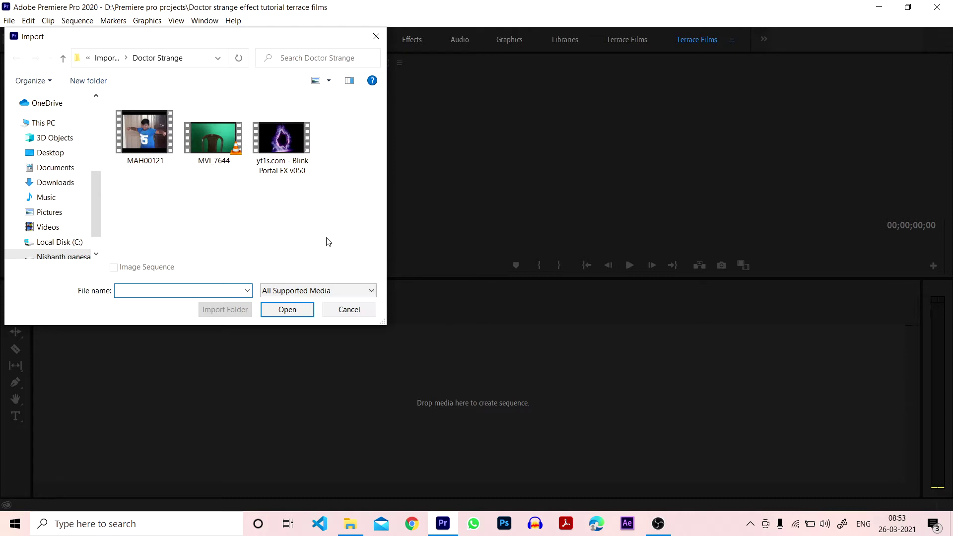
{"action": "left_click", "coordinate": [135, 149]}
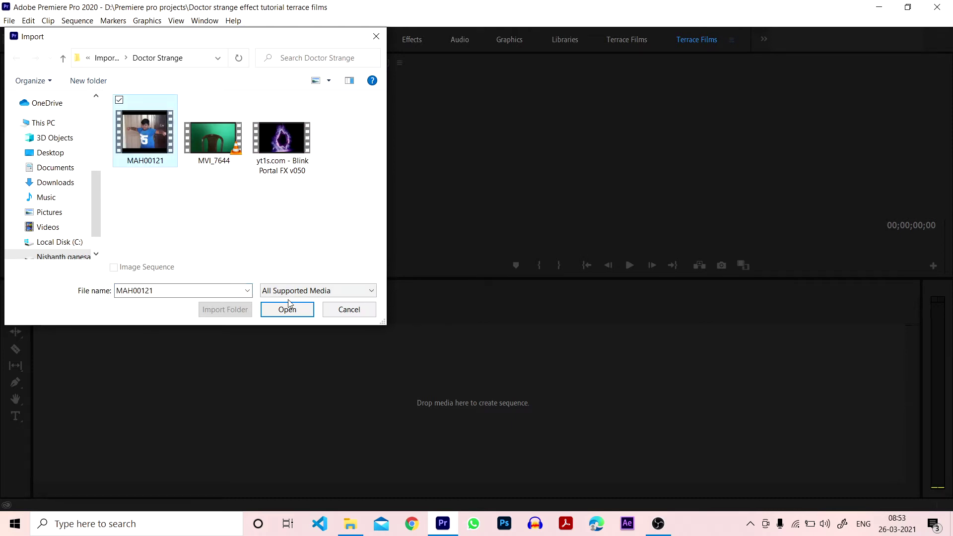
{"action": "left_click", "coordinate": [305, 312]}
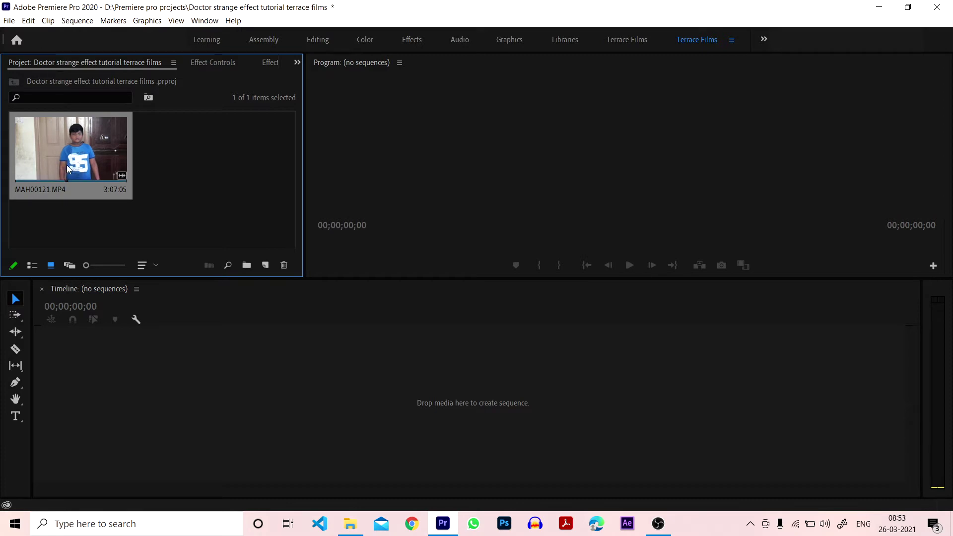
{"action": "mouse_move", "coordinate": [70, 142]}
{"action": "left_mouse_down"}
{"action": "mouse_move", "coordinate": [103, 385]}
{"action": "mouse_move", "coordinate": [116, 407]}
{"action": "left_mouse_up"}
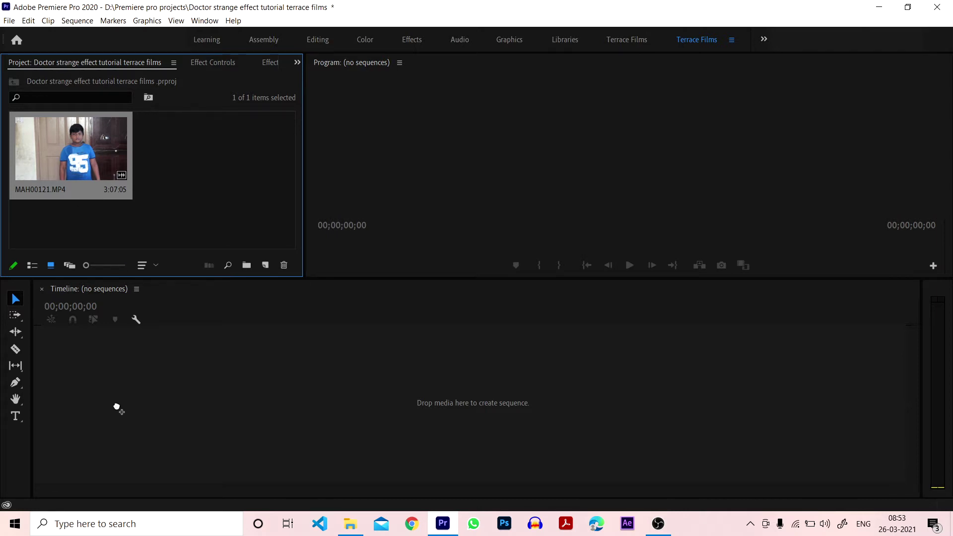
{"action": "left_click_drag", "start_coordinate": [117, 407], "coordinate": [117, 406]}
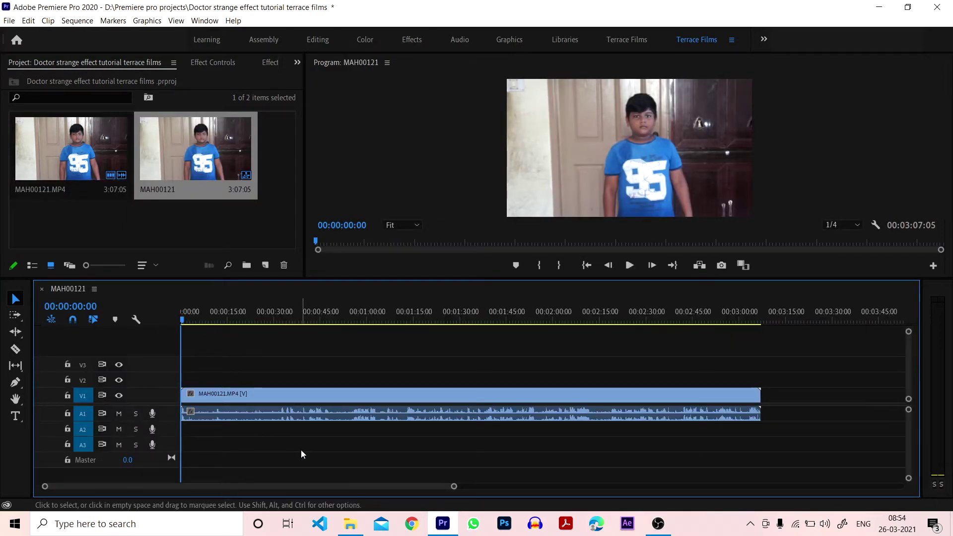
Place the clip at the sequence start, unlink it and delete its audio
{"action": "left_click_drag", "start_coordinate": [246, 393], "coordinate": [223, 401]}
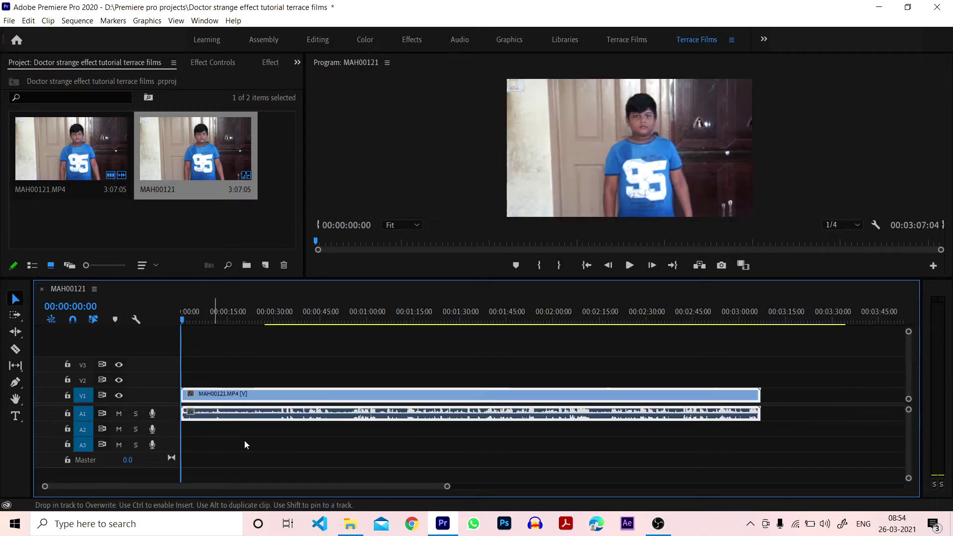
{"action": "left_click", "coordinate": [244, 440]}
{"action": "right_click", "coordinate": [255, 395]}
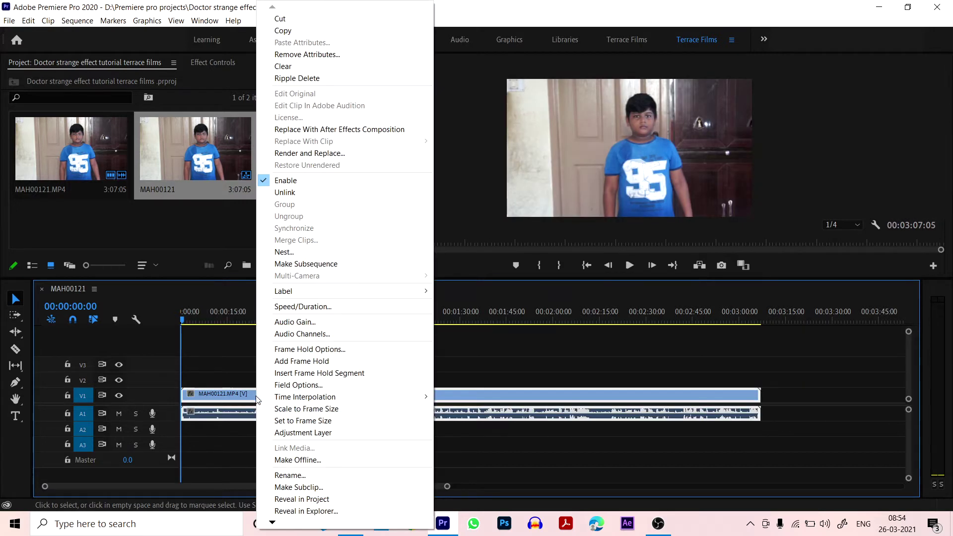
{"action": "left_click", "coordinate": [330, 193]}
{"action": "left_click", "coordinate": [377, 412]}
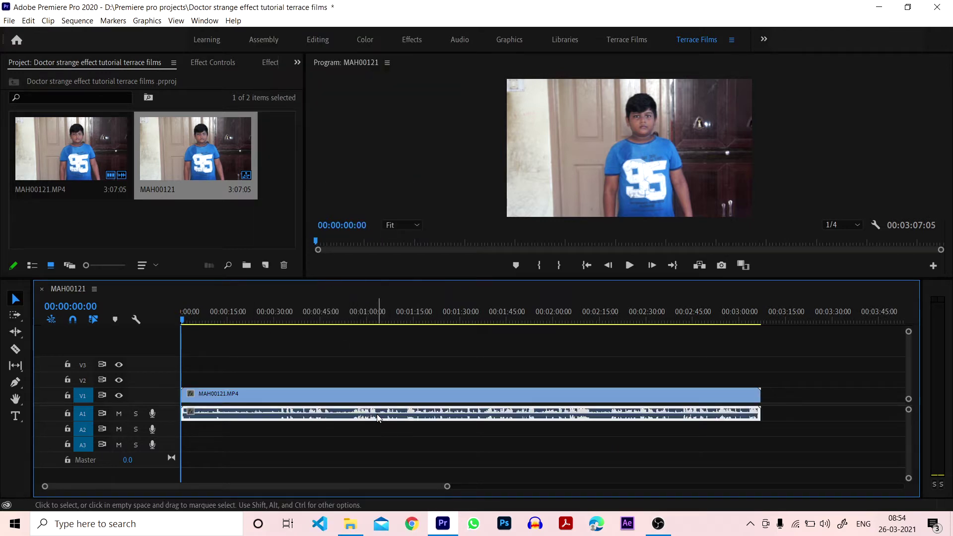
{"action": "key", "text": "Delete"}
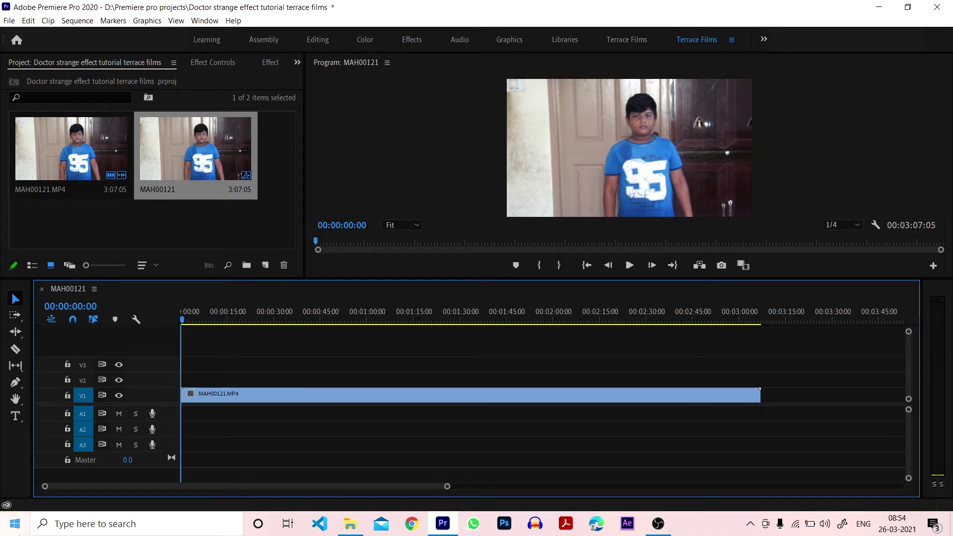
Trim the video to end at 12 seconds and return the playhead to the start
{"action": "left_click_drag", "start_coordinate": [188, 320], "coordinate": [218, 324]}
{"action": "key", "text": "w"}
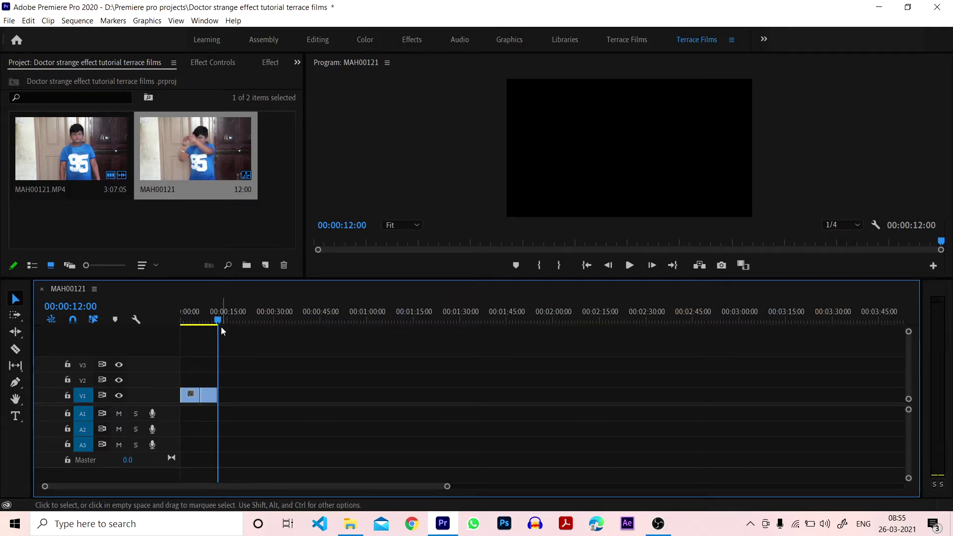
{"action": "key", "text": "Home"}
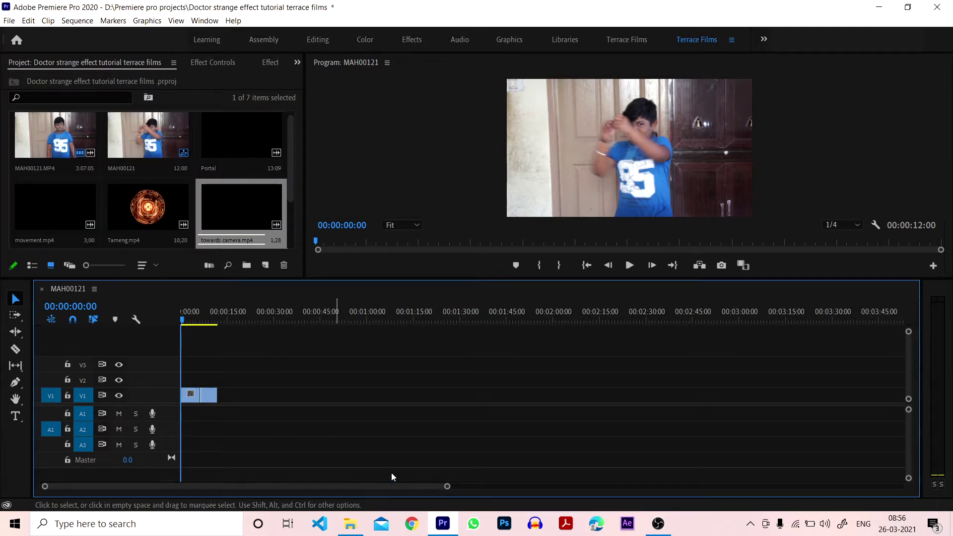
Rename the Tameng.mp4 clip in the Project panel to 'Shield'
{"action": "scroll", "coordinate": [245, 183], "scroll_direction": "down", "scroll_amount": 2}
{"action": "scroll", "coordinate": [245, 199], "scroll_direction": "up", "scroll_amount": 3}
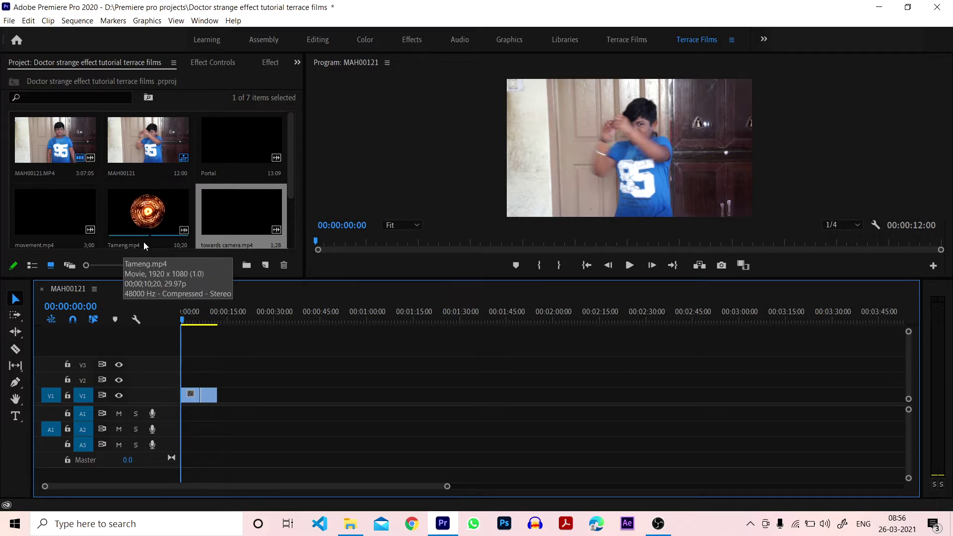
{"action": "scroll", "coordinate": [130, 240], "scroll_direction": "down", "scroll_amount": 1}
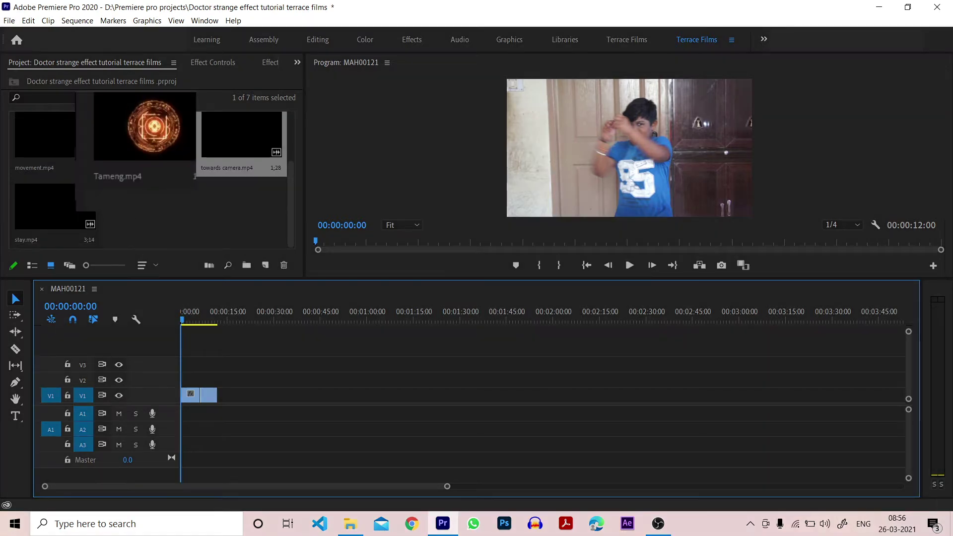
{"action": "right_click", "coordinate": [131, 139]}
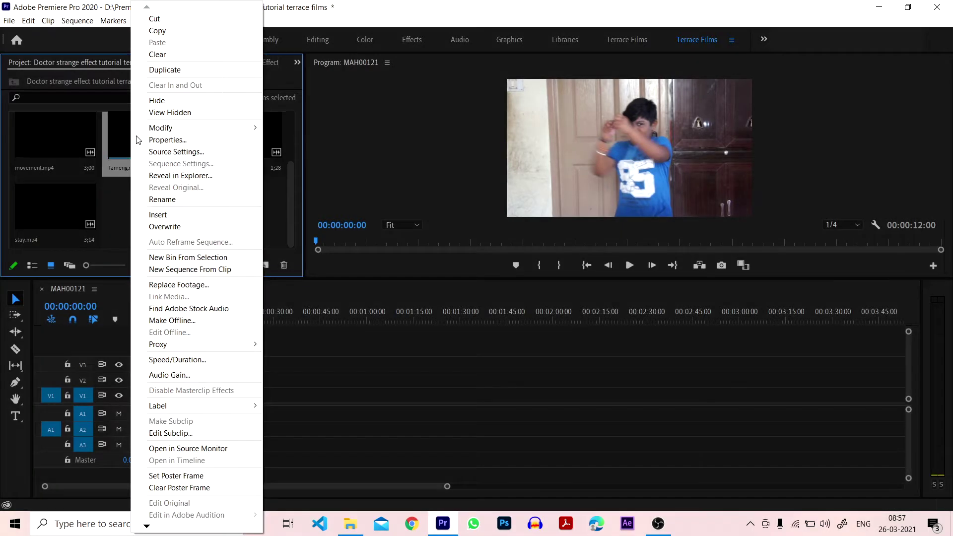
{"action": "left_click", "coordinate": [182, 202]}
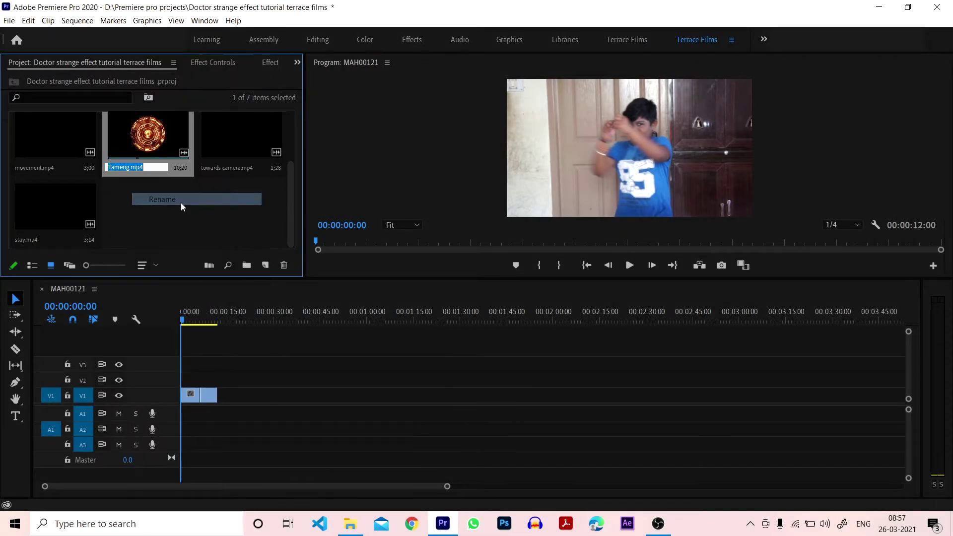
{"action": "type", "text": "Shield"}
{"action": "left_click", "coordinate": [180, 203]}
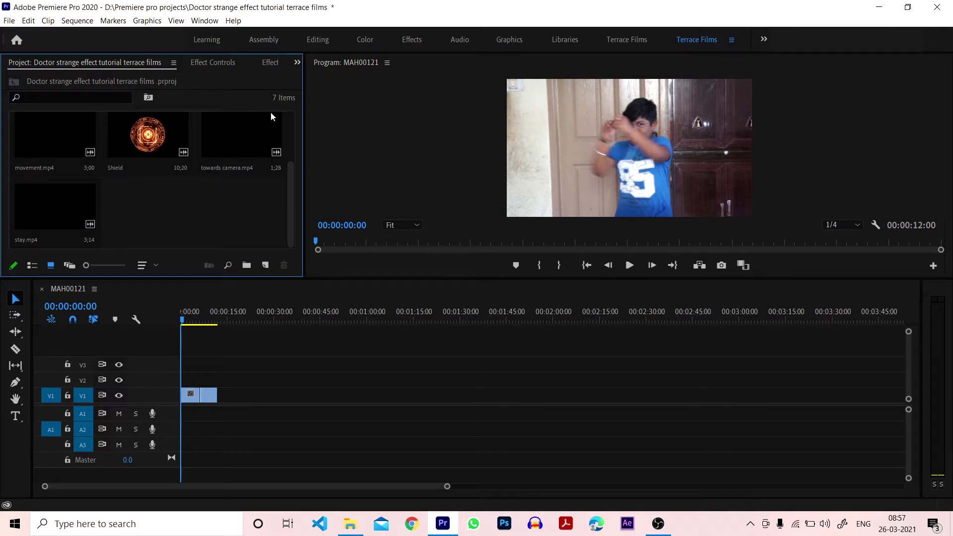
{"action": "scroll", "coordinate": [239, 126], "scroll_direction": "up", "scroll_amount": 2}
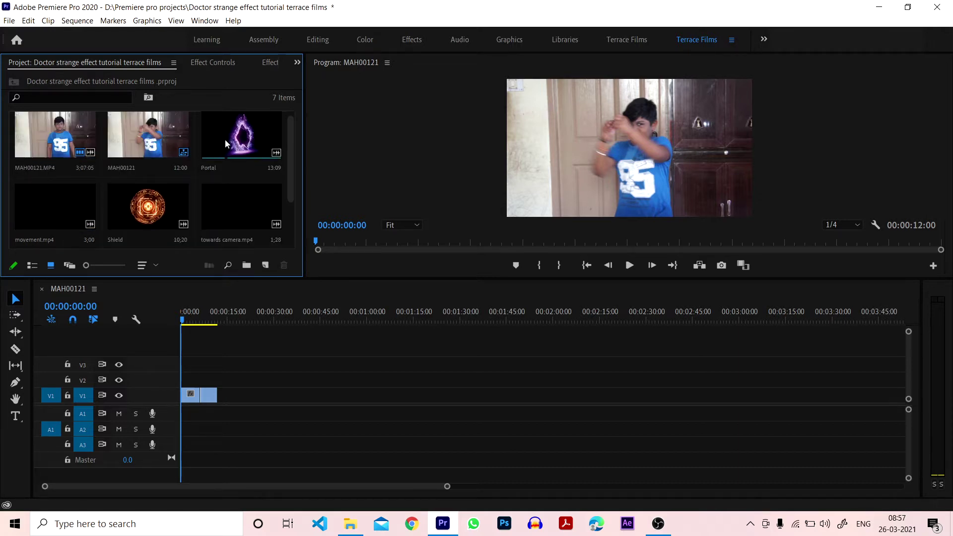
Drop the Shield clip onto V2 at 00:00 and delete its audio from A3
{"action": "mouse_move", "coordinate": [149, 208]}
{"action": "left_mouse_down"}
{"action": "mouse_move", "coordinate": [184, 301]}
{"action": "mouse_move", "coordinate": [190, 382]}
{"action": "left_mouse_up"}
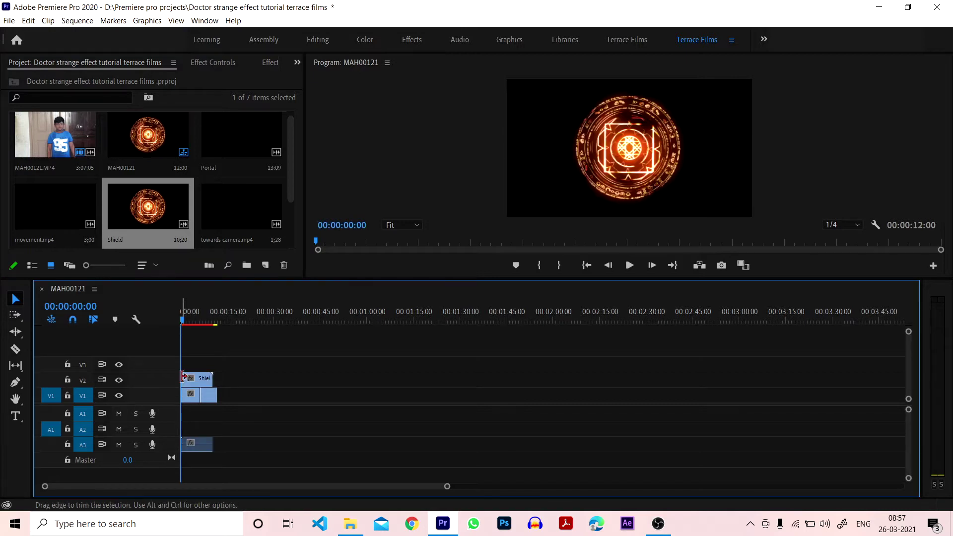
{"action": "left_click", "coordinate": [194, 379]}
{"action": "left_click", "coordinate": [195, 380]}
{"action": "left_click", "coordinate": [193, 379]}
{"action": "left_click", "coordinate": [197, 444]}
{"action": "key", "text": "Delete"}
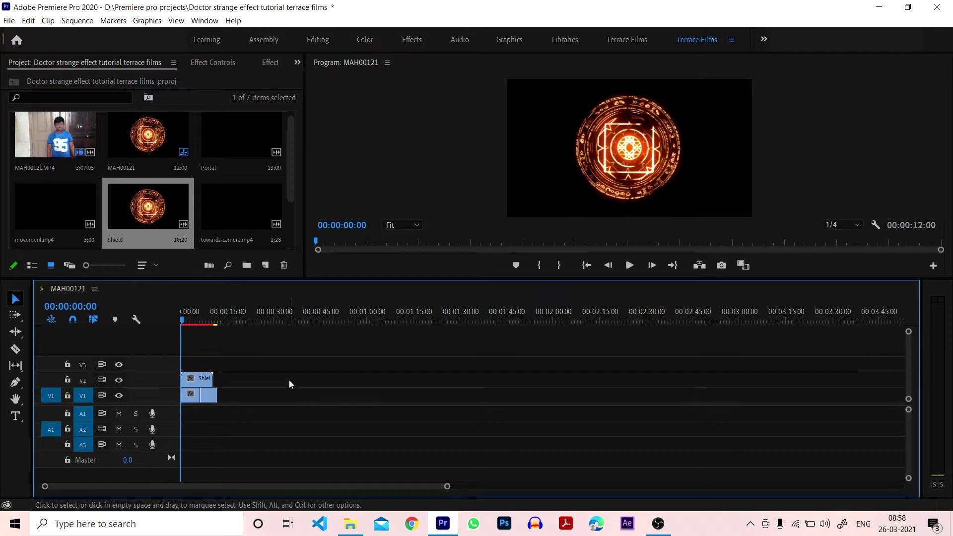
{"action": "left_click", "coordinate": [204, 383]}
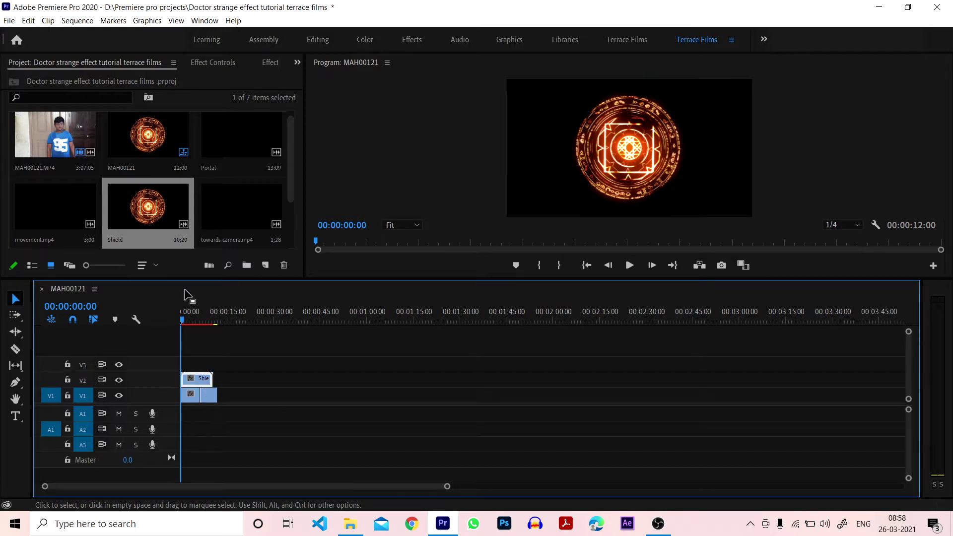
{"action": "left_click", "coordinate": [219, 63]}
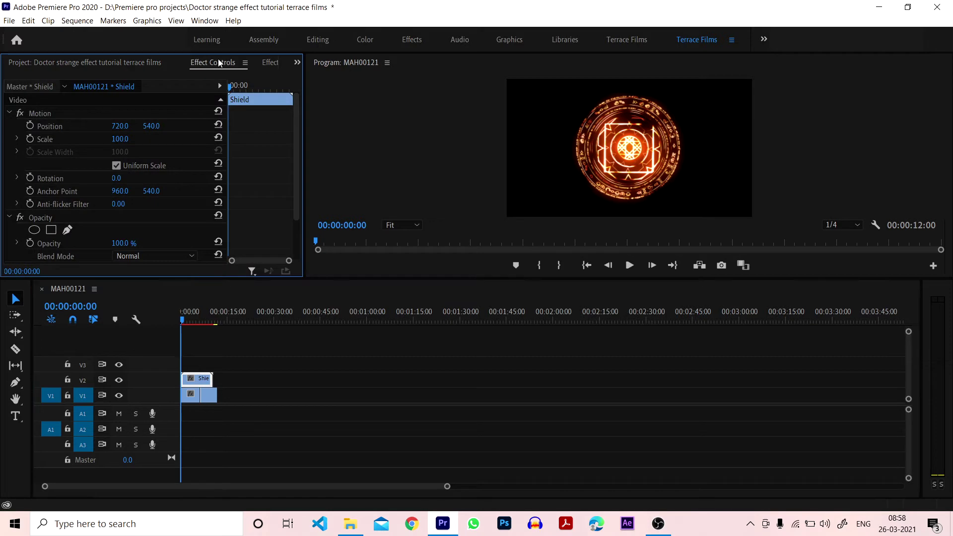
Change the Shield clip's Opacity blend mode from Screen to Linear Dodge (Add)
{"action": "scroll", "coordinate": [99, 226], "scroll_direction": "down", "scroll_amount": 2}
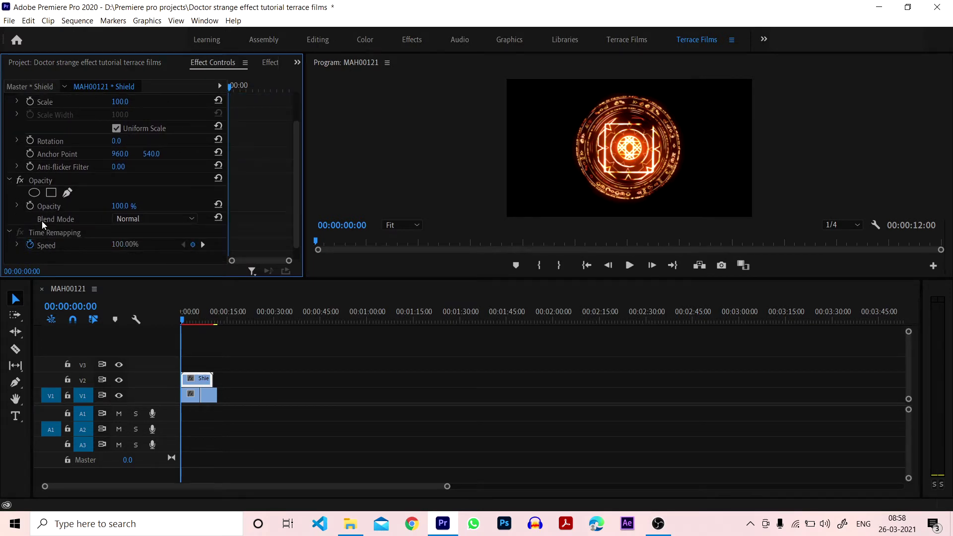
{"action": "left_click", "coordinate": [123, 219]}
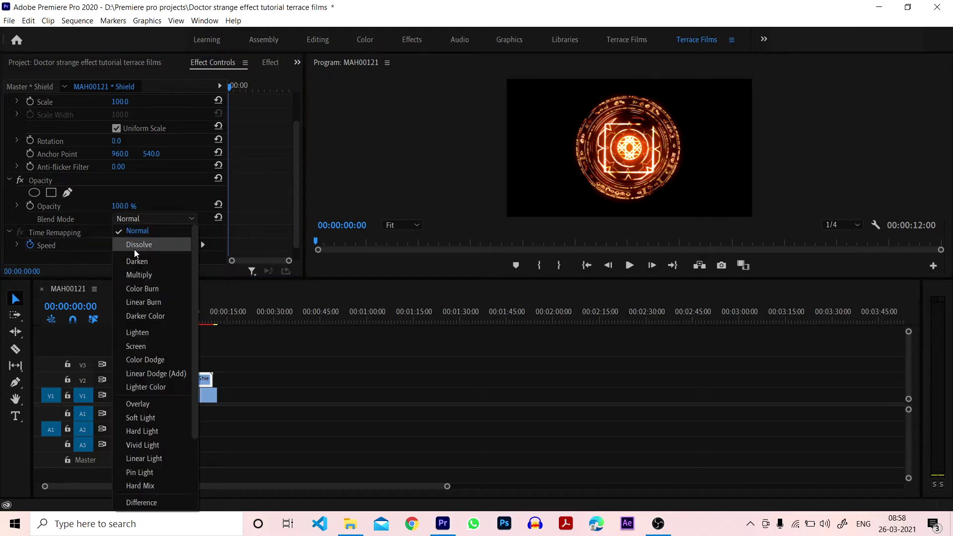
{"action": "left_click", "coordinate": [148, 349]}
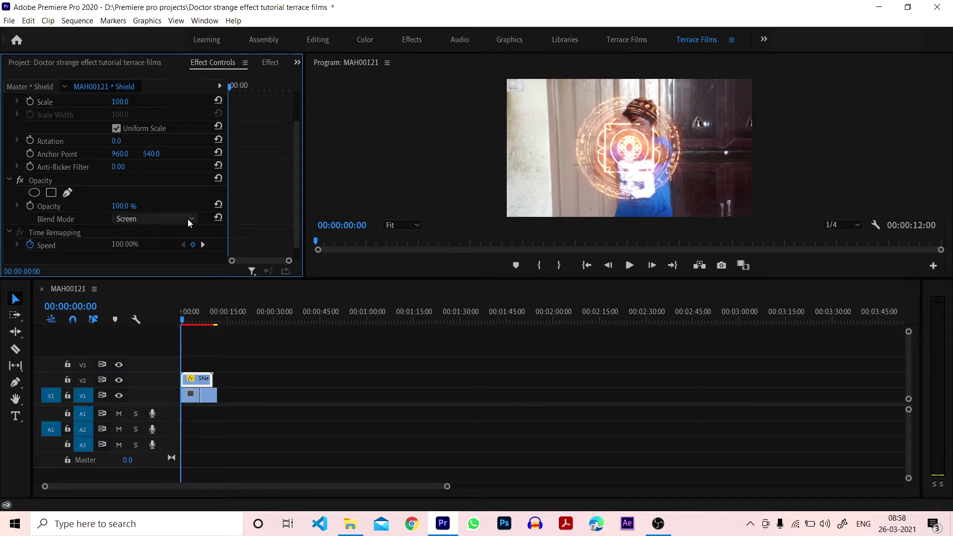
{"action": "left_click", "coordinate": [188, 219]}
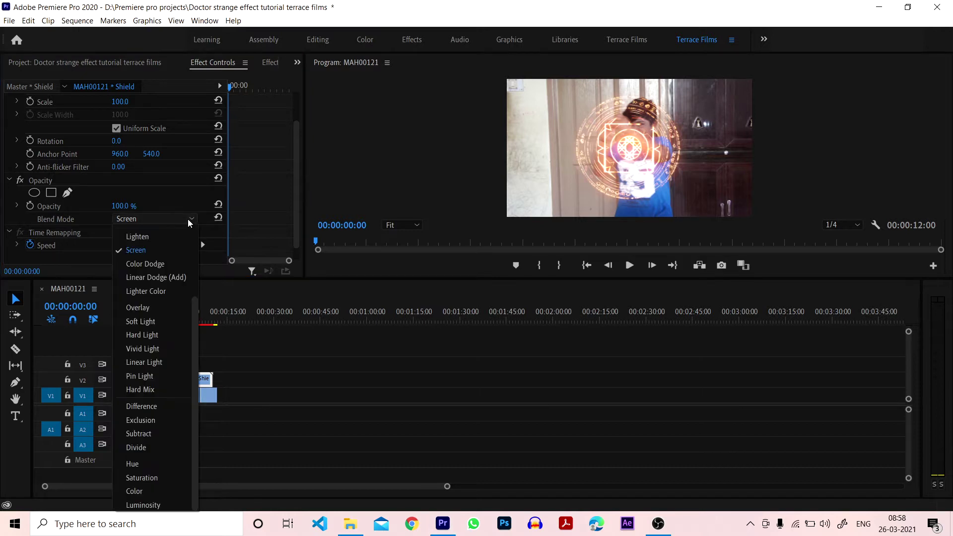
{"action": "left_click", "coordinate": [174, 278]}
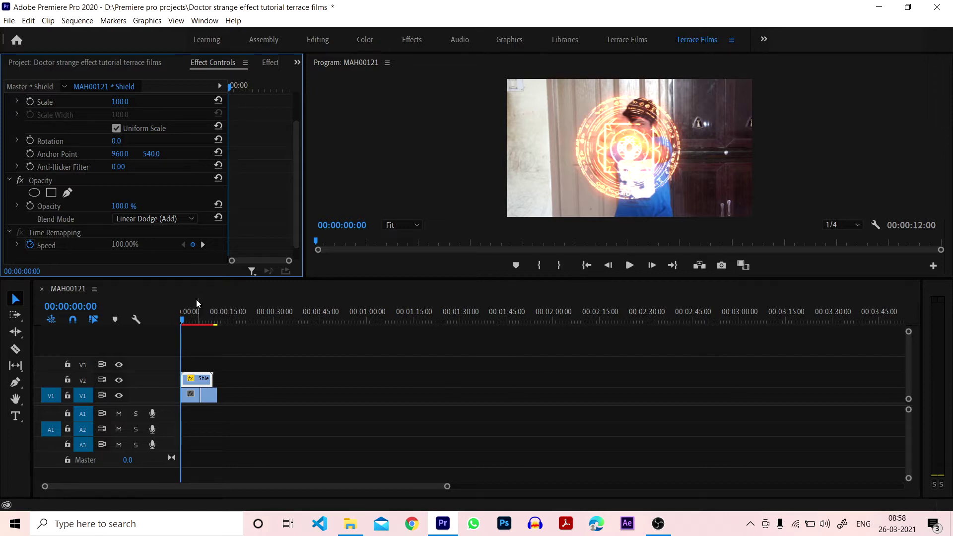
{"action": "left_click", "coordinate": [202, 386]}
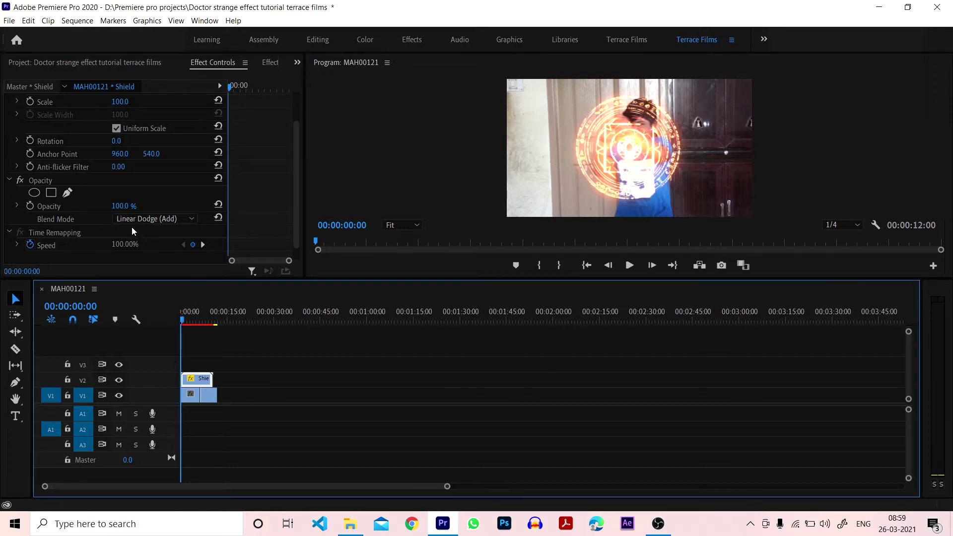
{"action": "scroll", "coordinate": [127, 191], "scroll_direction": "up", "scroll_amount": 2}
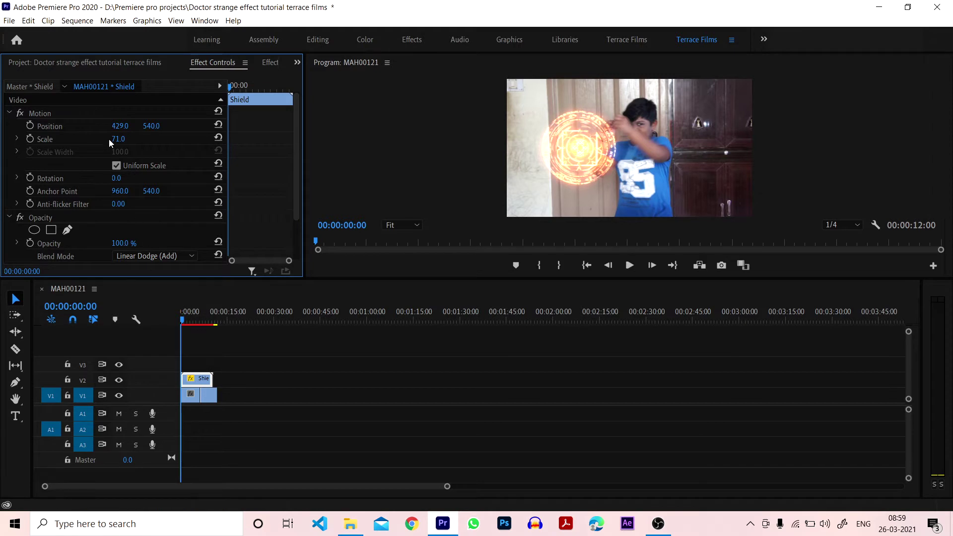
Add an extra Shield clip on V3, then delete it along with its audio
{"action": "left_click", "coordinate": [122, 60]}
{"action": "left_click_drag", "start_coordinate": [148, 206], "coordinate": [198, 363]}
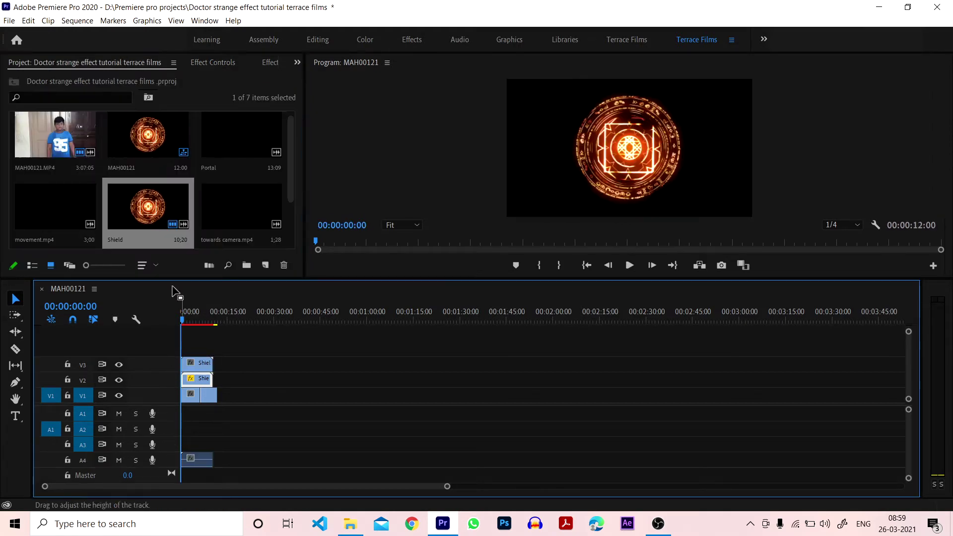
{"action": "left_click", "coordinate": [198, 363]}
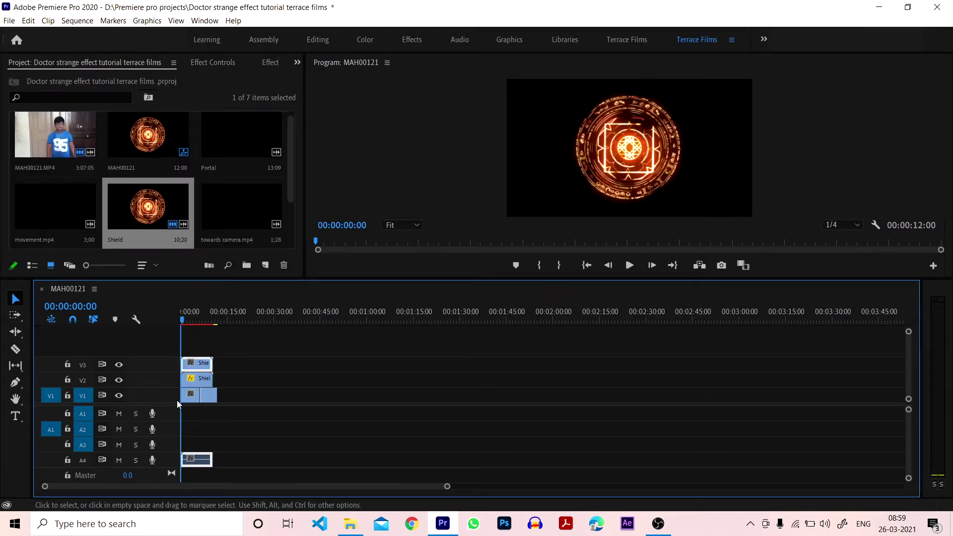
{"action": "key", "text": "Delete"}
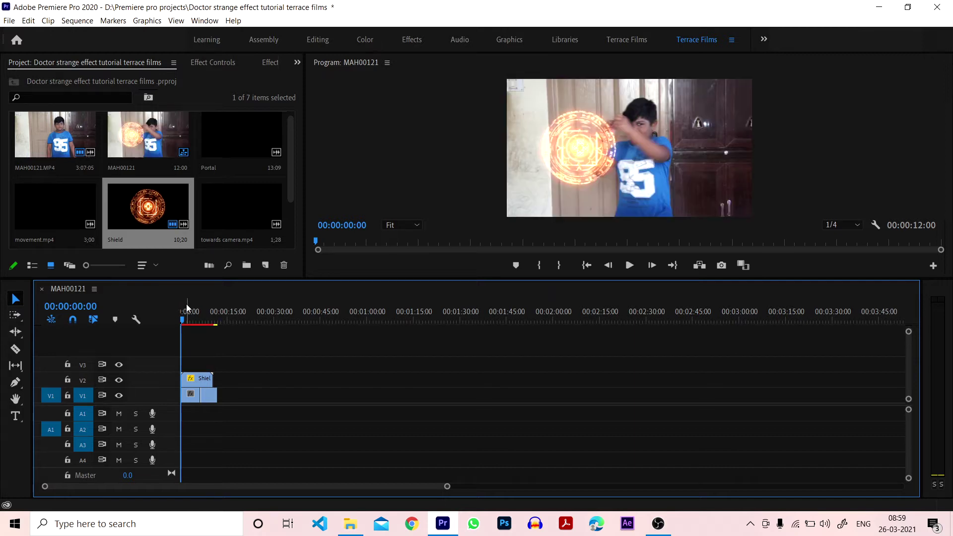
Duplicate the V2 Shield clip onto V3 directly above it
{"action": "left_click", "coordinate": [202, 384]}
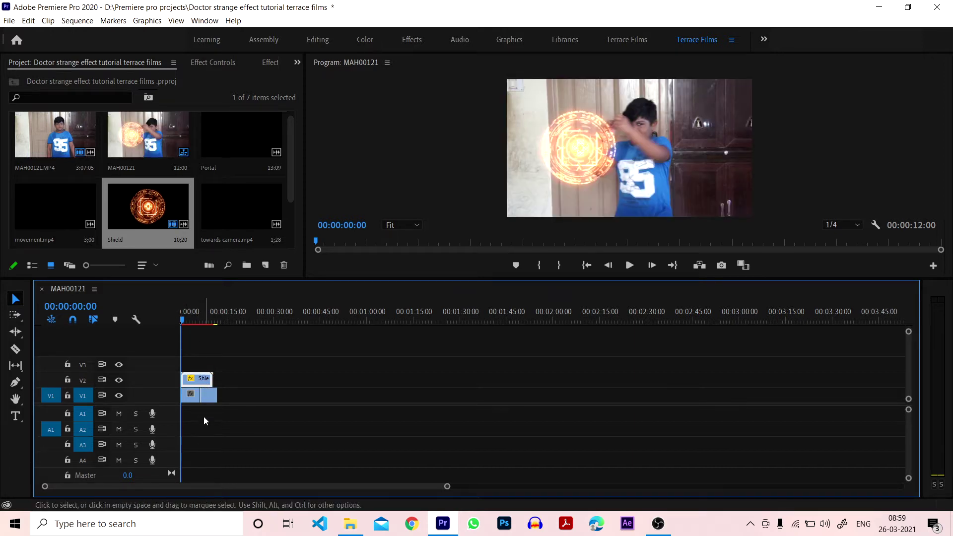
{"action": "left_click", "coordinate": [204, 381]}
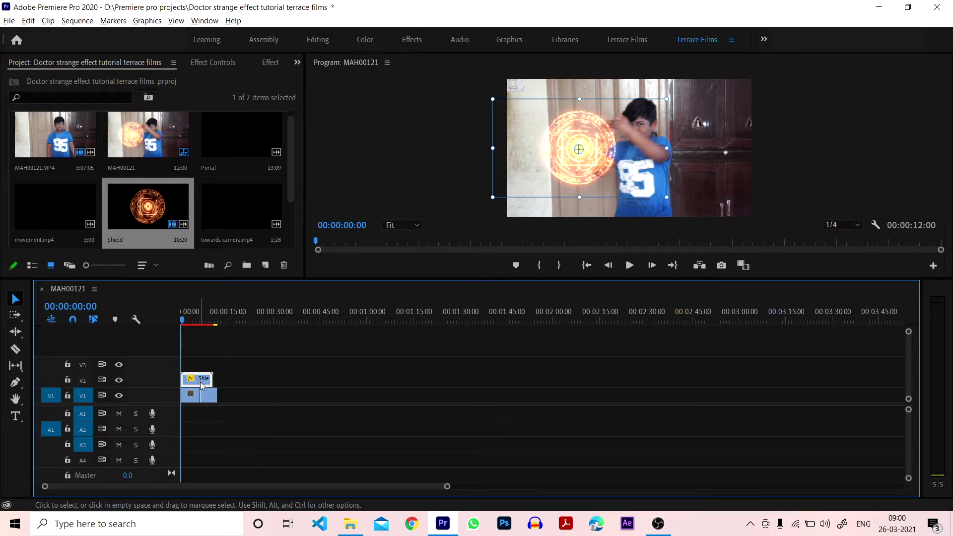
{"action": "left_click_drag", "start_coordinate": [200, 382], "coordinate": [201, 370]}
{"action": "left_click", "coordinate": [206, 365]}
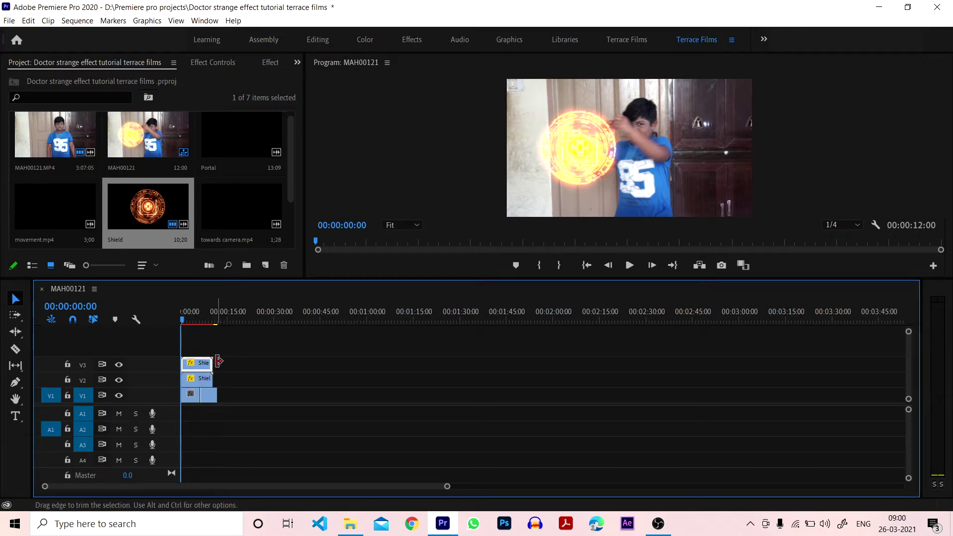
{"action": "key", "text": "Delete"}
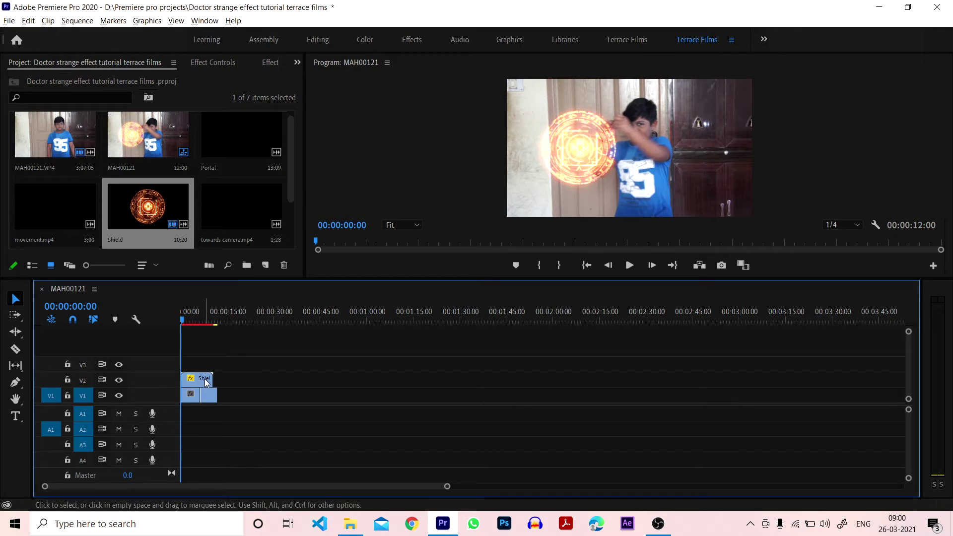
{"action": "left_click", "coordinate": [206, 381]}
{"action": "left_click_drag", "start_coordinate": [206, 381], "coordinate": [204, 370]}
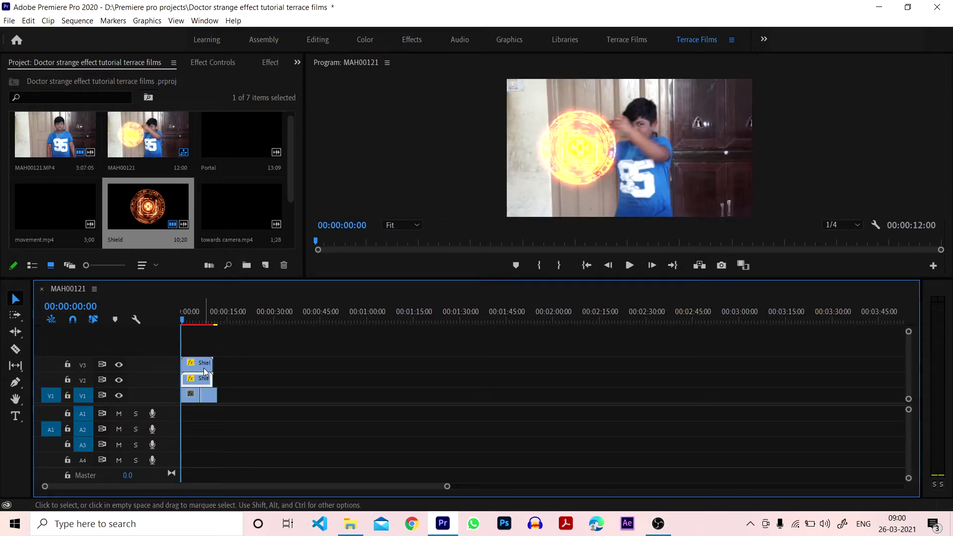
{"action": "right_click", "coordinate": [204, 365]}
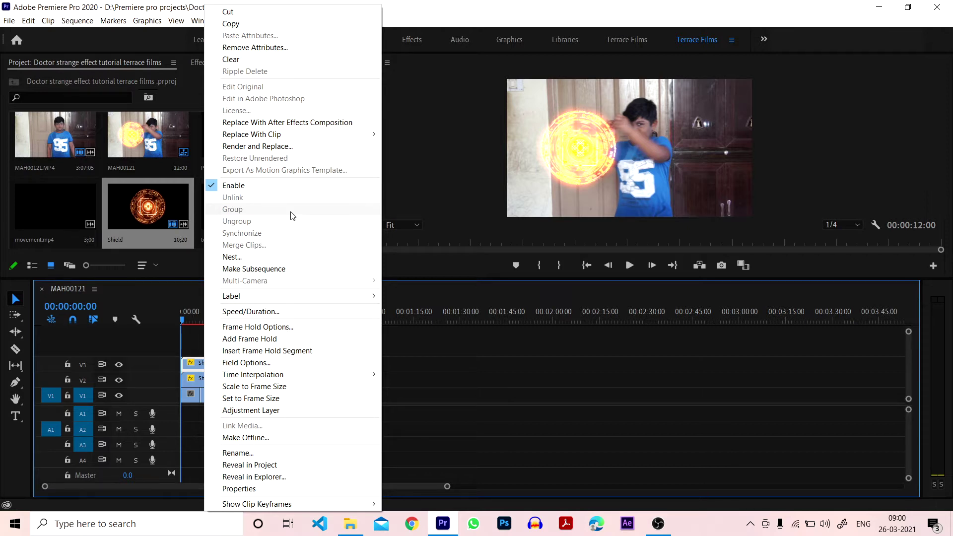
Rename the upper Shield copy to 'Shield 2'
{"action": "left_click", "coordinate": [307, 454]}
{"action": "type", "text": "Shield 2"}
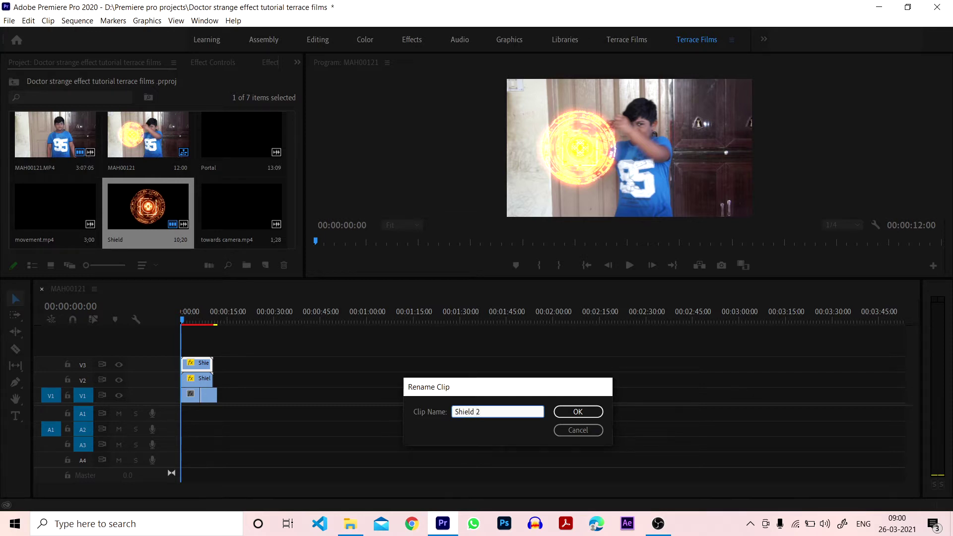
{"action": "key", "text": "Return"}
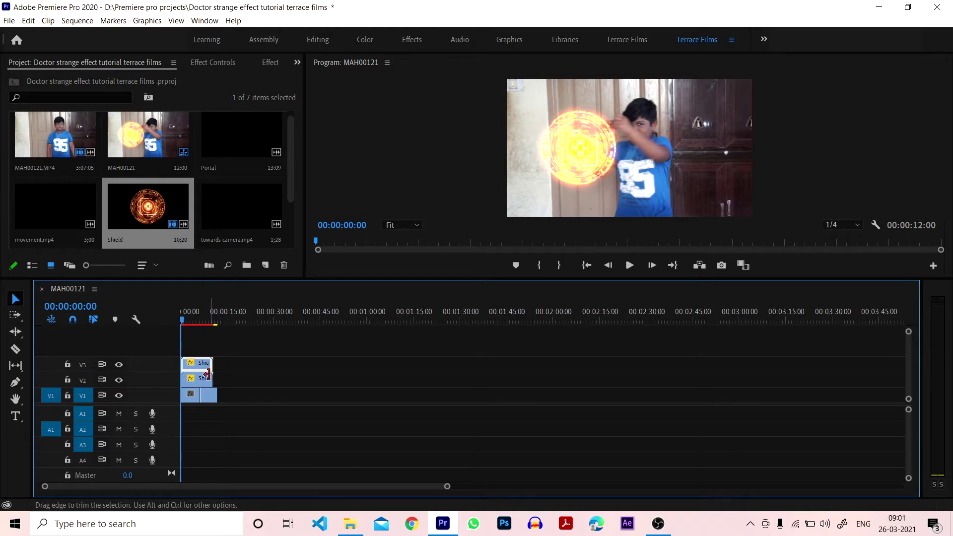
{"action": "left_click", "coordinate": [616, 157]}
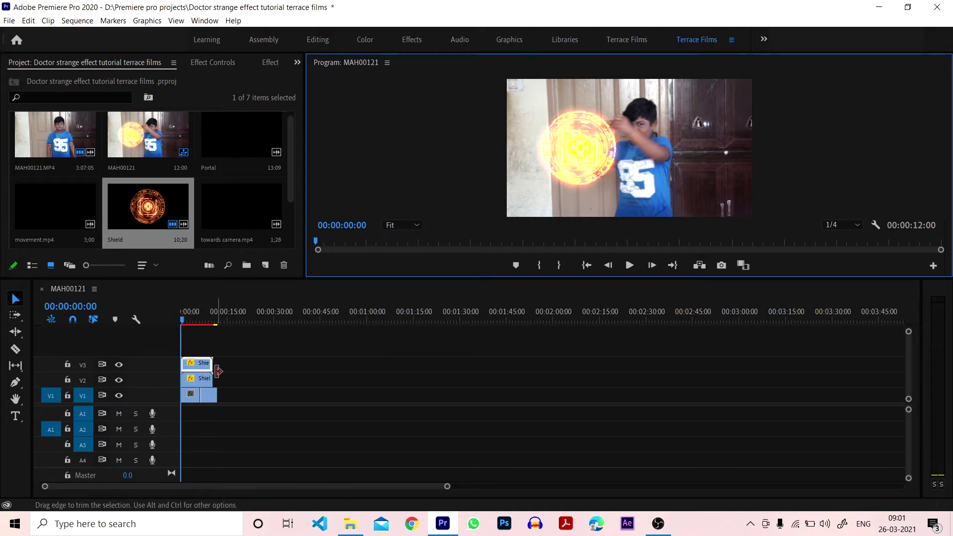
Move Shield 2 to the right side of the frame at Position X 1116.9
{"action": "left_click", "coordinate": [201, 373]}
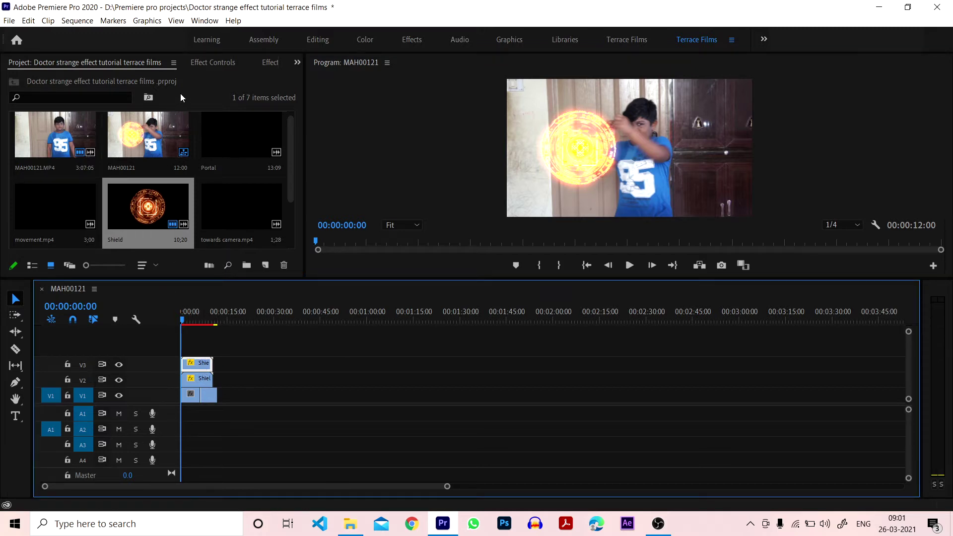
{"action": "left_click", "coordinate": [211, 62]}
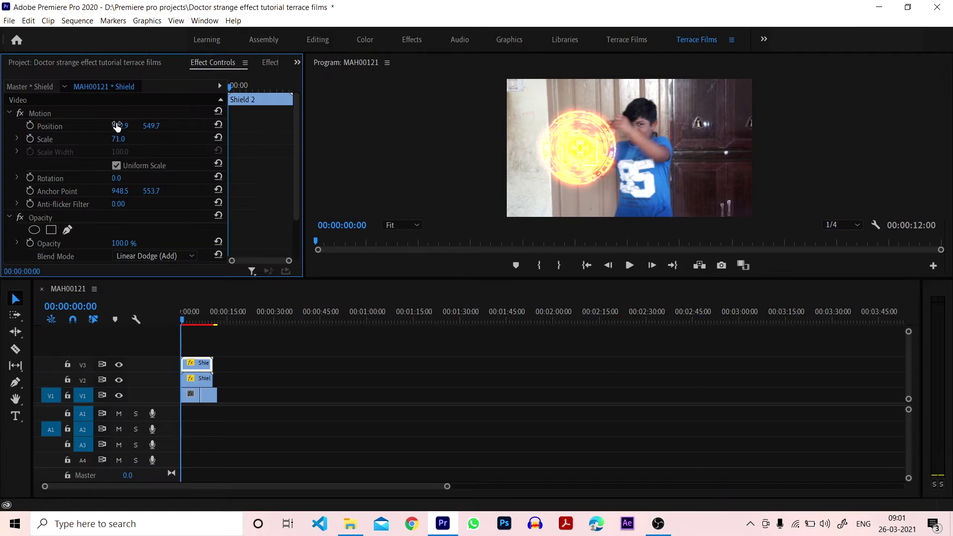
{"action": "left_click_drag", "start_coordinate": [117, 125], "coordinate": [144, 126]}
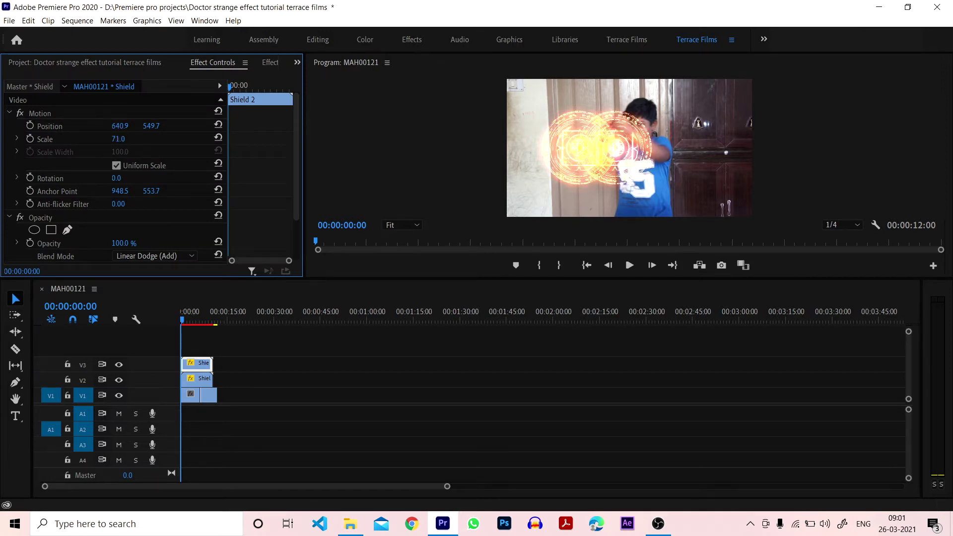
{"action": "left_click_drag", "start_coordinate": [119, 126], "coordinate": [144, 126]}
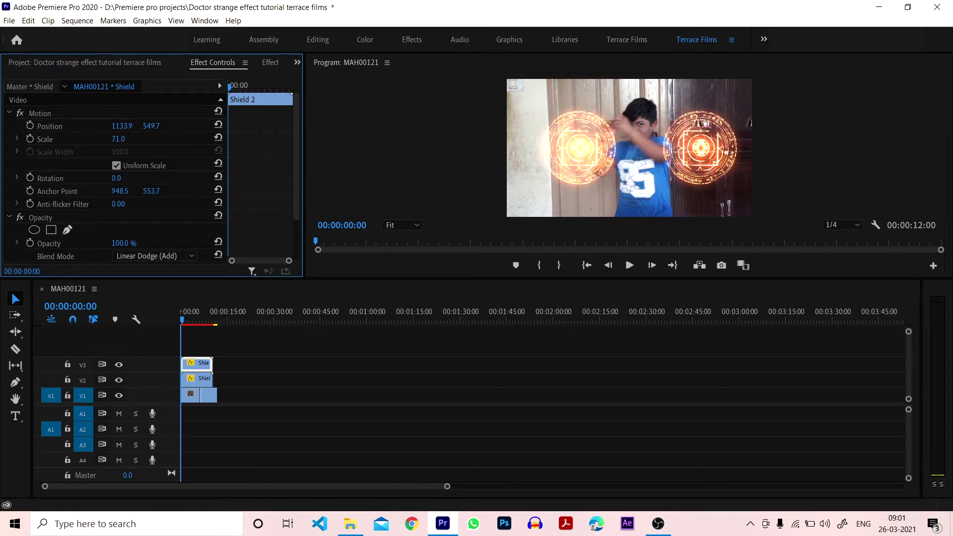
{"action": "left_click_drag", "start_coordinate": [120, 125], "coordinate": [117, 126]}
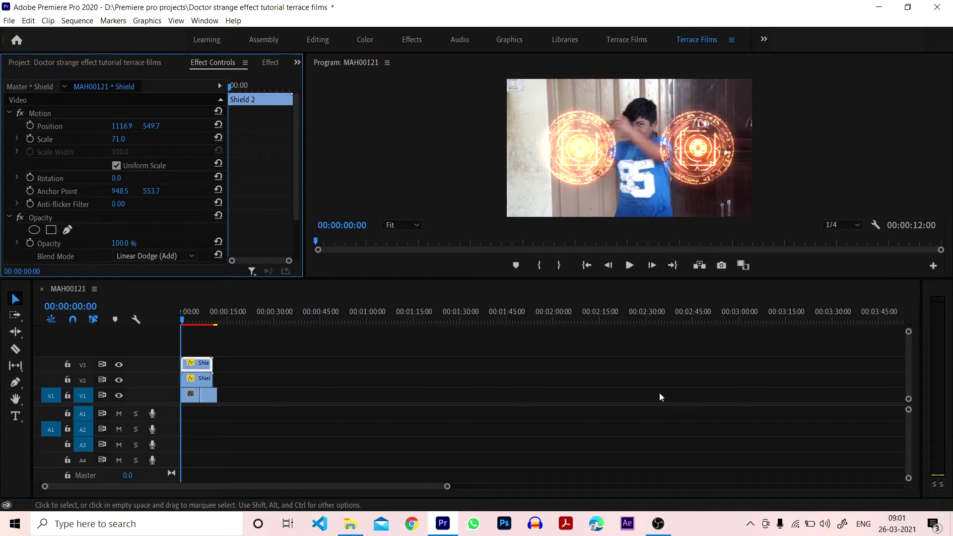
Preview both shields playing from the start of the sequence
{"action": "left_click", "coordinate": [630, 265]}
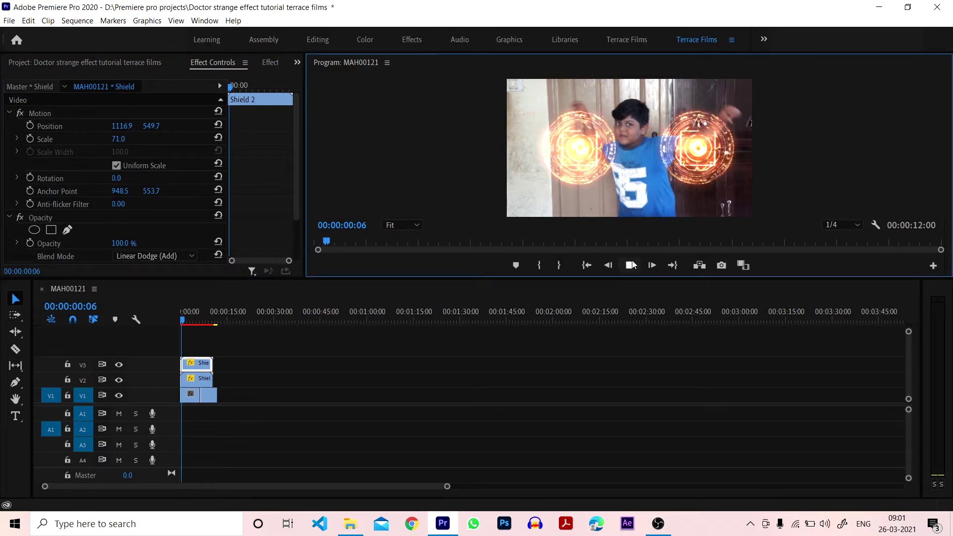
{"action": "left_click", "coordinate": [631, 265]}
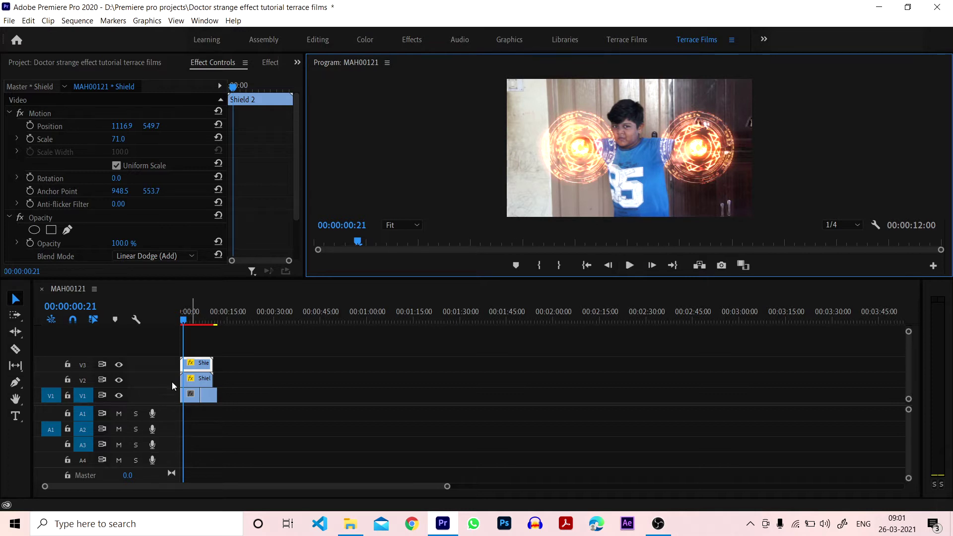
{"action": "left_click", "coordinate": [179, 327]}
{"action": "key", "text": "Home"}
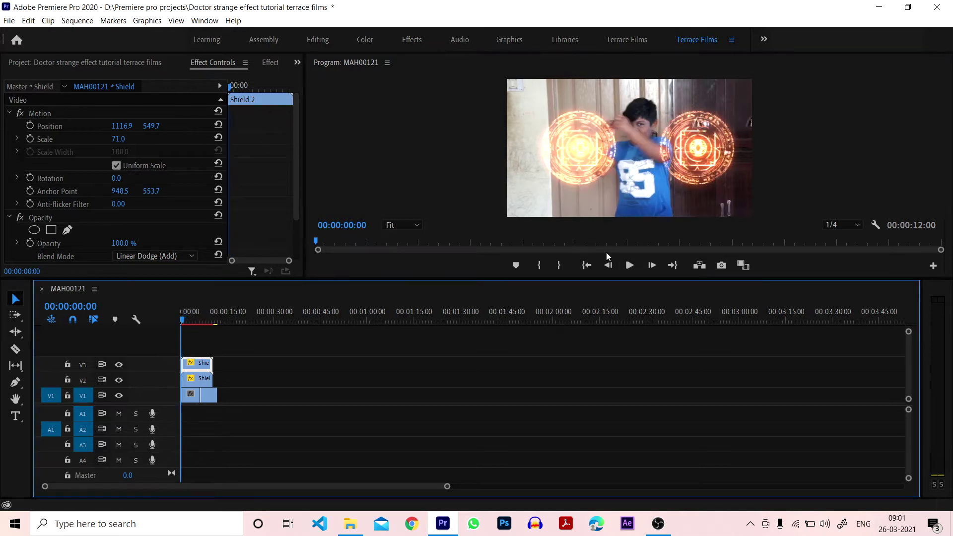
{"action": "left_click", "coordinate": [629, 266]}
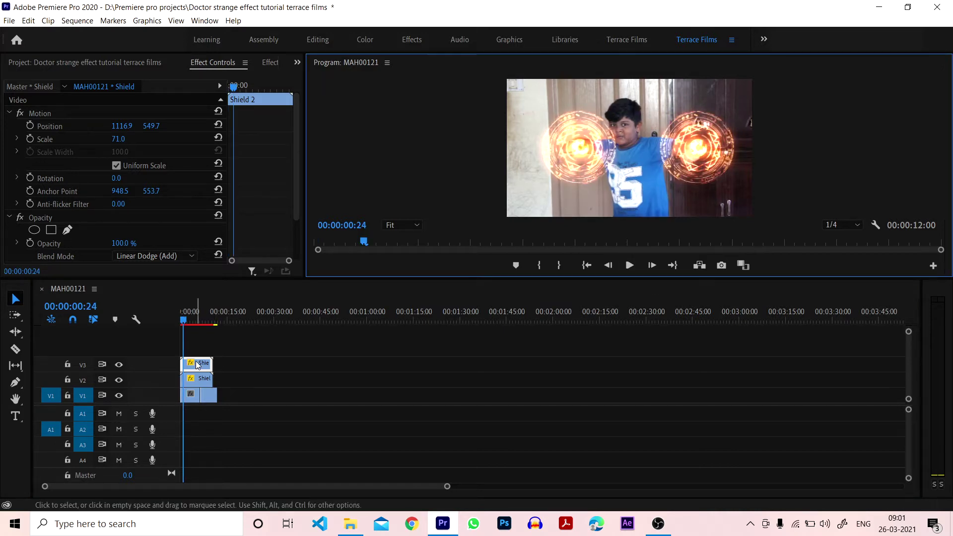
Zoom the timeline and slide Shield 2 and Shield to start at 00:00:00:24
{"action": "left_click_drag", "start_coordinate": [448, 488], "coordinate": [289, 489]}
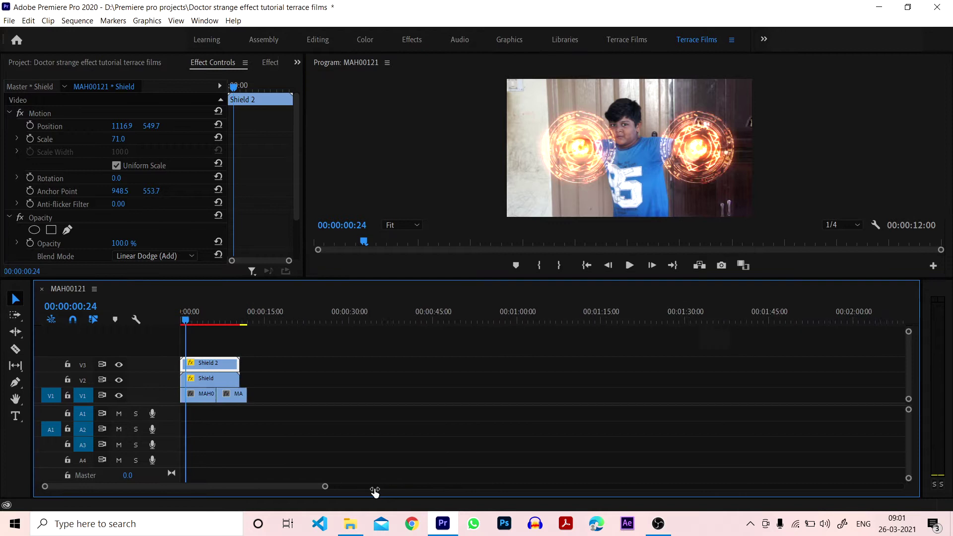
{"action": "left_click_drag", "start_coordinate": [289, 489], "coordinate": [296, 487]}
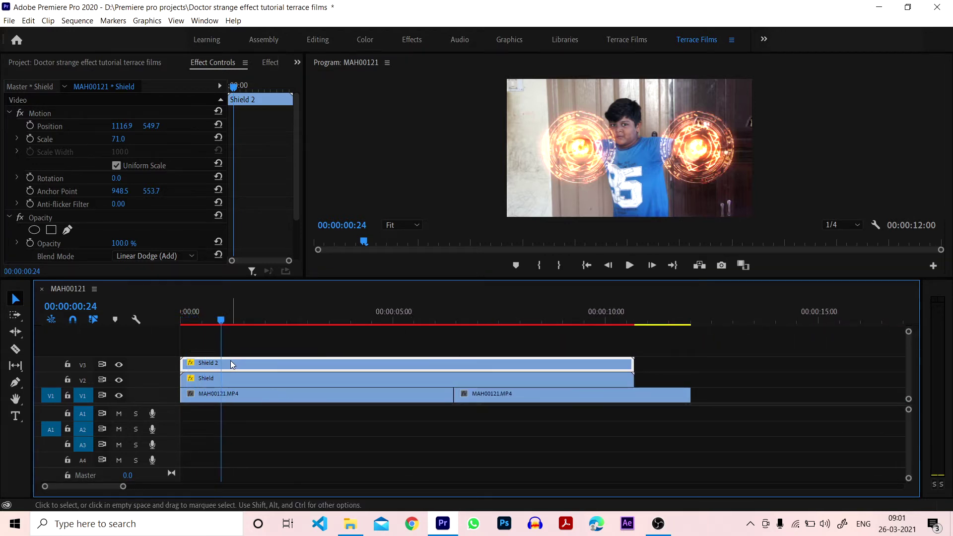
{"action": "left_click_drag", "start_coordinate": [231, 360], "coordinate": [258, 365]}
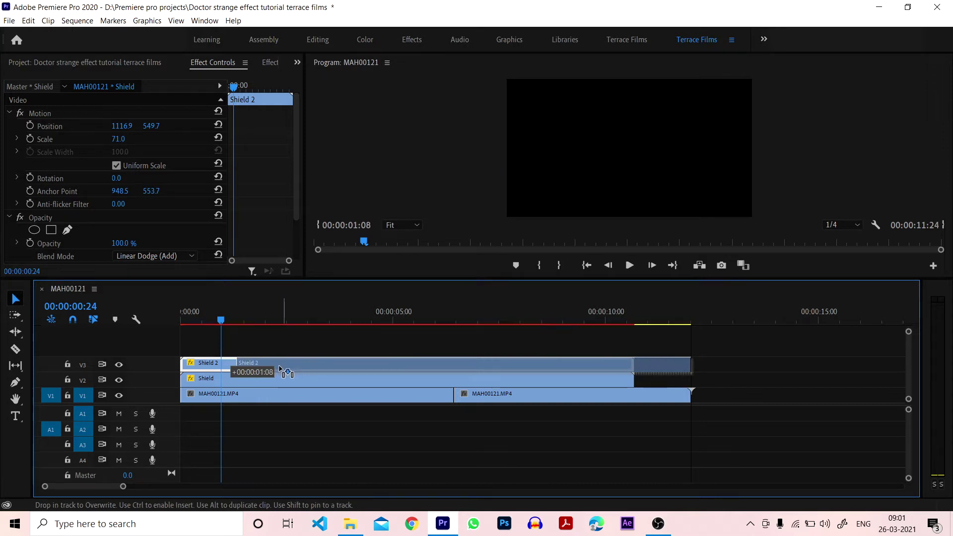
{"action": "mouse_move", "coordinate": [259, 366]}
{"action": "left_mouse_down"}
{"action": "mouse_move", "coordinate": [236, 379]}
{"action": "mouse_move", "coordinate": [278, 381]}
{"action": "left_mouse_up"}
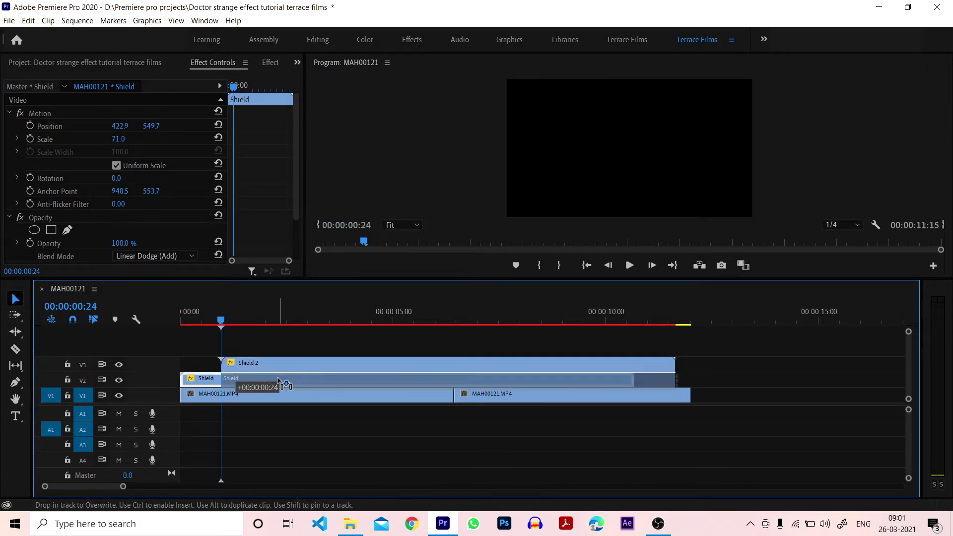
{"action": "left_click_drag", "start_coordinate": [278, 381], "coordinate": [279, 380]}
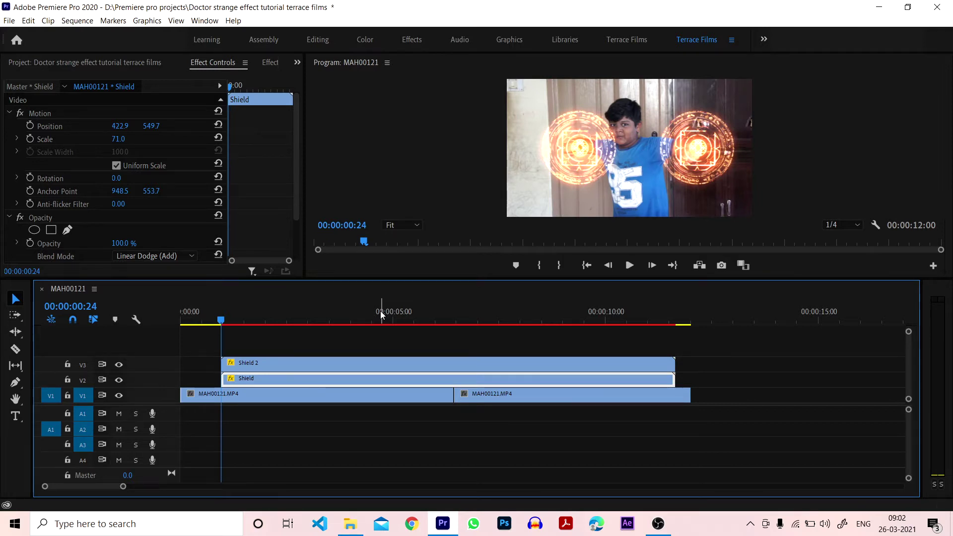
{"action": "left_click", "coordinate": [251, 366]}
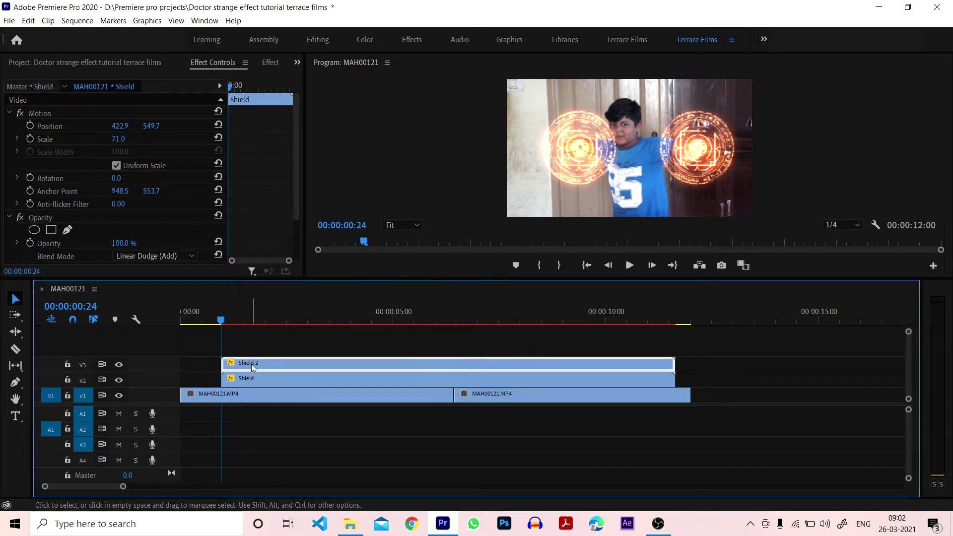
{"action": "left_click_drag", "start_coordinate": [252, 364], "coordinate": [248, 363]}
{"action": "key", "text": "Home"}
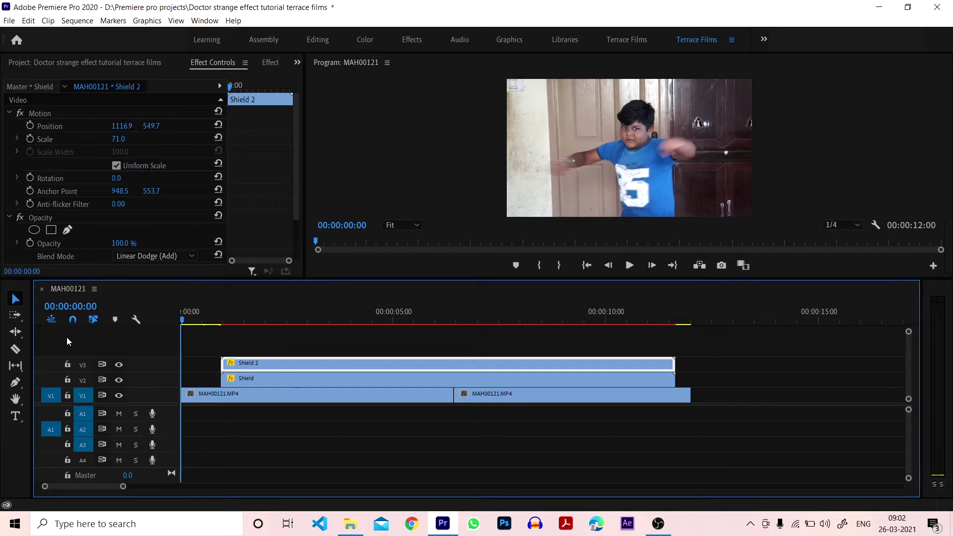
Replay the opening to check shield timing and nudge Shield 2 slightly earlier
{"action": "left_click", "coordinate": [630, 265]}
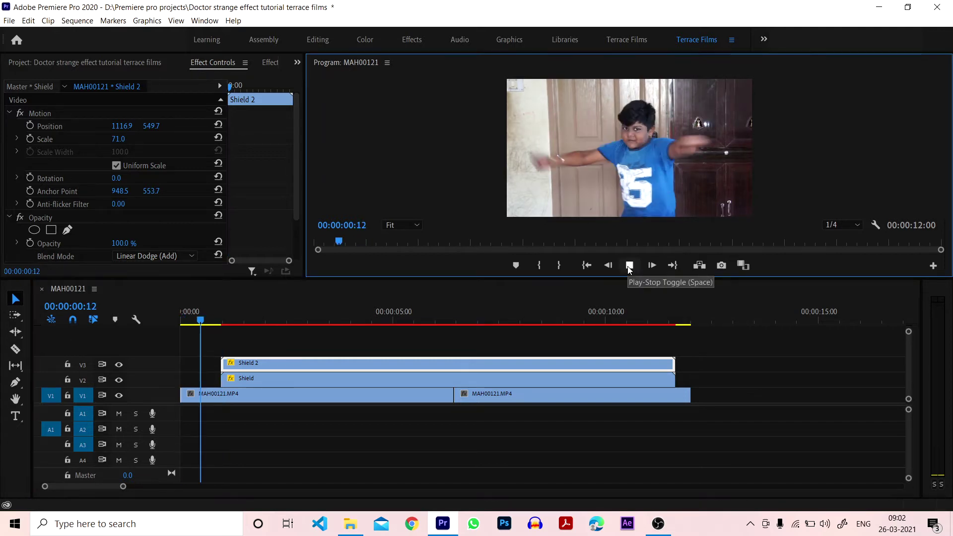
{"action": "left_click", "coordinate": [629, 268]}
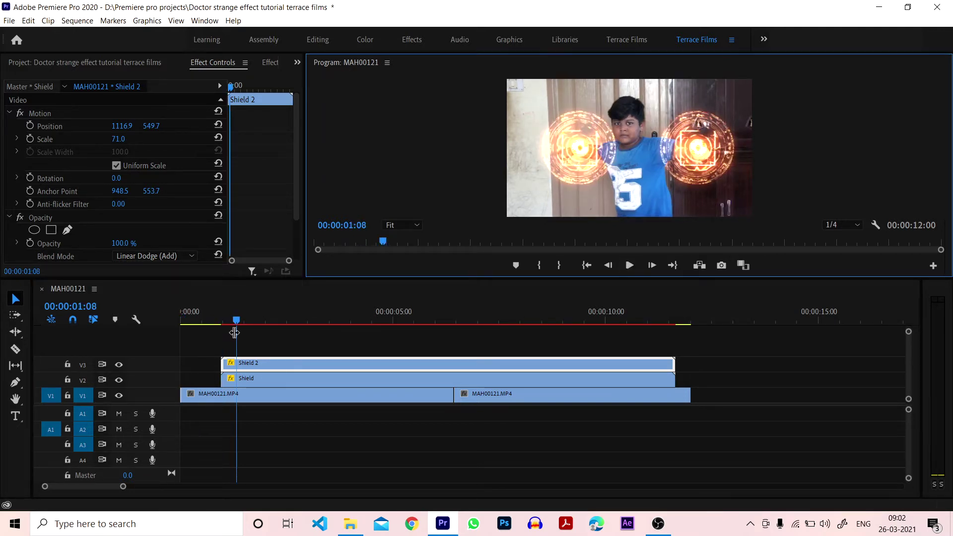
{"action": "left_click_drag", "start_coordinate": [237, 321], "coordinate": [174, 320]}
{"action": "left_click", "coordinate": [629, 265]}
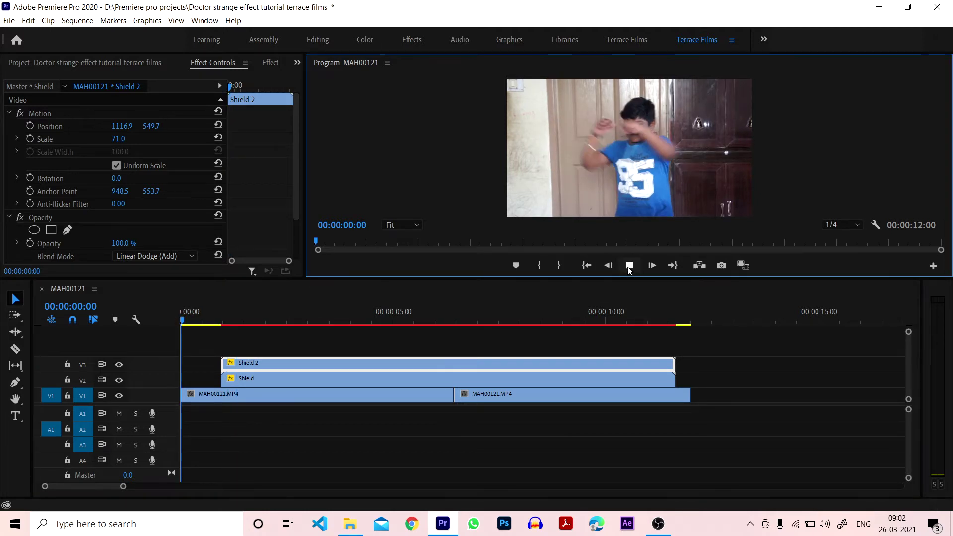
{"action": "left_click", "coordinate": [629, 266]}
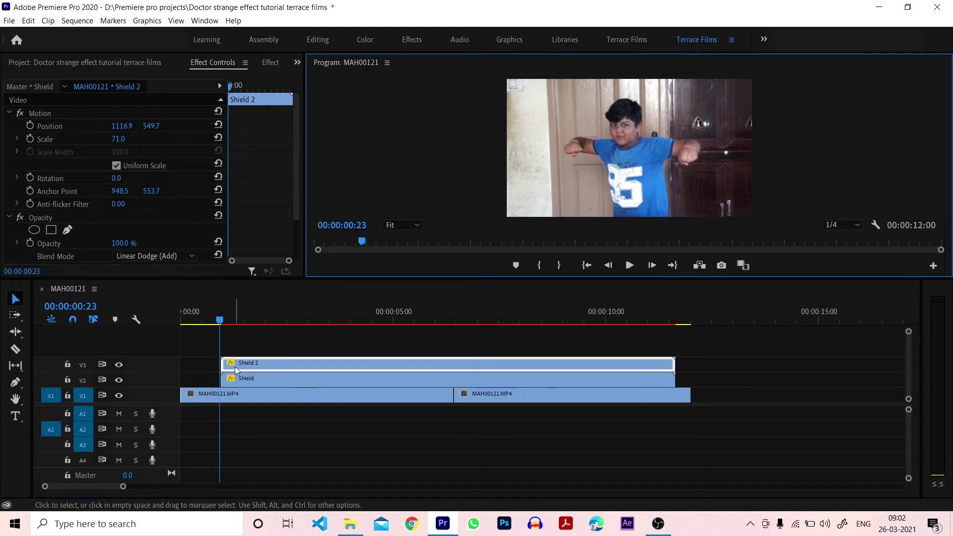
{"action": "left_click_drag", "start_coordinate": [236, 367], "coordinate": [234, 365]}
{"action": "left_click", "coordinate": [243, 379]}
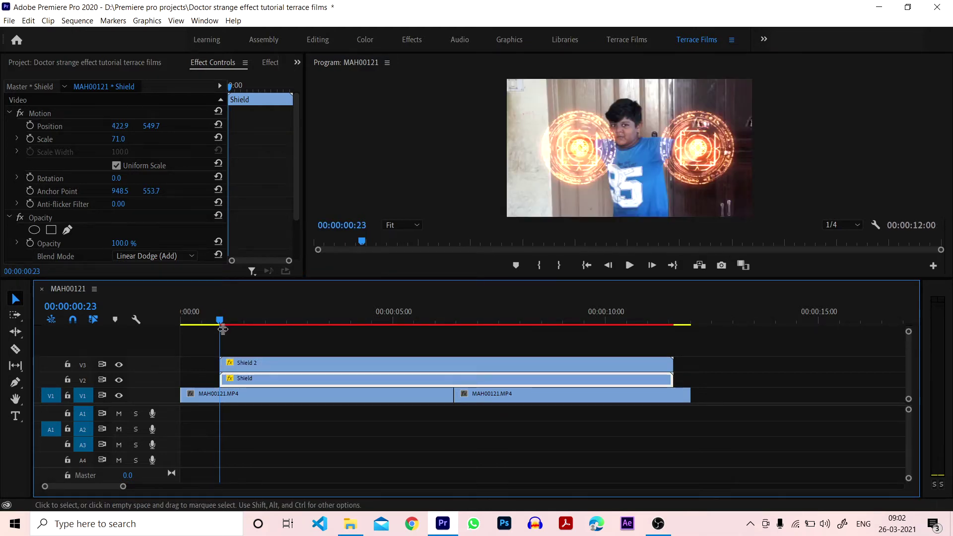
Move both Shield clips 7 frames earlier to start at 00:00:00:16, where the arms open
{"action": "left_click", "coordinate": [224, 325]}
{"action": "left_click_drag", "start_coordinate": [224, 325], "coordinate": [134, 320]}
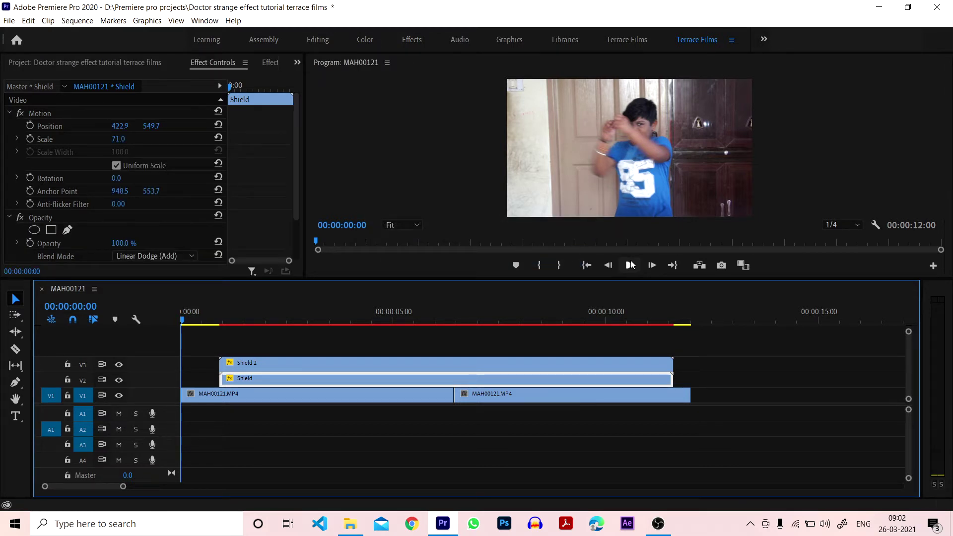
{"action": "left_click", "coordinate": [630, 264]}
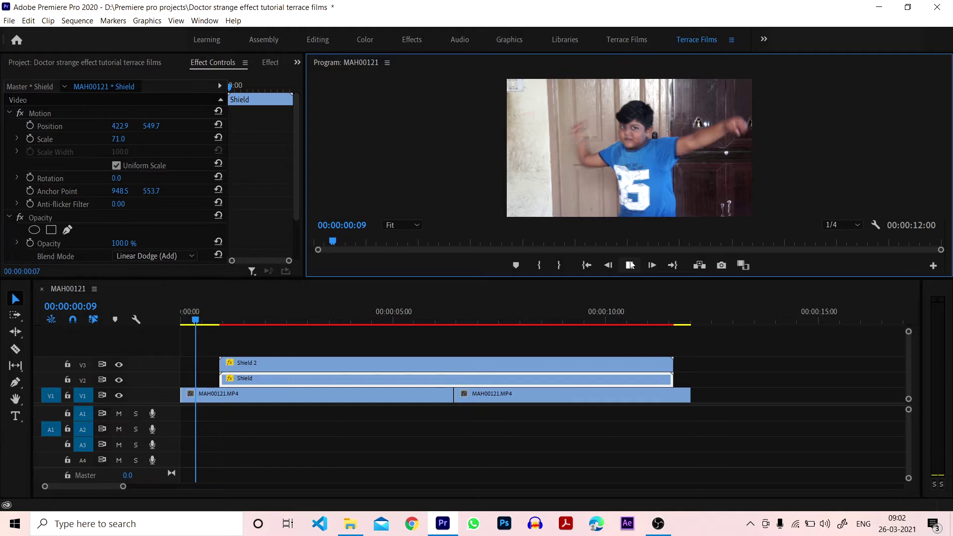
{"action": "left_click", "coordinate": [630, 264]}
{"action": "left_click", "coordinate": [202, 323]}
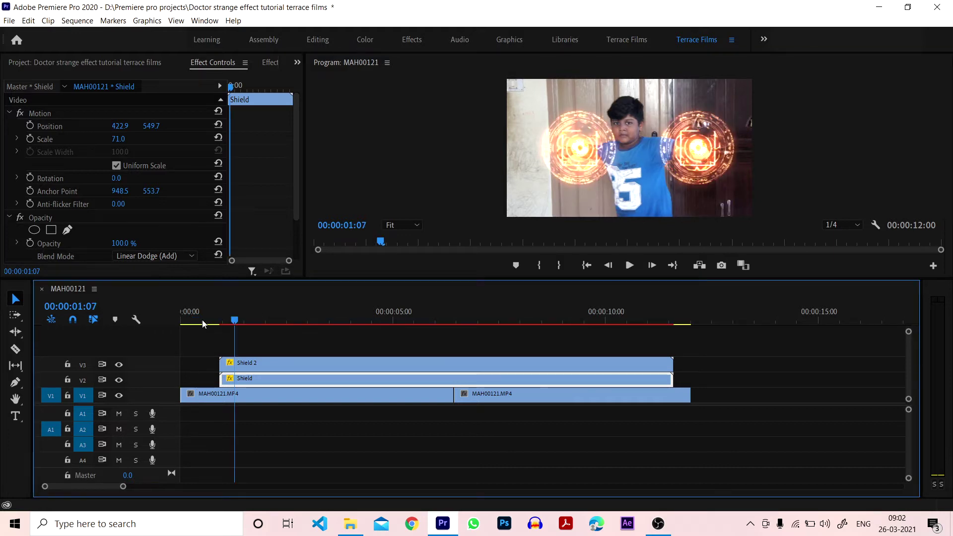
{"action": "left_click", "coordinate": [193, 323]}
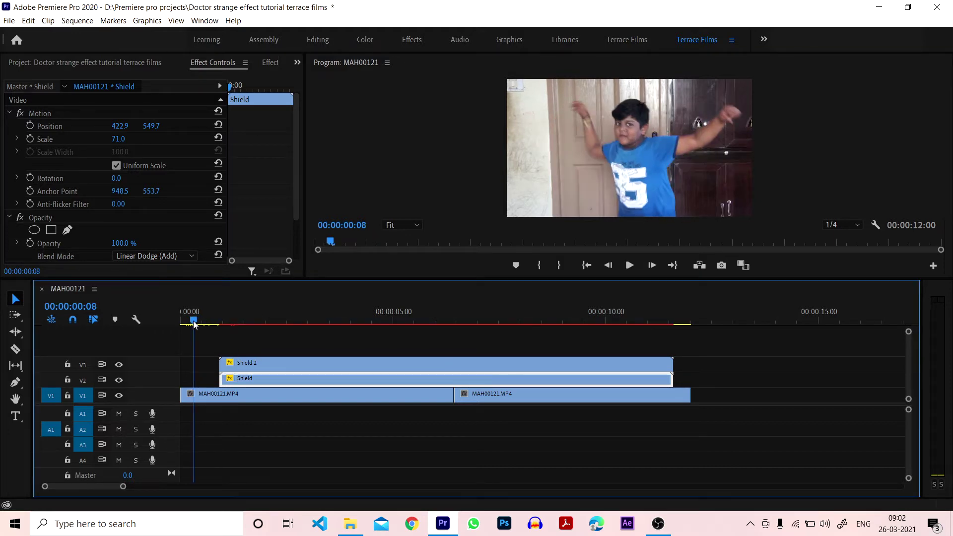
{"action": "left_click_drag", "start_coordinate": [193, 325], "coordinate": [207, 326]}
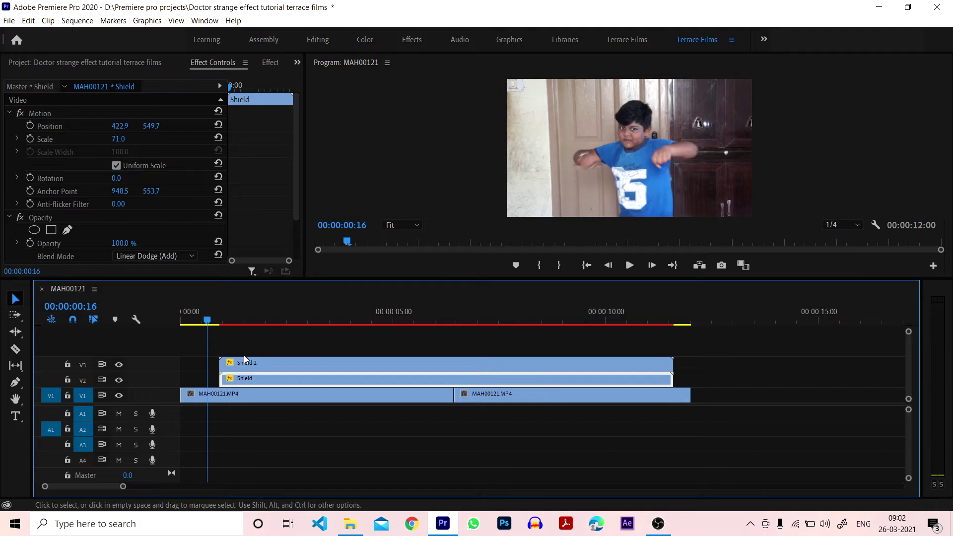
{"action": "mouse_move", "coordinate": [243, 356]}
{"action": "left_mouse_down"}
{"action": "mouse_move", "coordinate": [250, 377]}
{"action": "mouse_move", "coordinate": [238, 372]}
{"action": "left_mouse_up"}
{"action": "key", "text": "Home"}
{"action": "left_click", "coordinate": [629, 266]}
{"action": "left_click", "coordinate": [630, 267]}
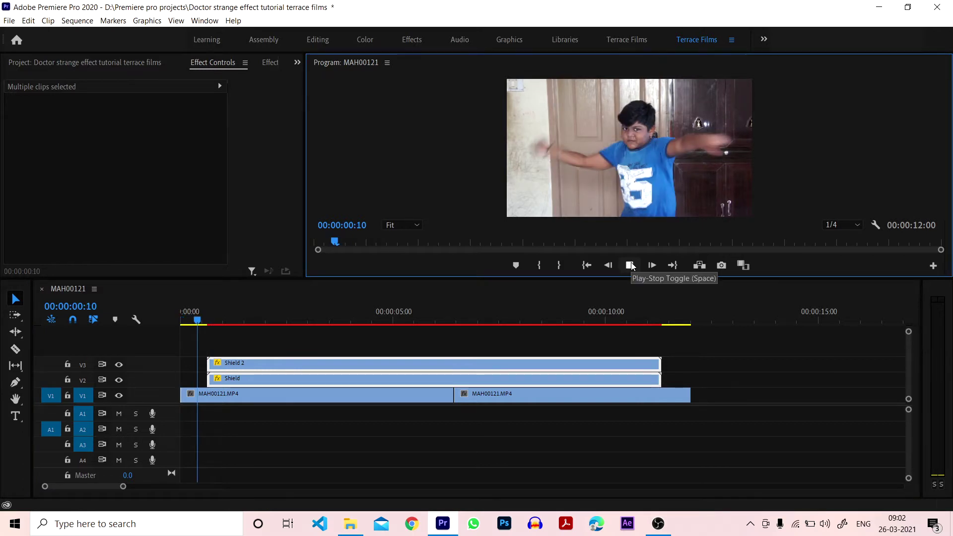
{"action": "left_click", "coordinate": [630, 266]}
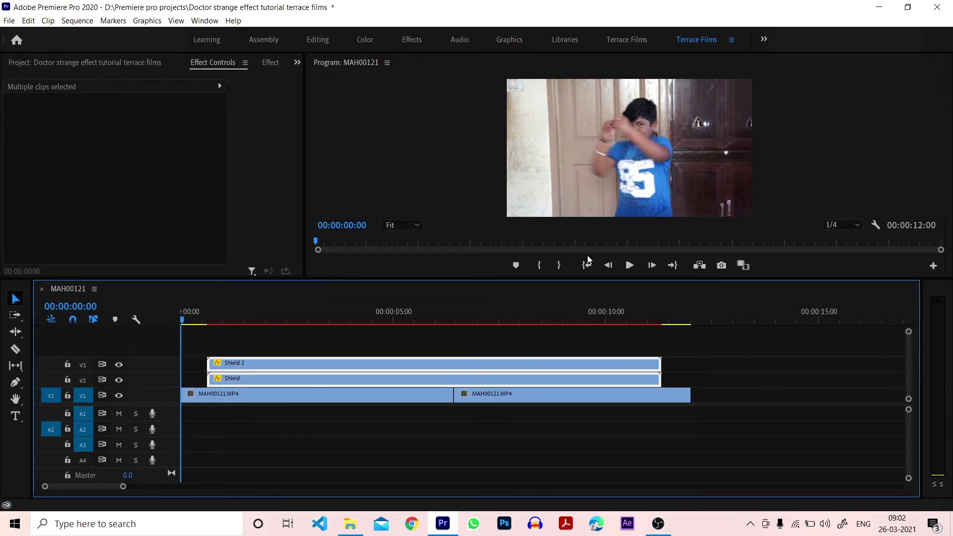
{"action": "left_click", "coordinate": [630, 266]}
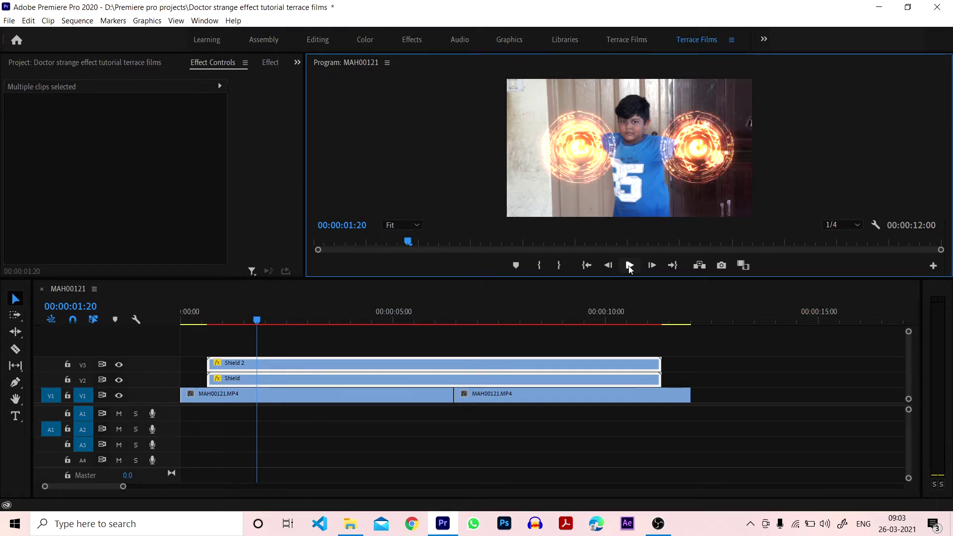
{"action": "left_click", "coordinate": [682, 415]}
{"action": "key", "text": "Home"}
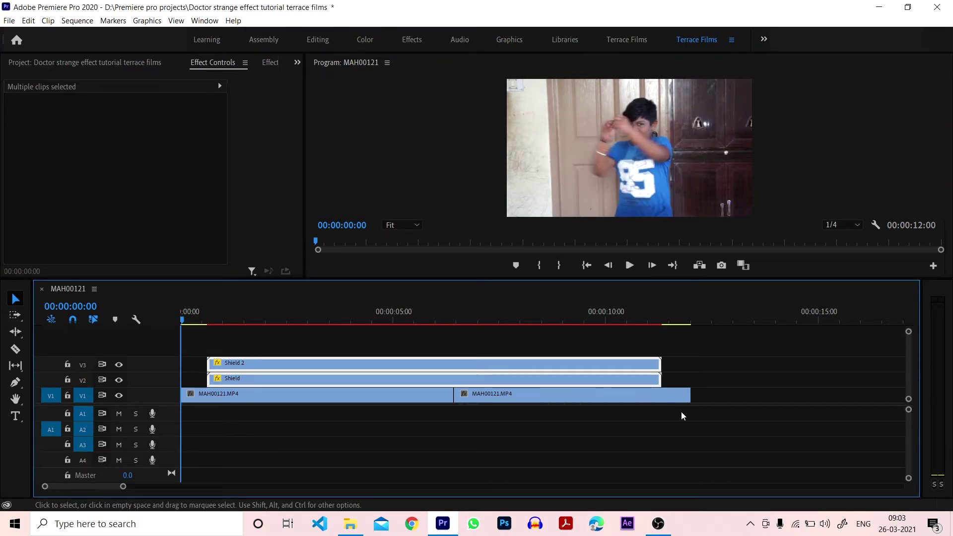
{"action": "left_click", "coordinate": [682, 415]}
{"action": "left_click_drag", "start_coordinate": [189, 322], "coordinate": [202, 321]}
{"action": "left_click", "coordinate": [243, 380]}
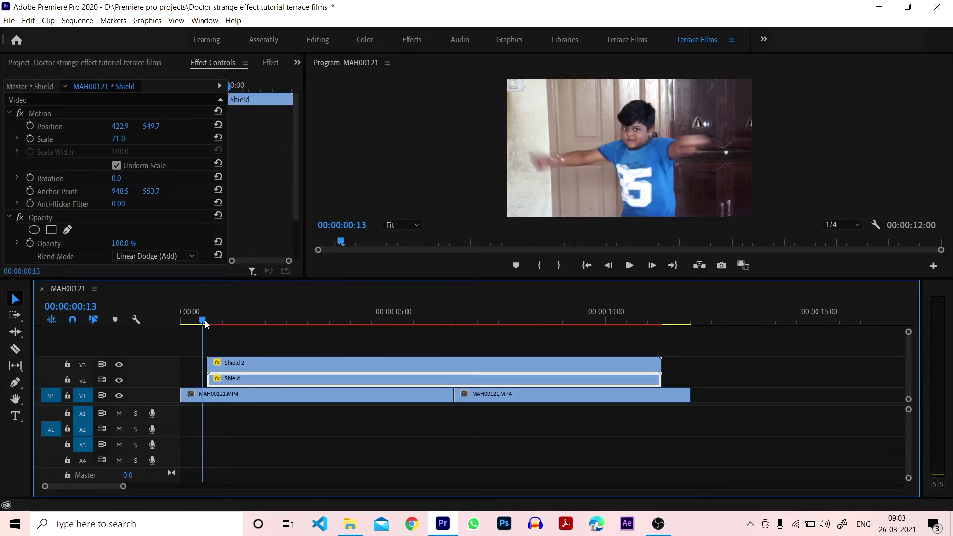
{"action": "left_click_drag", "start_coordinate": [204, 321], "coordinate": [208, 325]}
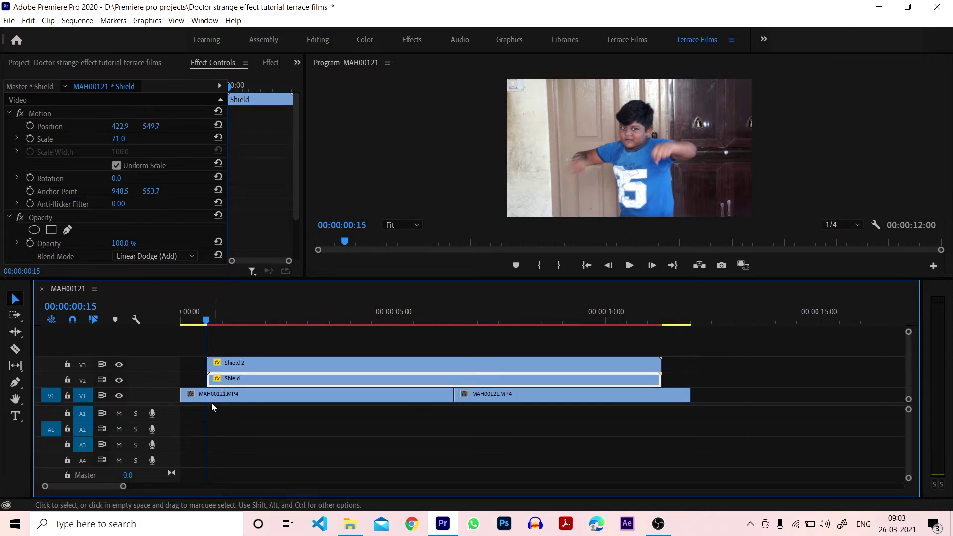
{"action": "left_click", "coordinate": [611, 266]}
{"action": "left_click", "coordinate": [614, 268]}
{"action": "left_click", "coordinate": [614, 268]}
{"action": "left_click", "coordinate": [653, 266]}
{"action": "left_click", "coordinate": [653, 266]}
{"action": "left_click", "coordinate": [654, 266]}
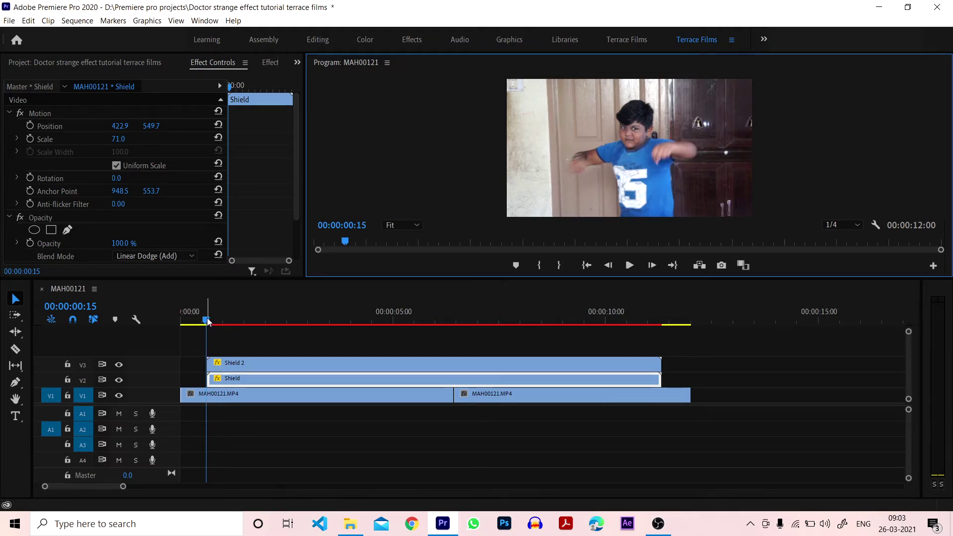
{"action": "left_click", "coordinate": [203, 397]}
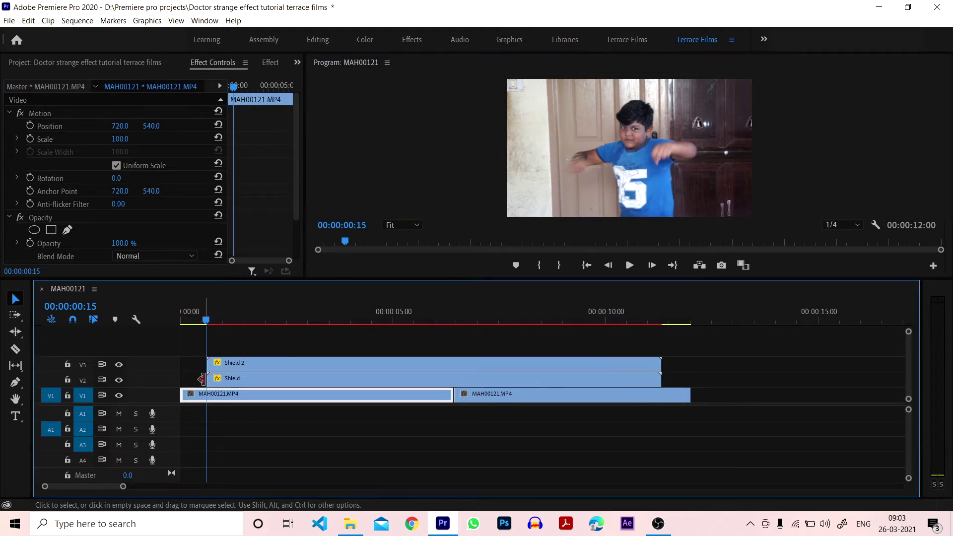
Scrub the timeline around frames 00:00:00:09 to 00:00:00:16 to find where the shields first appear
{"action": "left_click_drag", "start_coordinate": [211, 317], "coordinate": [158, 326]}
{"action": "left_click", "coordinate": [276, 367]}
{"action": "left_click_drag", "start_coordinate": [188, 318], "coordinate": [208, 319]}
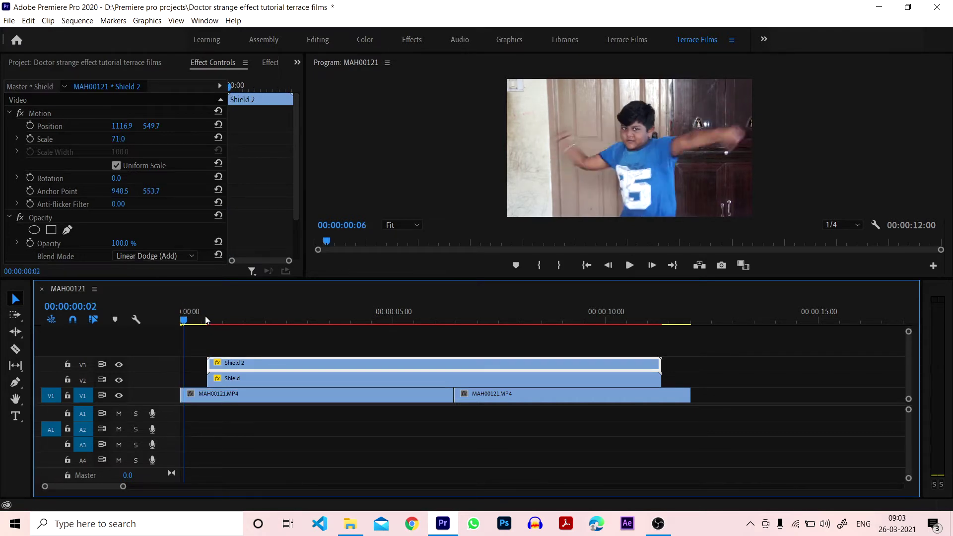
{"action": "left_click", "coordinate": [522, 399]}
{"action": "left_click", "coordinate": [462, 321]}
{"action": "left_click_drag", "start_coordinate": [451, 322], "coordinate": [453, 322]}
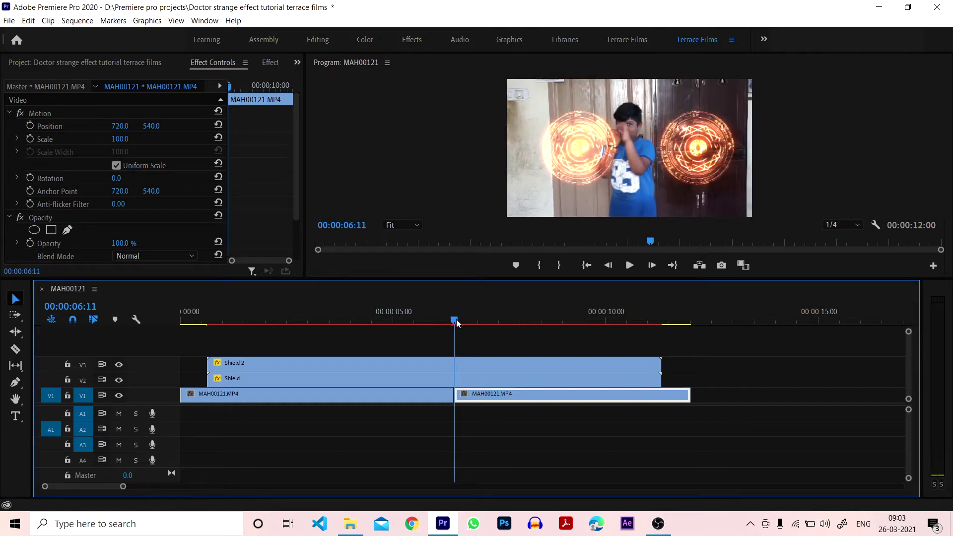
{"action": "left_click_drag", "start_coordinate": [213, 321], "coordinate": [207, 321]}
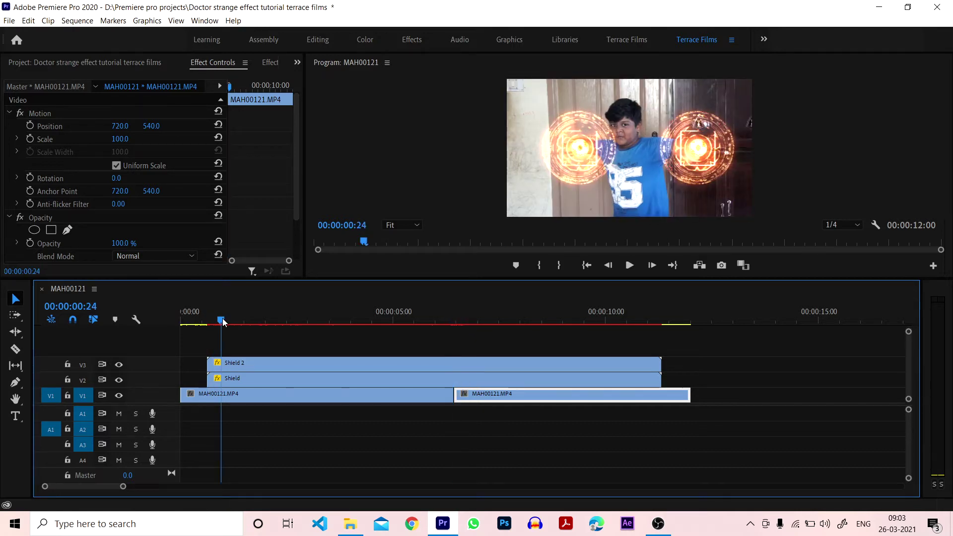
Select the Shield clip and step frame by frame to settle on 00:00:00:16
{"action": "left_click", "coordinate": [230, 378]}
{"action": "left_click", "coordinate": [610, 266]}
{"action": "left_click", "coordinate": [609, 265]}
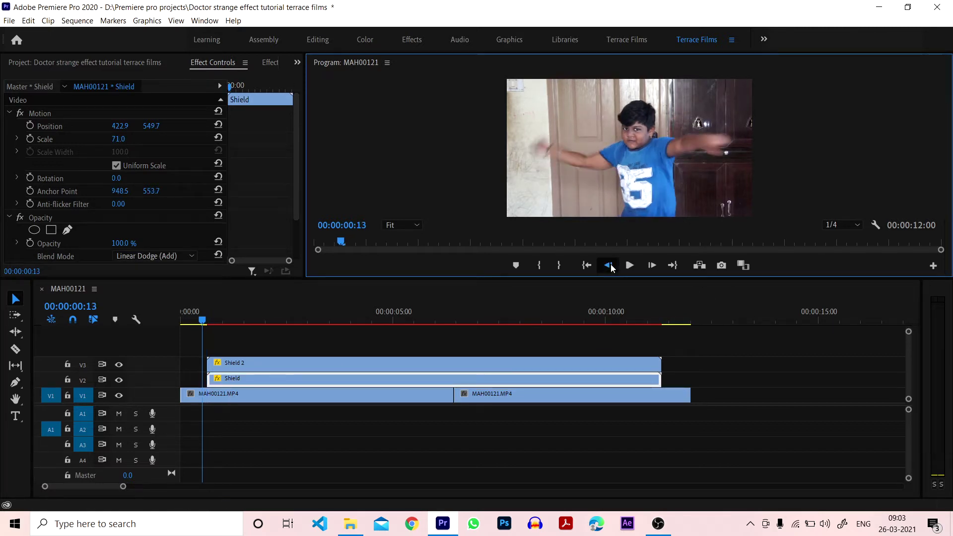
{"action": "left_click", "coordinate": [653, 266]}
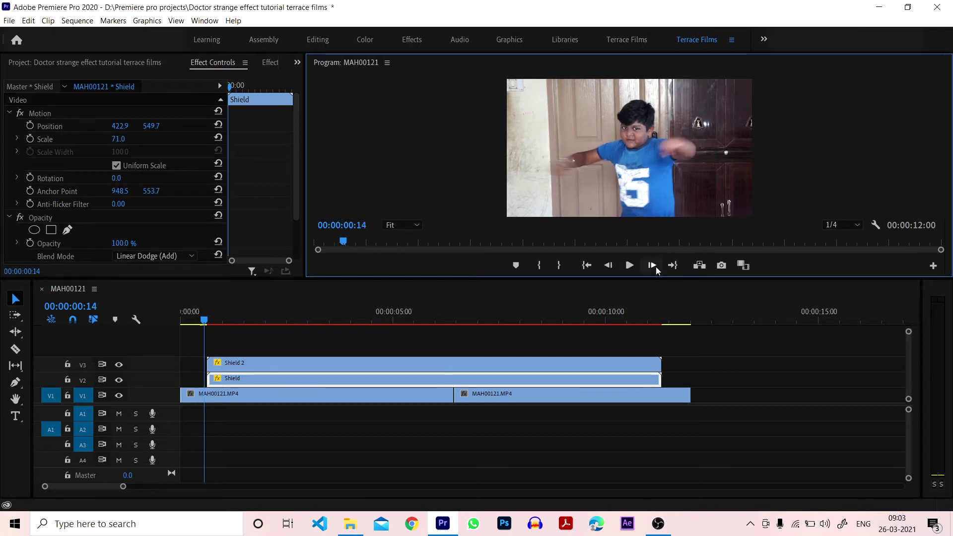
{"action": "left_click", "coordinate": [653, 267]}
{"action": "left_click", "coordinate": [653, 267]}
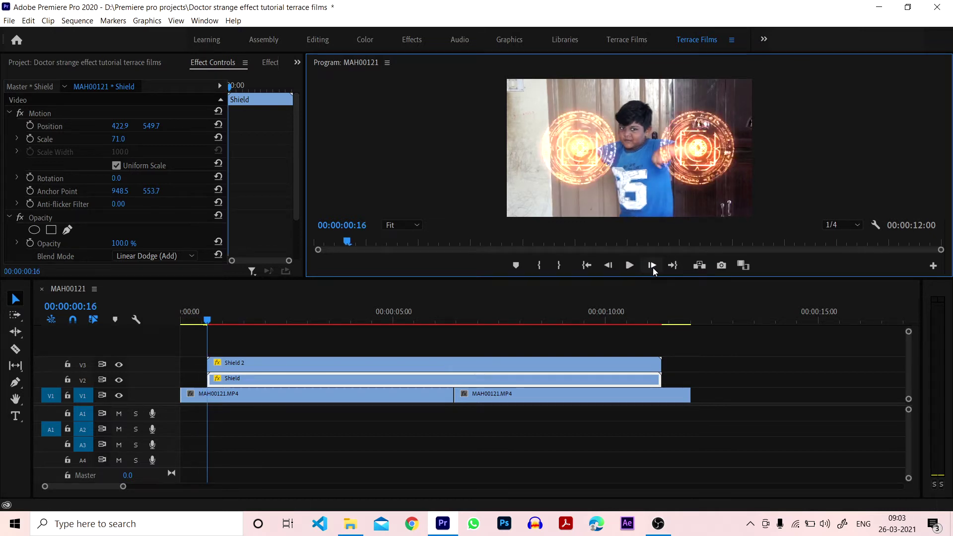
{"action": "left_click", "coordinate": [606, 265]}
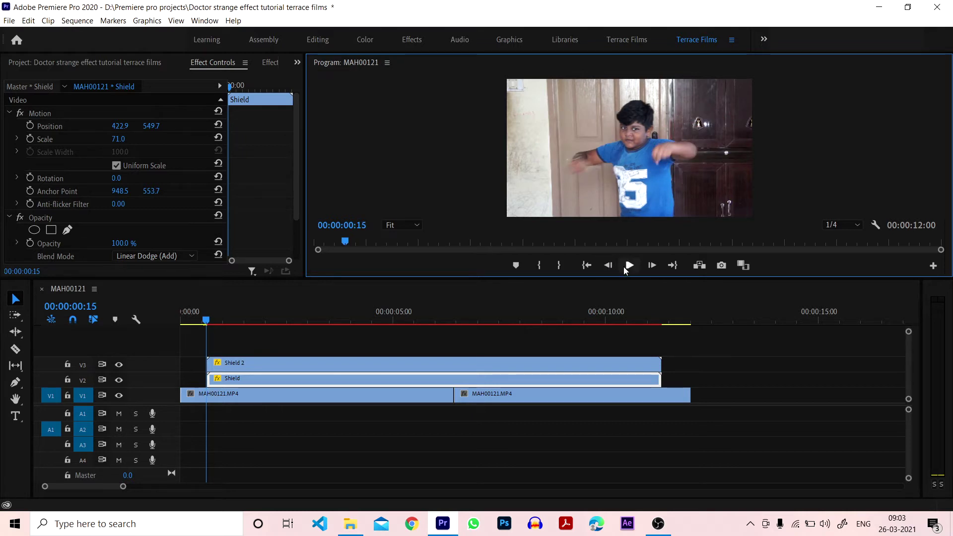
{"action": "left_click", "coordinate": [652, 265]}
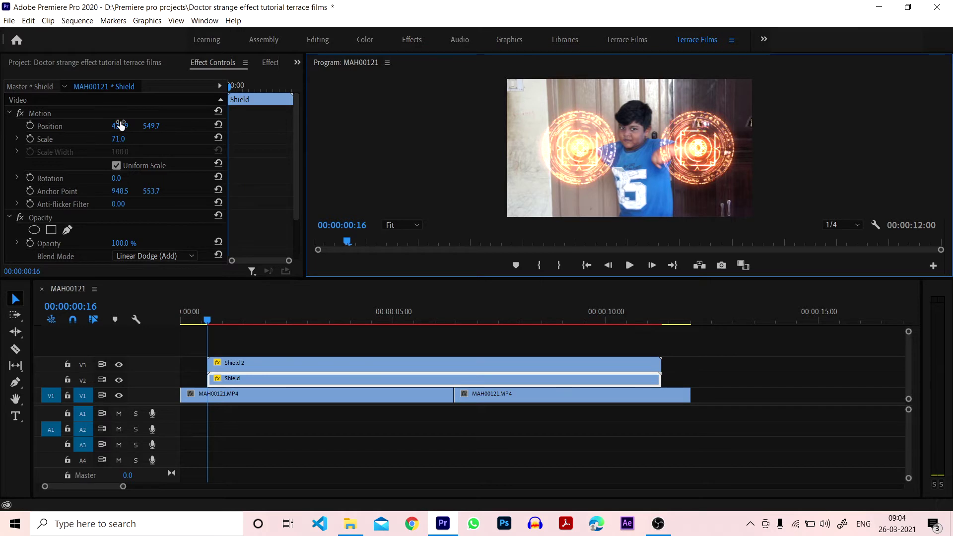
Position the left shield near the boy's hand, shrink it to scale 5, and add a Scale keyframe
{"action": "mouse_move", "coordinate": [120, 125]}
{"action": "left_mouse_down"}
{"action": "mouse_move", "coordinate": [293, 125]}
{"action": "mouse_move", "coordinate": [159, 125]}
{"action": "left_mouse_up"}
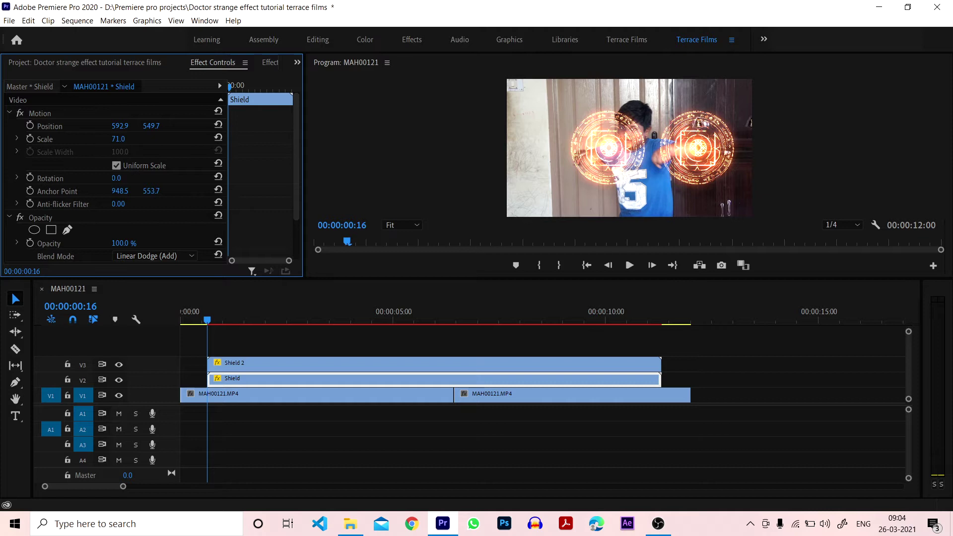
{"action": "key", "text": "ctrl+z"}
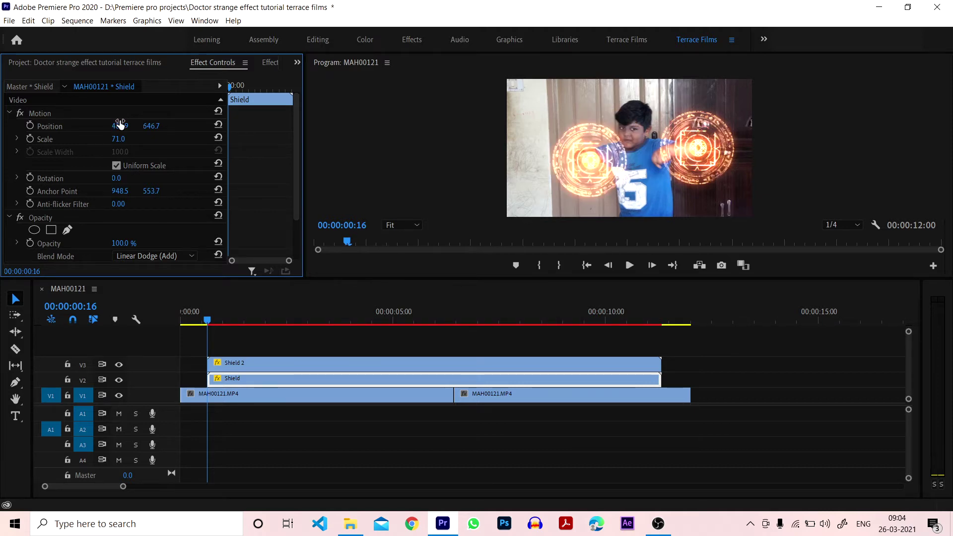
{"action": "left_click_drag", "start_coordinate": [119, 124], "coordinate": [171, 125]}
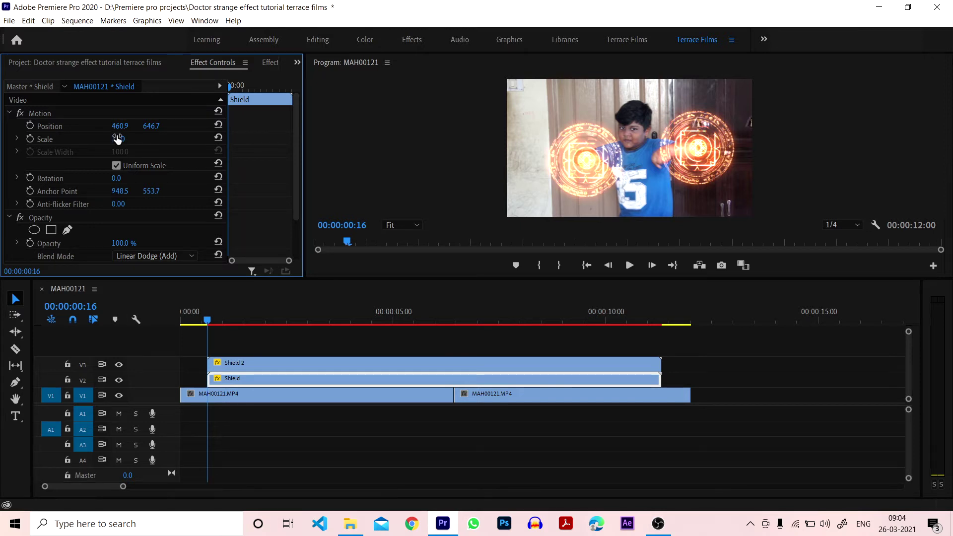
{"action": "left_click_drag", "start_coordinate": [117, 139], "coordinate": [74, 139]}
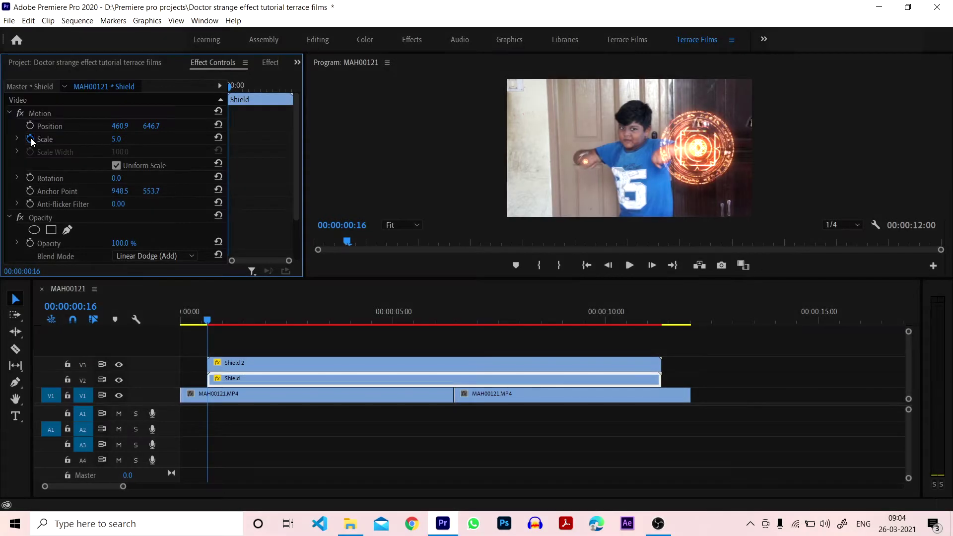
{"action": "left_click", "coordinate": [30, 140]}
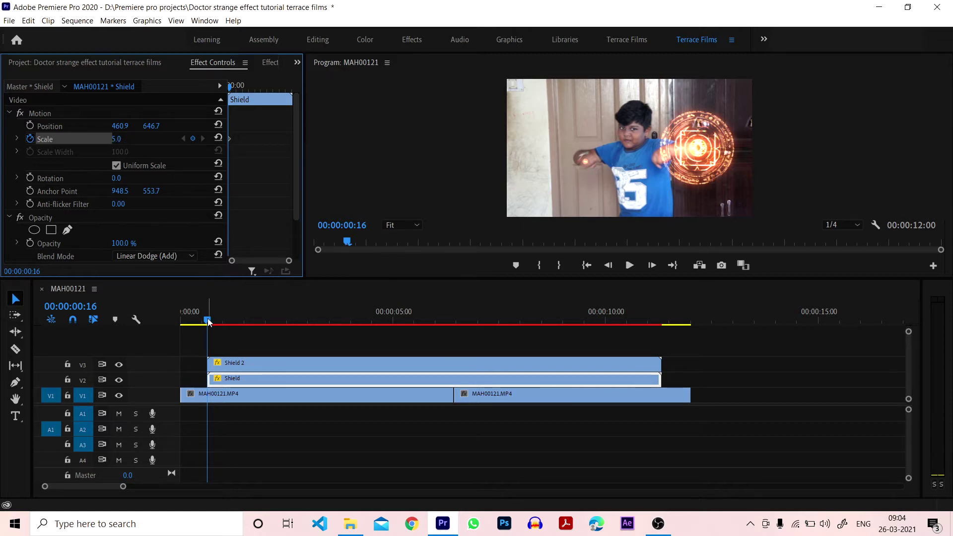
At 00:00:00:19, set the Shield scale to 51, then enlarge it to 68
{"action": "left_click_drag", "start_coordinate": [210, 321], "coordinate": [214, 320]}
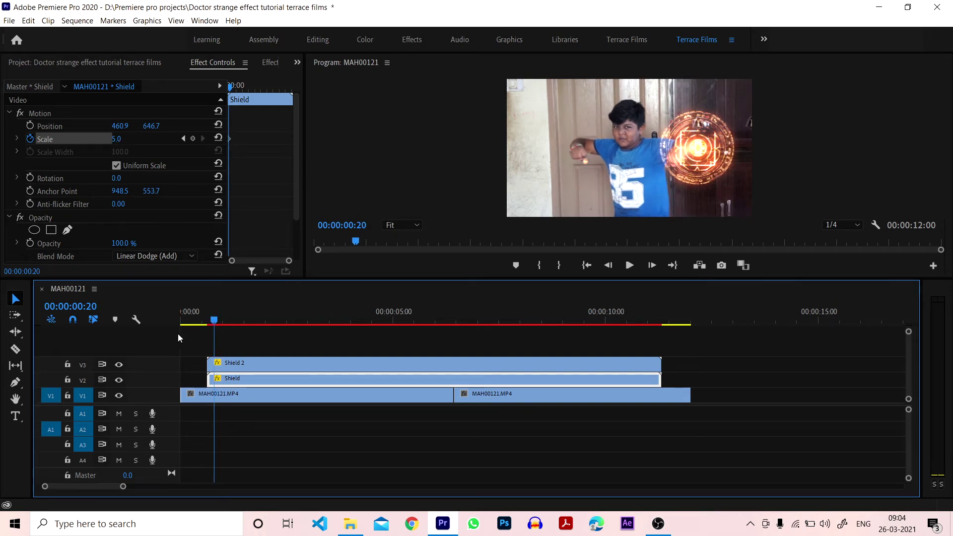
{"action": "left_click", "coordinate": [115, 138]}
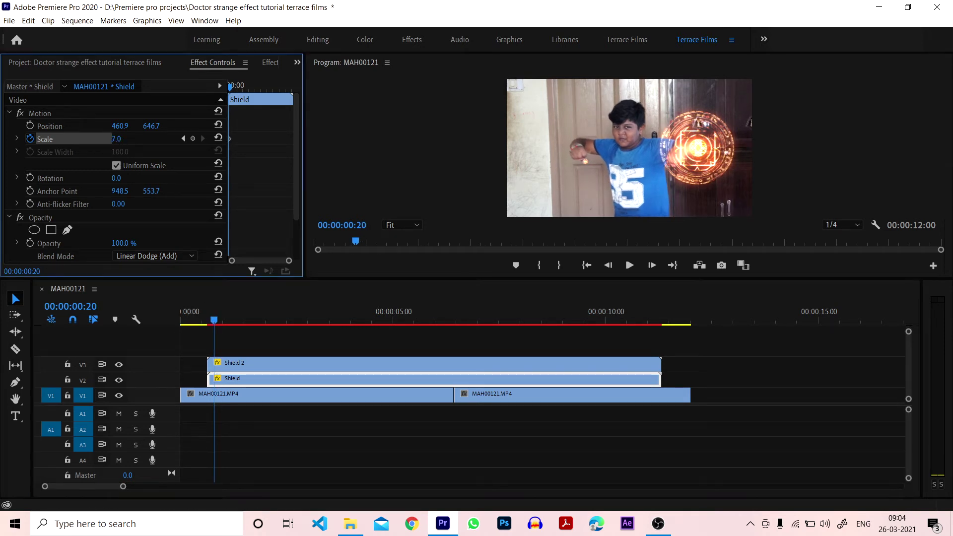
{"action": "type", "text": "51"}
{"action": "key", "text": "Return"}
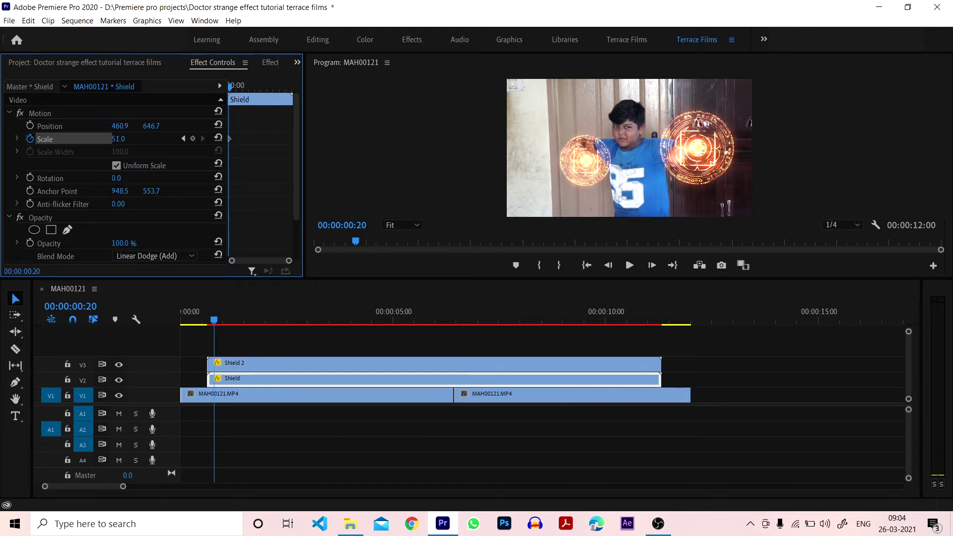
{"action": "left_click_drag", "start_coordinate": [114, 139], "coordinate": [114, 142]}
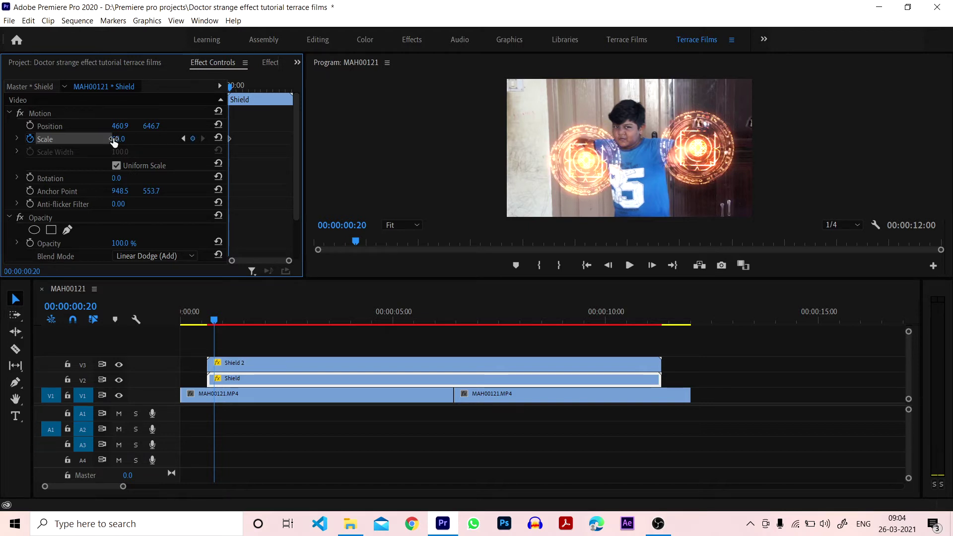
Play back from an earlier frame to preview the left shield growing to full size
{"action": "left_click_drag", "start_coordinate": [221, 313], "coordinate": [192, 315]}
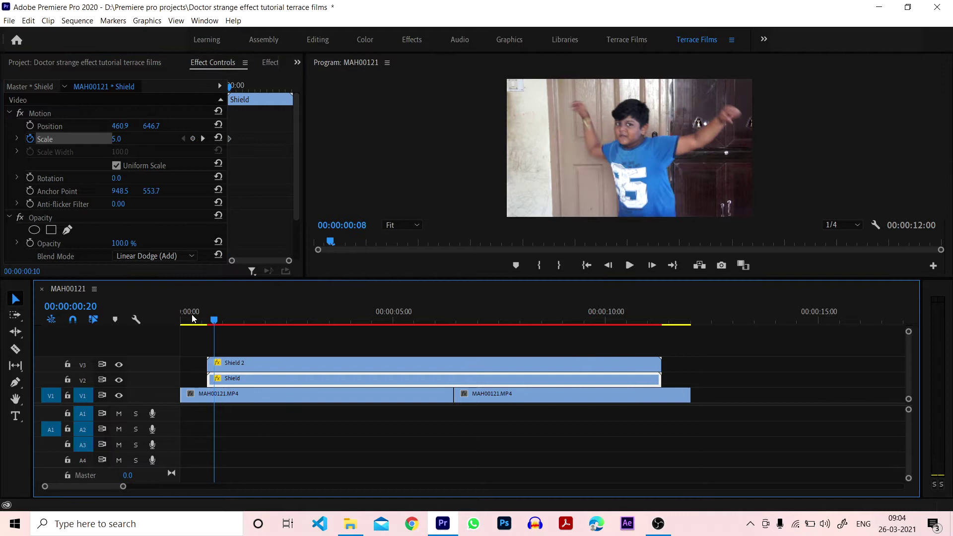
{"action": "left_click", "coordinate": [621, 263]}
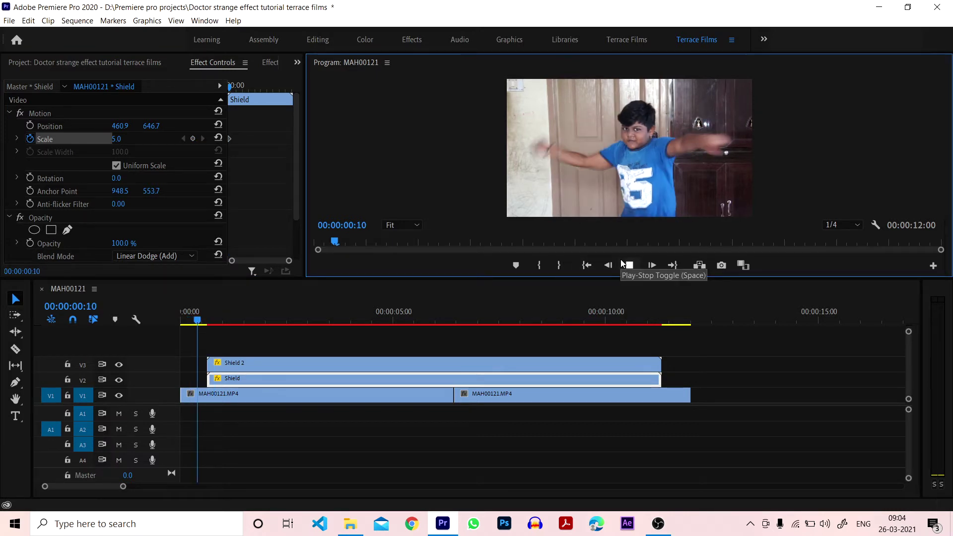
{"action": "left_click", "coordinate": [621, 263]}
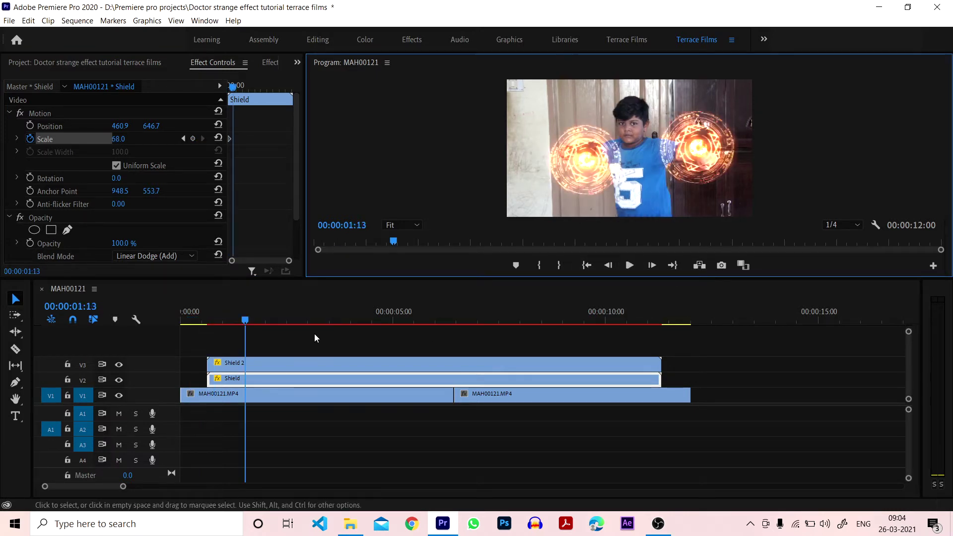
{"action": "left_click", "coordinate": [244, 334]}
{"action": "key", "text": "Home"}
{"action": "key", "text": "space"}
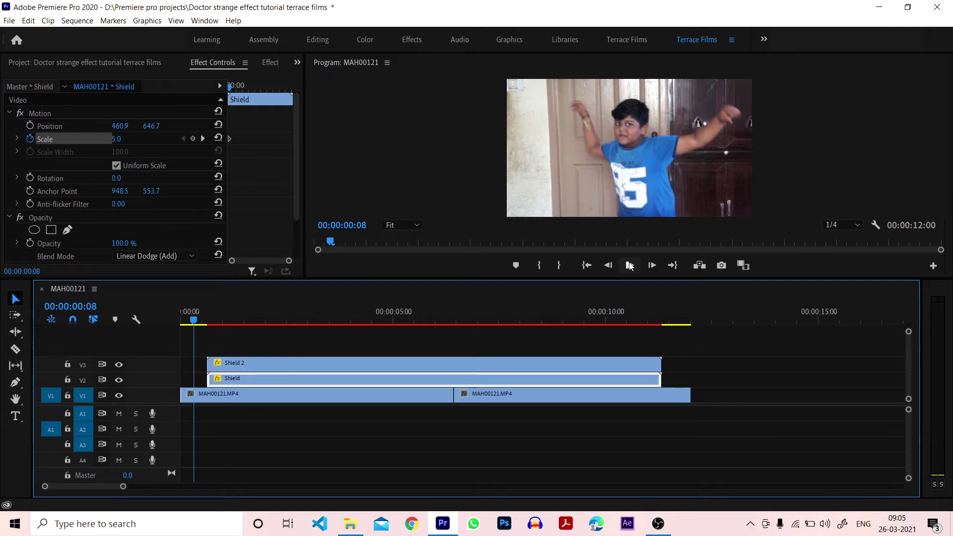
{"action": "left_click", "coordinate": [215, 321]}
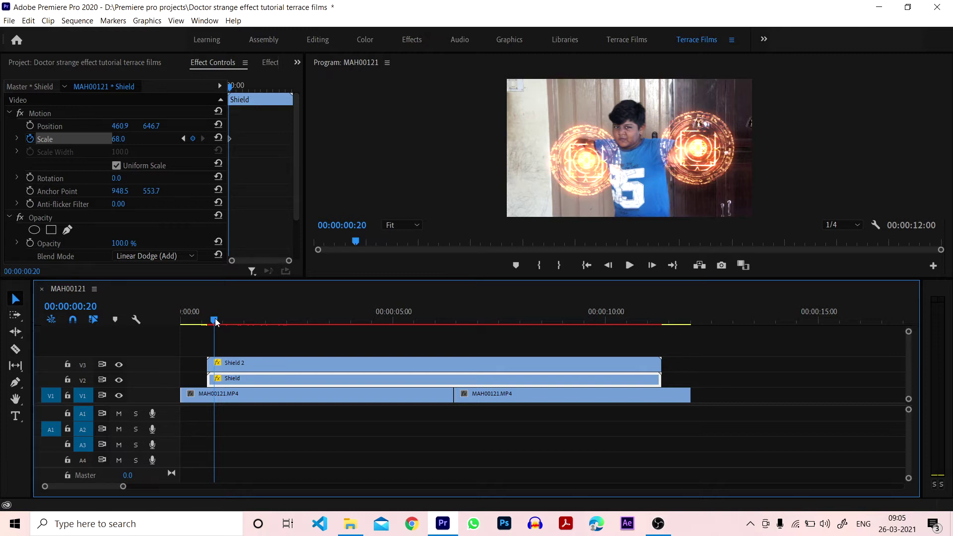
{"action": "key", "text": "Left"}
{"action": "key", "text": "Left"}
{"action": "key", "text": "Left"}
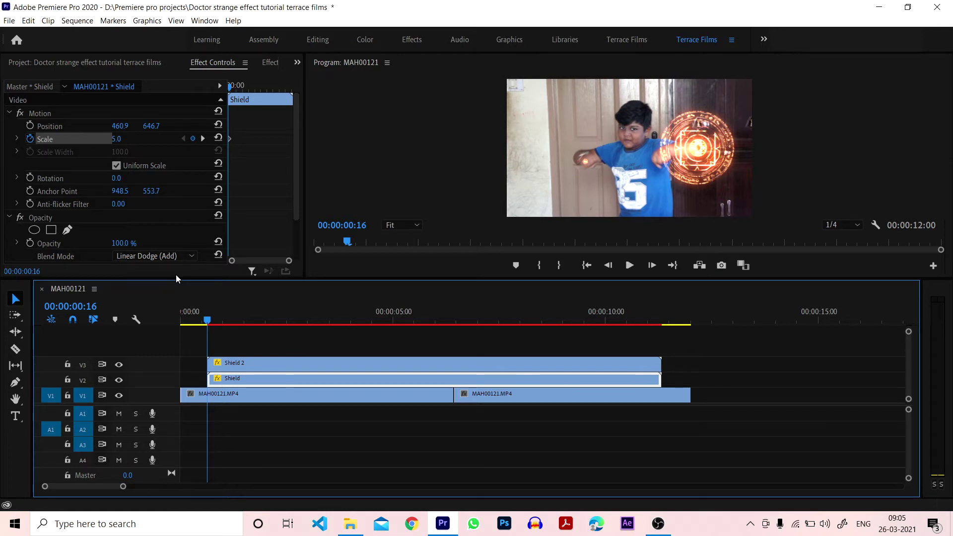
{"action": "left_click_drag", "start_coordinate": [209, 326], "coordinate": [228, 322]}
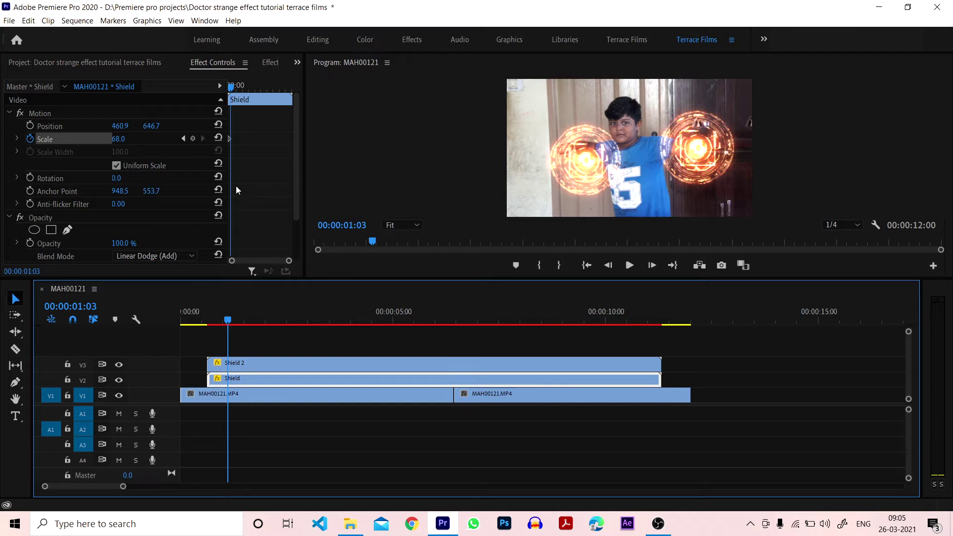
Select the Shield 2 clip and jump to its start
{"action": "left_click", "coordinate": [183, 310]}
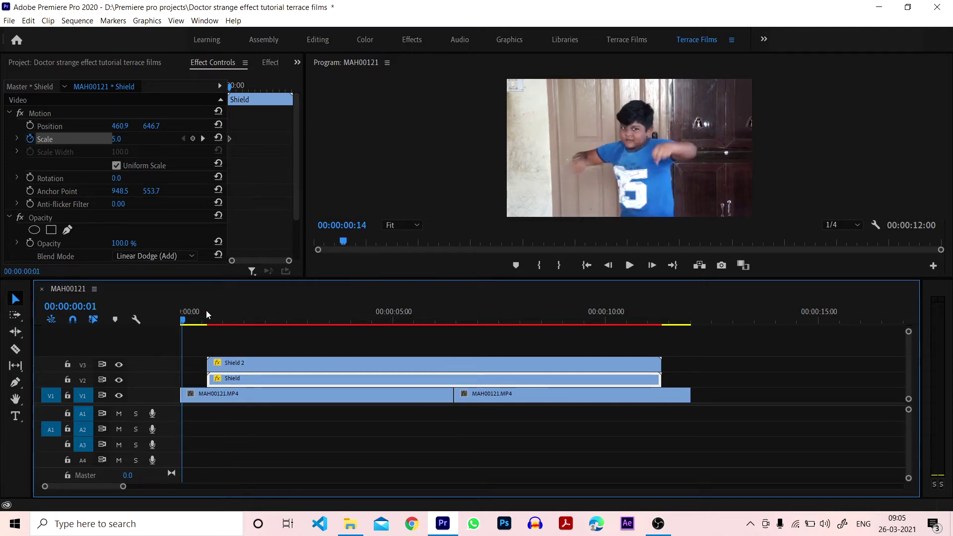
{"action": "left_click", "coordinate": [280, 312]}
{"action": "left_click", "coordinate": [278, 363]}
{"action": "key", "text": "Up"}
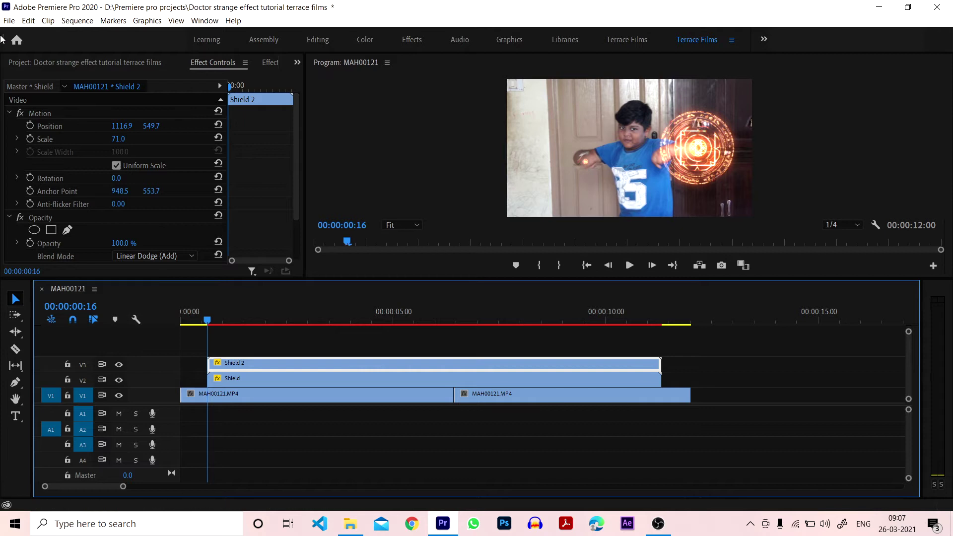
Set Shield 2 to scale 5 with vertical position 586.7, and add a Scale keyframe at the clip start
{"action": "left_click", "coordinate": [116, 139]}
{"action": "type", "text": "0"}
{"action": "key", "text": "Return"}
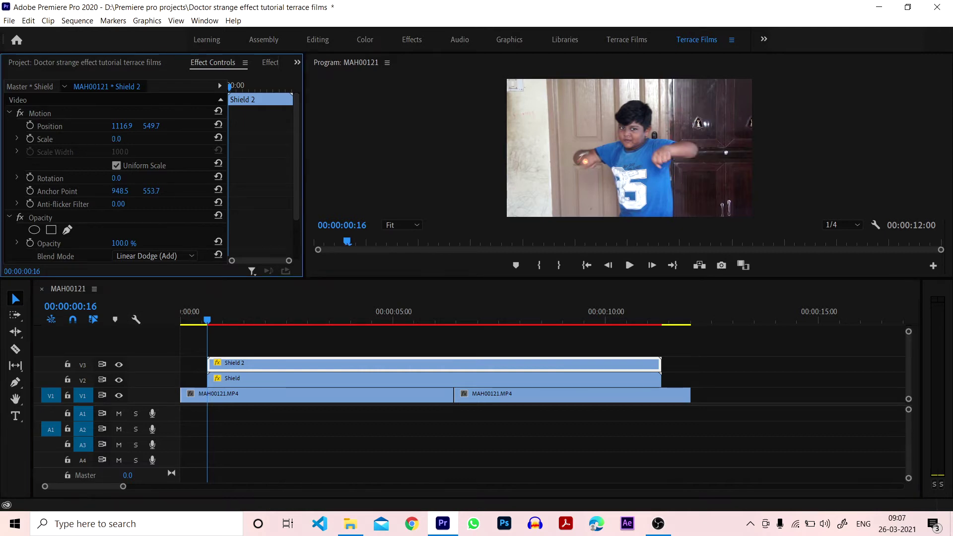
{"action": "mouse_move", "coordinate": [124, 139]}
{"action": "left_mouse_down"}
{"action": "mouse_move", "coordinate": [152, 130]}
{"action": "mouse_move", "coordinate": [75, 126]}
{"action": "left_mouse_up"}
{"action": "left_click_drag", "start_coordinate": [151, 125], "coordinate": [169, 126]}
{"action": "left_click", "coordinate": [29, 139]}
{"action": "left_click", "coordinate": [210, 321]}
{"action": "left_click_drag", "start_coordinate": [210, 321], "coordinate": [216, 321]}
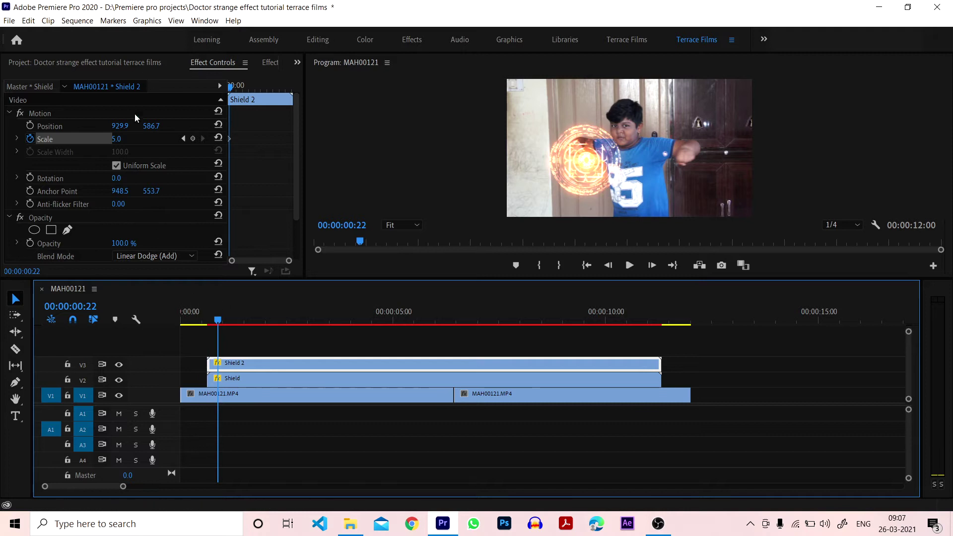
At a later frame, enlarge Shield 2 to scale 72 and shift it slightly right
{"action": "left_click", "coordinate": [117, 137]}
{"action": "type", "text": "25"}
{"action": "key", "text": "Return"}
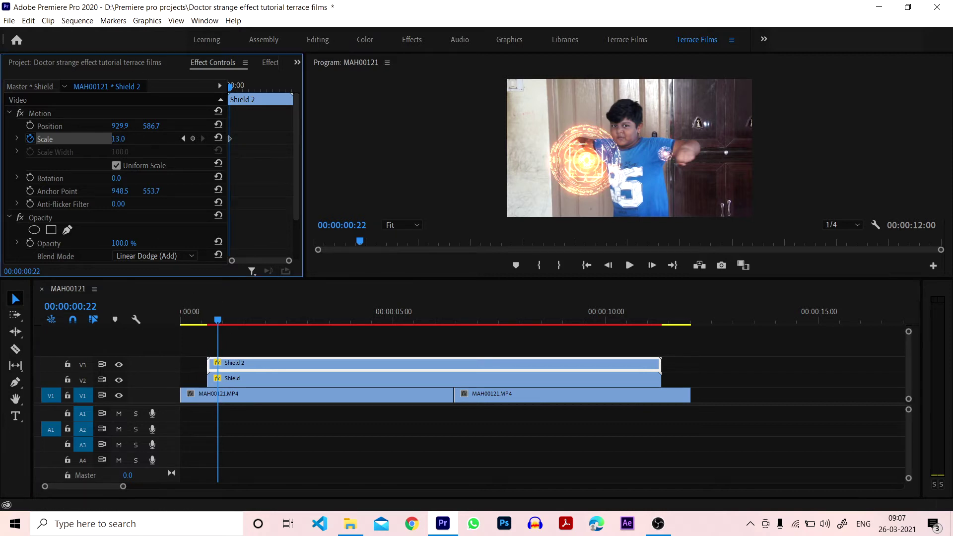
{"action": "mouse_move", "coordinate": [118, 138]}
{"action": "left_mouse_down"}
{"action": "mouse_move", "coordinate": [143, 138]}
{"action": "mouse_move", "coordinate": [114, 139]}
{"action": "left_mouse_up"}
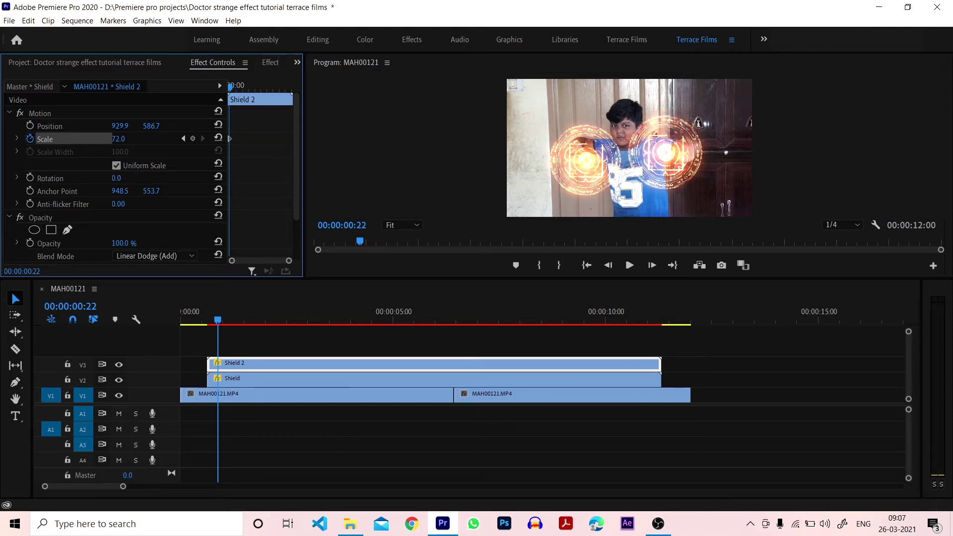
{"action": "left_click_drag", "start_coordinate": [120, 126], "coordinate": [165, 125]}
Play back from before the shields appear to preview both shields growing
{"action": "key", "text": "j"}
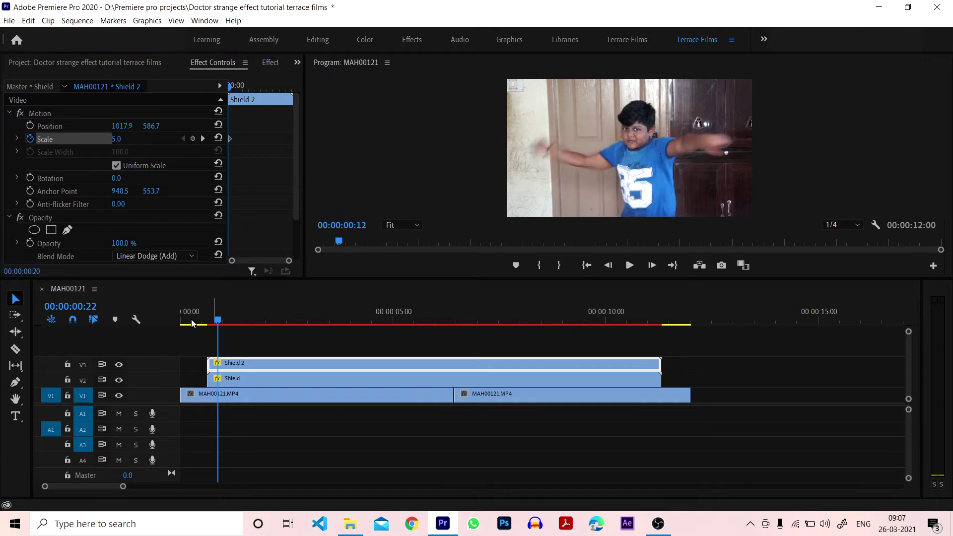
{"action": "left_click", "coordinate": [348, 294]}
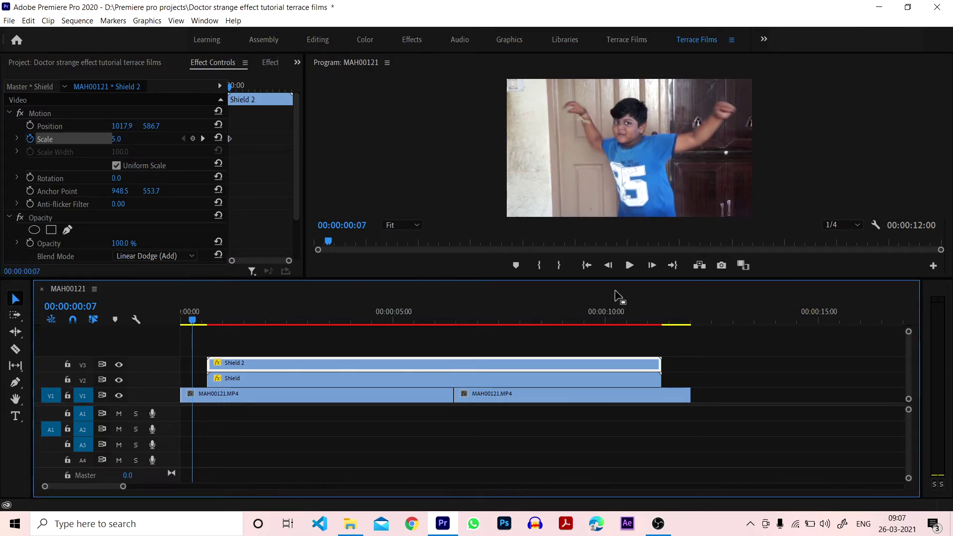
{"action": "left_click", "coordinate": [624, 269]}
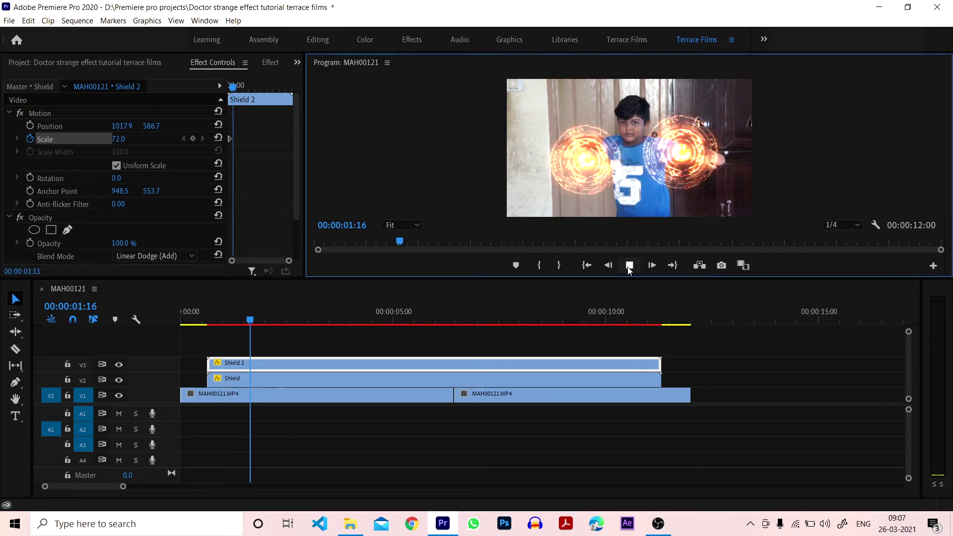
{"action": "left_click", "coordinate": [224, 321]}
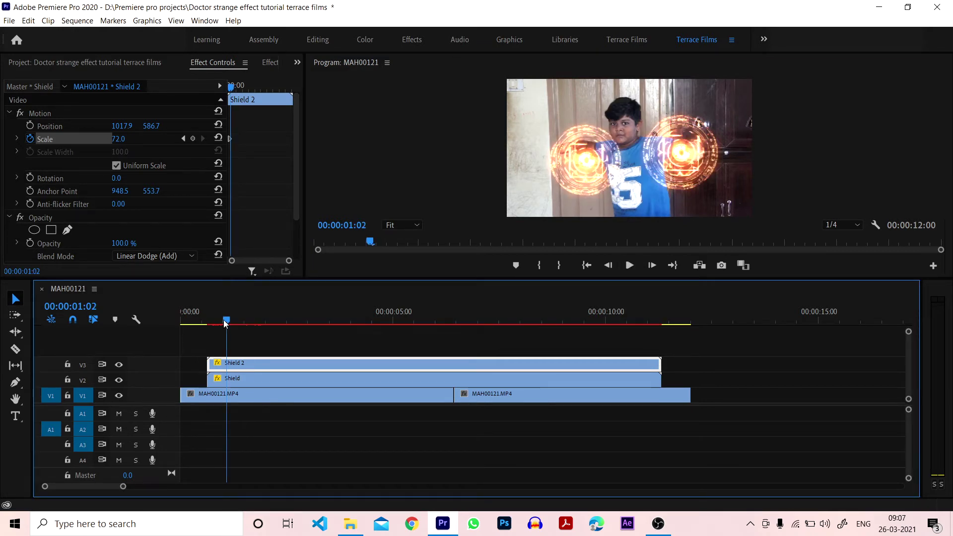
{"action": "left_click_drag", "start_coordinate": [224, 323], "coordinate": [210, 324]}
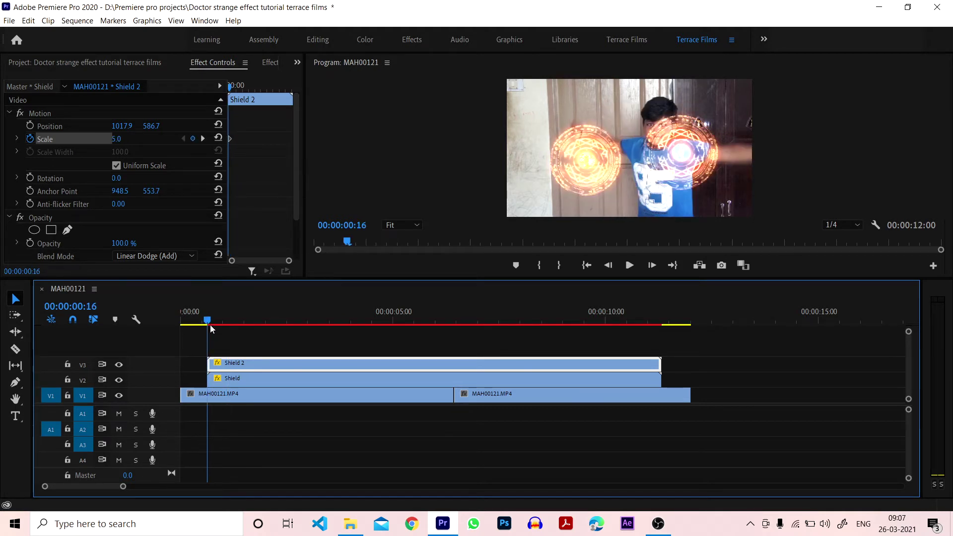
{"action": "left_click_drag", "start_coordinate": [210, 324], "coordinate": [226, 323]}
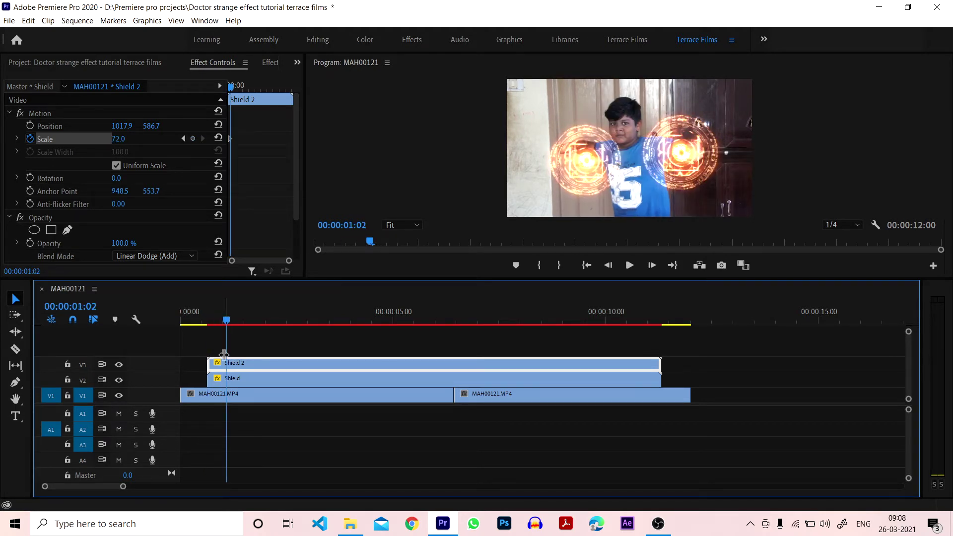
{"action": "left_click", "coordinate": [119, 364]}
{"action": "left_click_drag", "start_coordinate": [233, 318], "coordinate": [257, 319]}
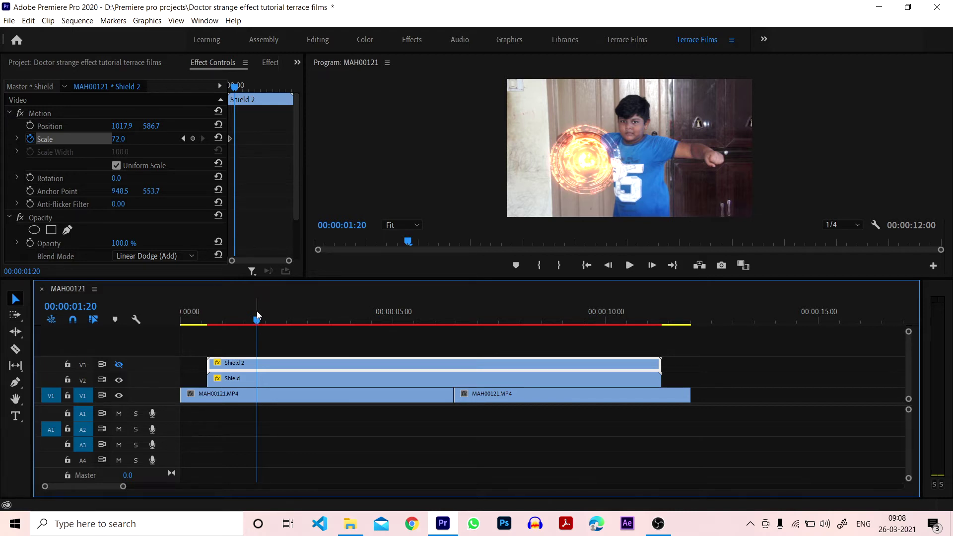
{"action": "left_click_drag", "start_coordinate": [257, 318], "coordinate": [206, 323]}
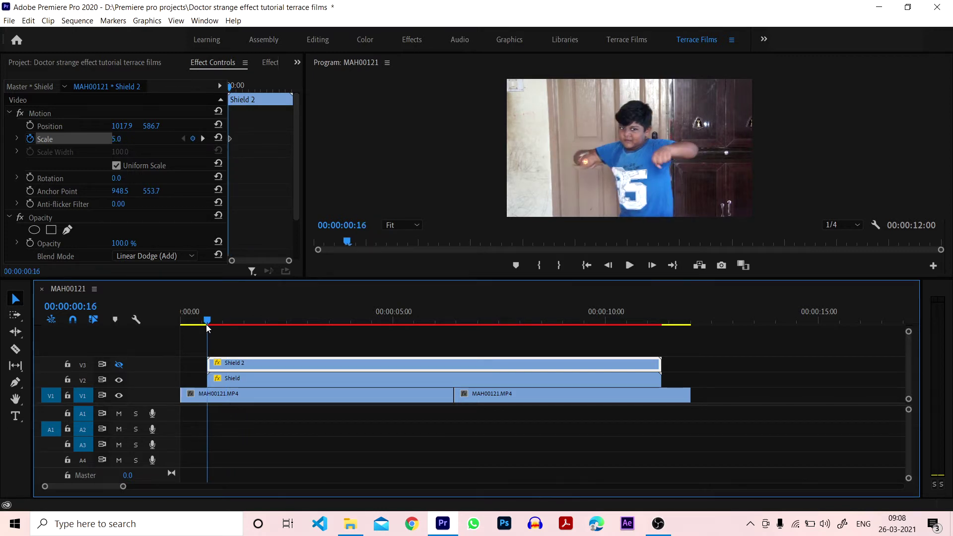
{"action": "key", "text": "Left"}
{"action": "key", "text": "Left"}
{"action": "key", "text": "Left"}
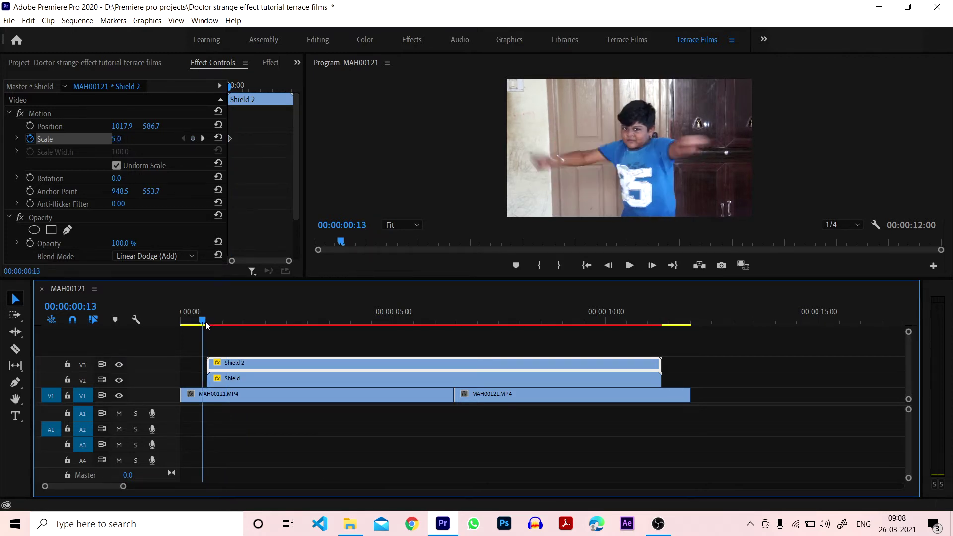
{"action": "left_click_drag", "start_coordinate": [206, 325], "coordinate": [224, 332]}
{"action": "left_click", "coordinate": [226, 327]}
{"action": "left_click", "coordinate": [229, 380]}
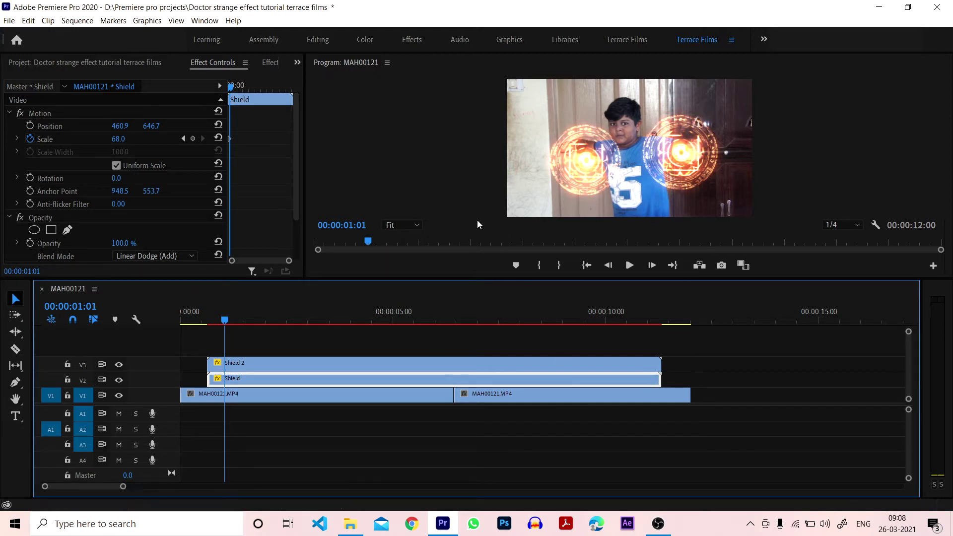
Advance the preview eight frames to where both shields are full size
{"action": "left_click", "coordinate": [653, 266]}
{"action": "left_click", "coordinate": [654, 266]}
{"action": "left_click", "coordinate": [654, 266]}
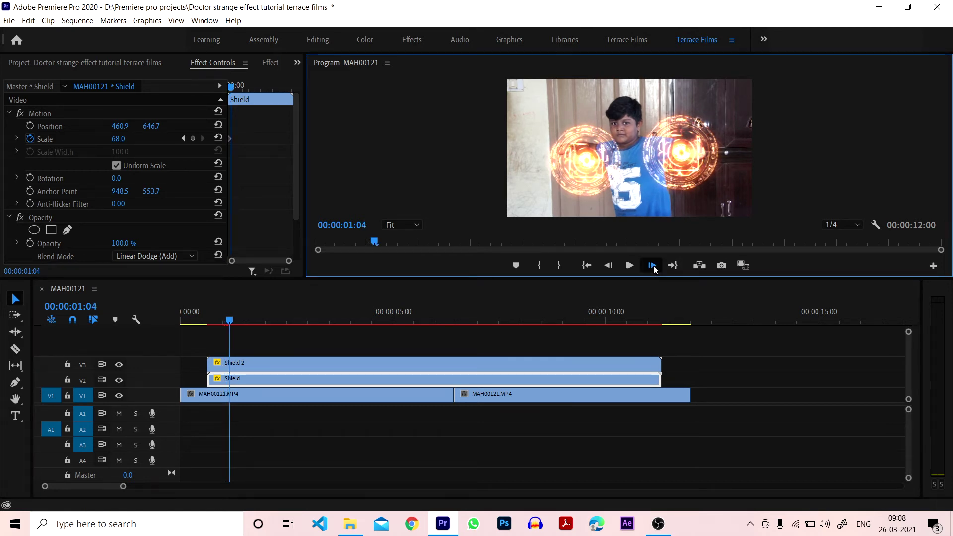
{"action": "left_click", "coordinate": [654, 266]}
{"action": "left_click", "coordinate": [654, 266]}
{"action": "left_click", "coordinate": [654, 266]}
{"action": "left_click", "coordinate": [654, 266]}
{"action": "left_click", "coordinate": [654, 266]}
{"action": "left_click", "coordinate": [654, 266]}
{"action": "left_click", "coordinate": [653, 266]}
{"action": "left_click", "coordinate": [654, 266]}
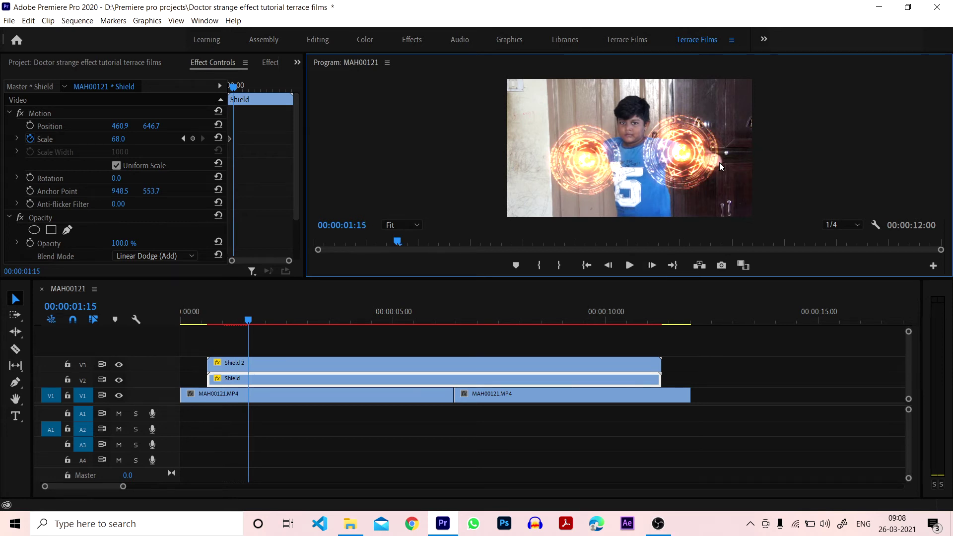
Zoom the Program monitor to 50% to inspect the shields, then set it back to Fit
{"action": "left_click", "coordinate": [389, 225]}
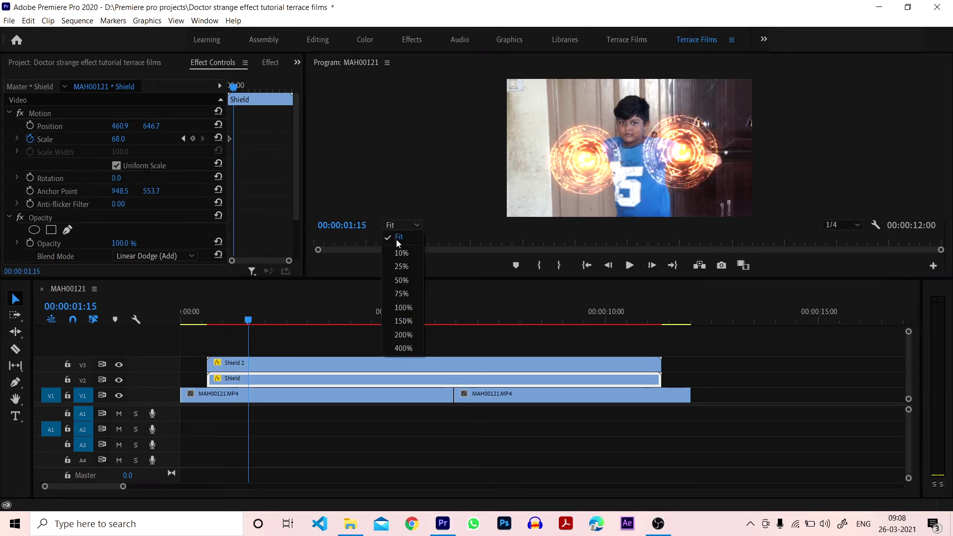
{"action": "left_click", "coordinate": [404, 282]}
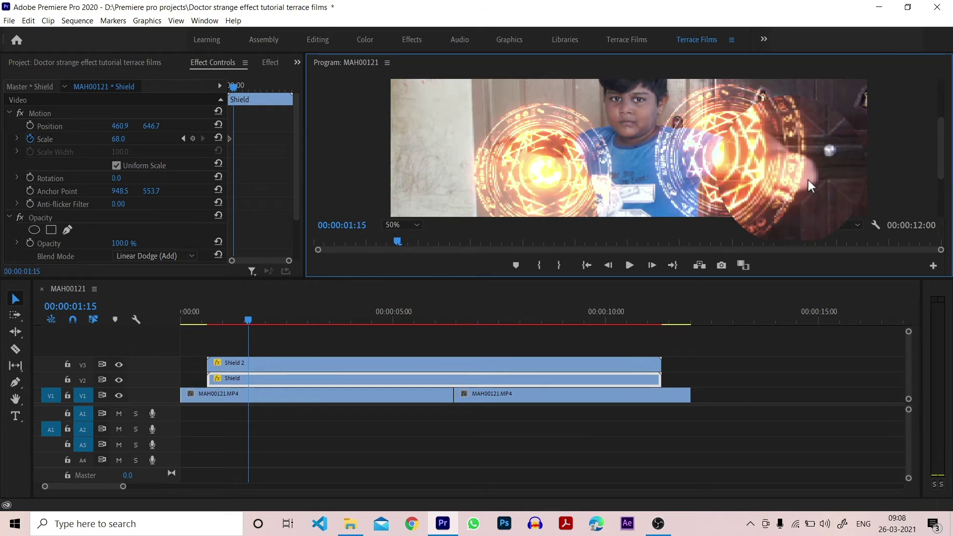
{"action": "left_click", "coordinate": [417, 225]}
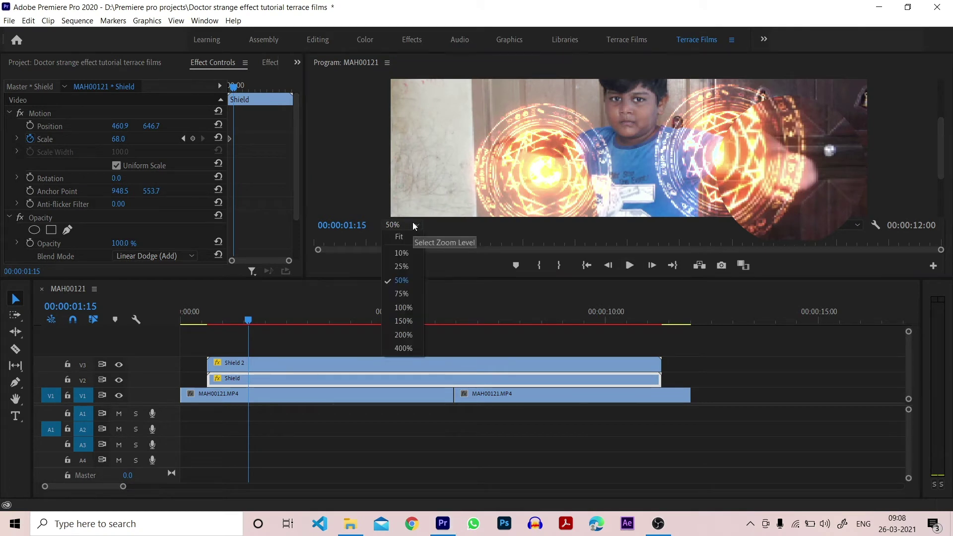
{"action": "left_click", "coordinate": [839, 130]}
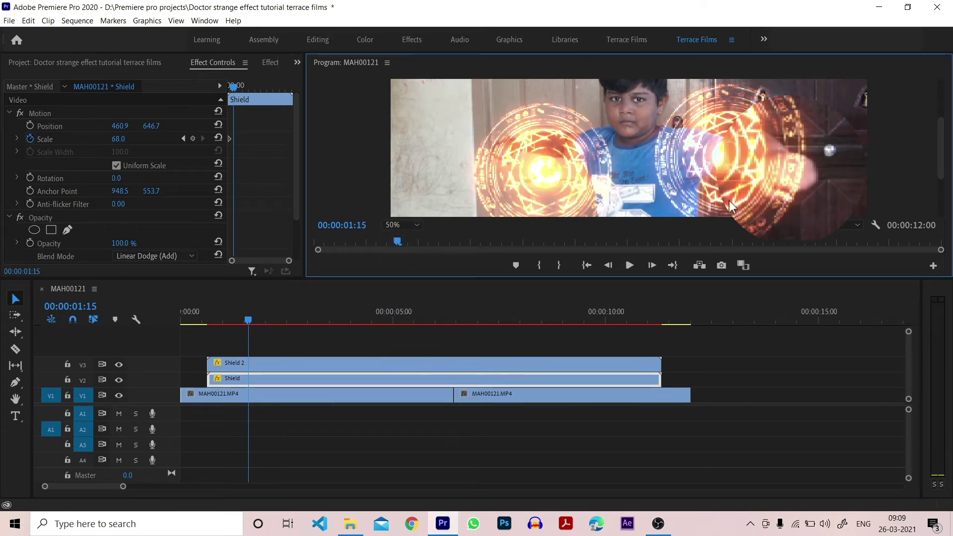
{"action": "left_click", "coordinate": [415, 224]}
{"action": "left_click", "coordinate": [409, 236]}
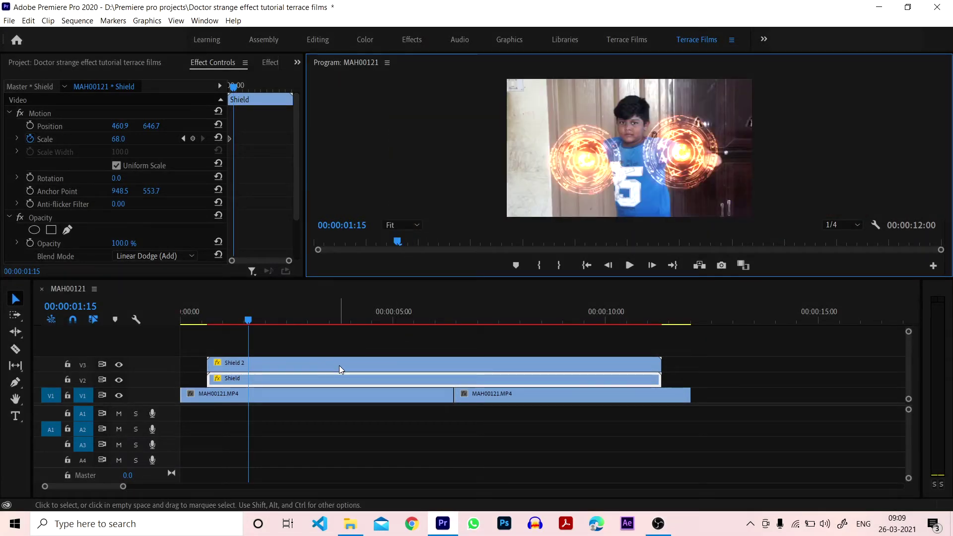
Keyframe Shield 2's position so the right shield moves further right and slightly lower
{"action": "left_click", "coordinate": [340, 360]}
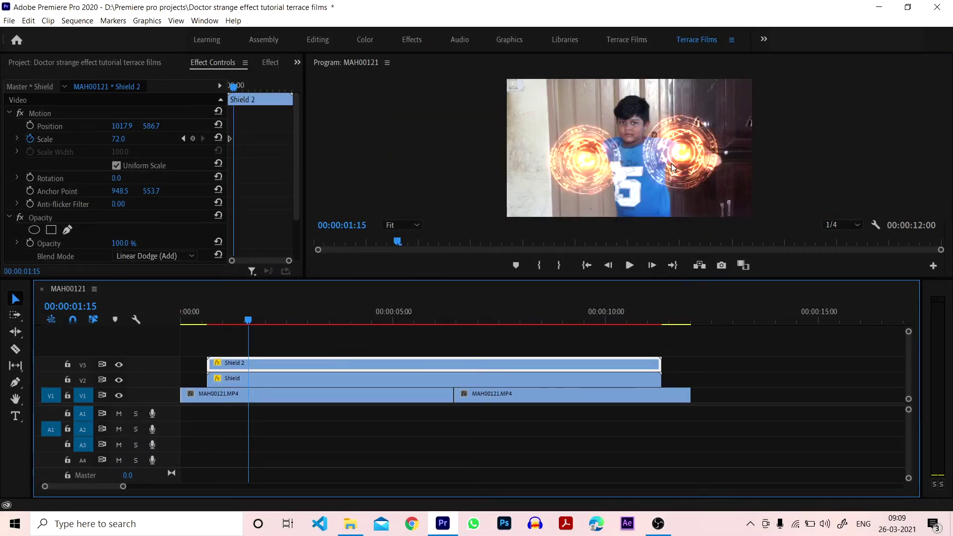
{"action": "left_click", "coordinate": [609, 266]}
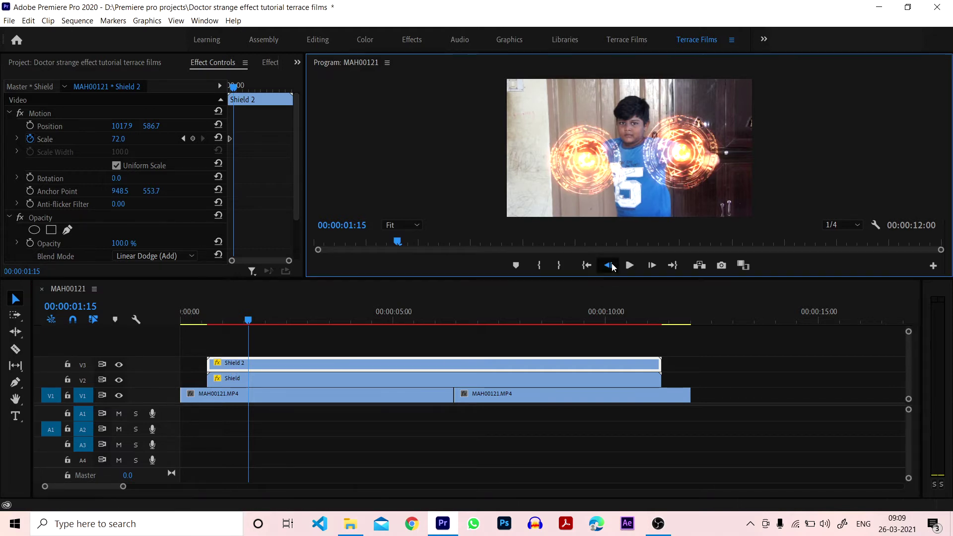
{"action": "left_click", "coordinate": [27, 126]}
{"action": "left_click", "coordinate": [28, 125]}
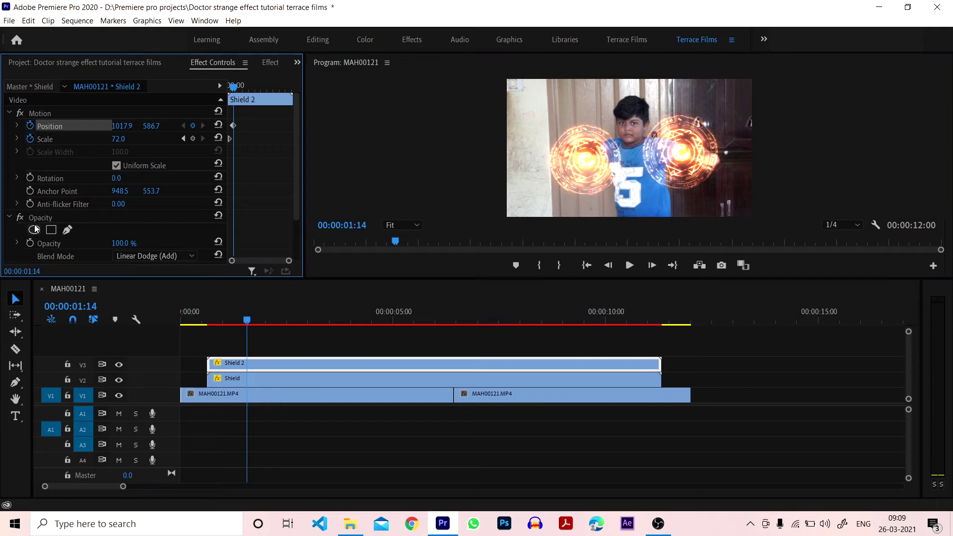
{"action": "left_click", "coordinate": [655, 268]}
{"action": "left_click", "coordinate": [653, 268]}
{"action": "left_click", "coordinate": [606, 269]}
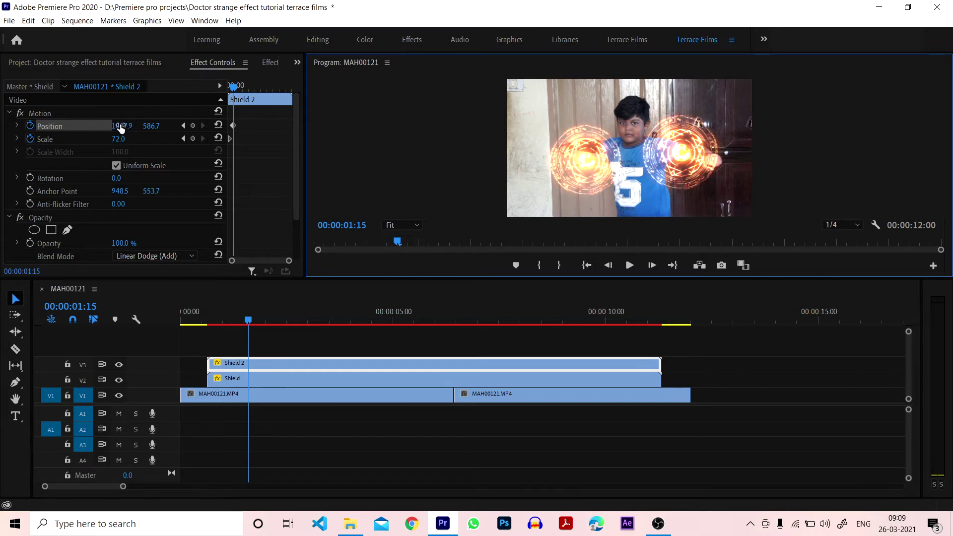
{"action": "left_click_drag", "start_coordinate": [121, 128], "coordinate": [134, 128]}
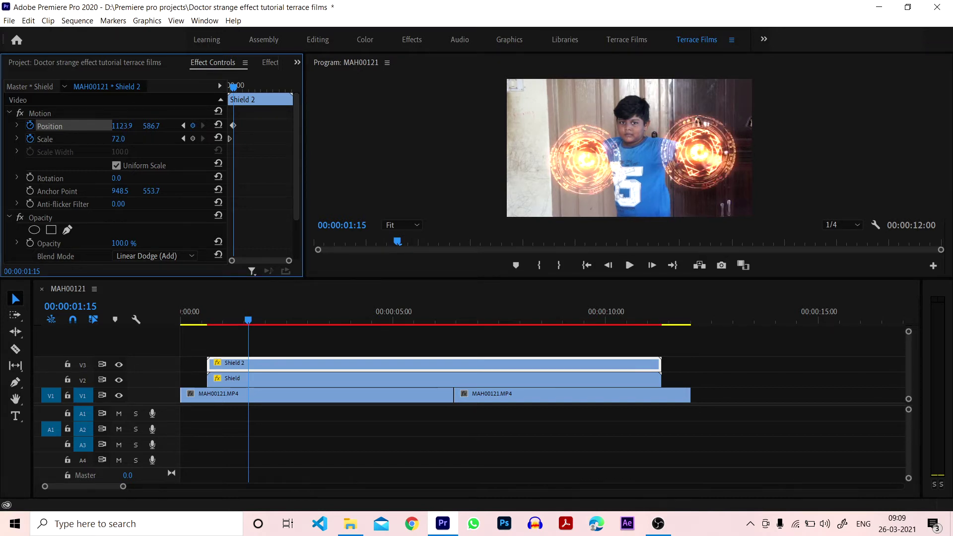
{"action": "left_click_drag", "start_coordinate": [151, 126], "coordinate": [170, 126]}
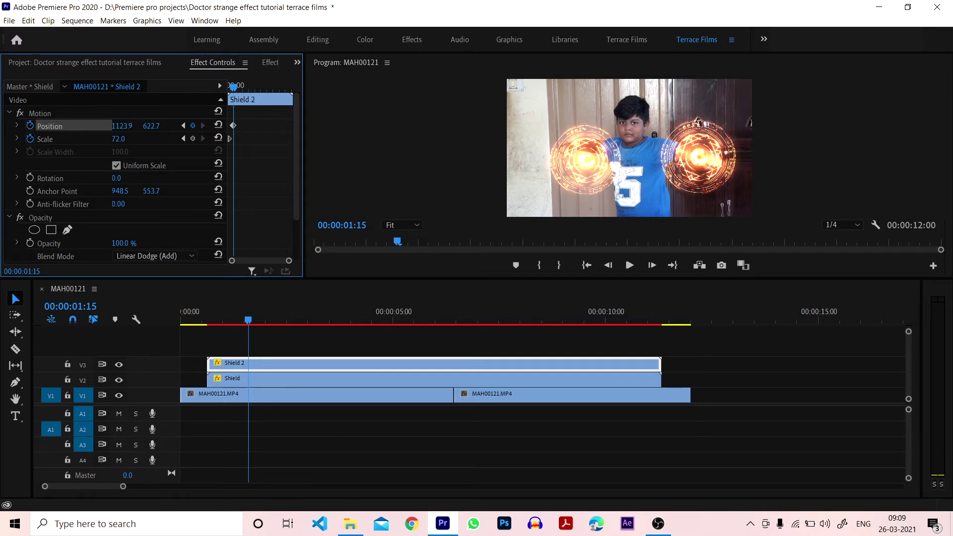
{"action": "left_click", "coordinate": [652, 266]}
{"action": "left_click_drag", "start_coordinate": [122, 126], "coordinate": [134, 126]}
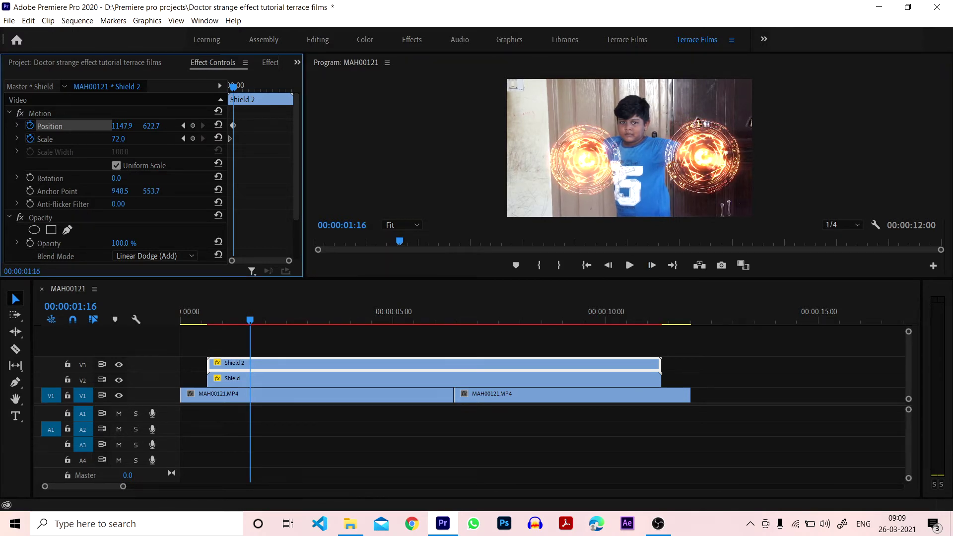
Advance the playhead frame by frame toward 00:00:01:02
{"action": "left_click", "coordinate": [652, 266]}
{"action": "left_click", "coordinate": [653, 265]}
{"action": "left_click", "coordinate": [652, 265]}
{"action": "left_click", "coordinate": [652, 266]}
{"action": "left_click", "coordinate": [652, 265]}
{"action": "left_click", "coordinate": [652, 266]}
{"action": "left_click", "coordinate": [652, 266]}
{"action": "left_click", "coordinate": [653, 266]}
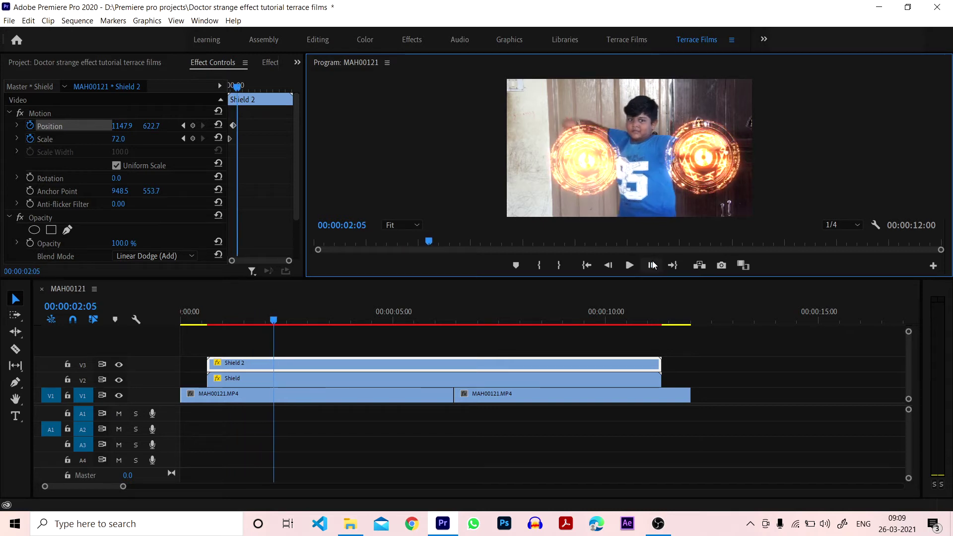
Keyframe the left Shield's position from 460.9, 646.7 up to 341.9, 415.7 by 00:00:02:07, then preview
{"action": "left_click", "coordinate": [220, 320]}
{"action": "left_click", "coordinate": [252, 383]}
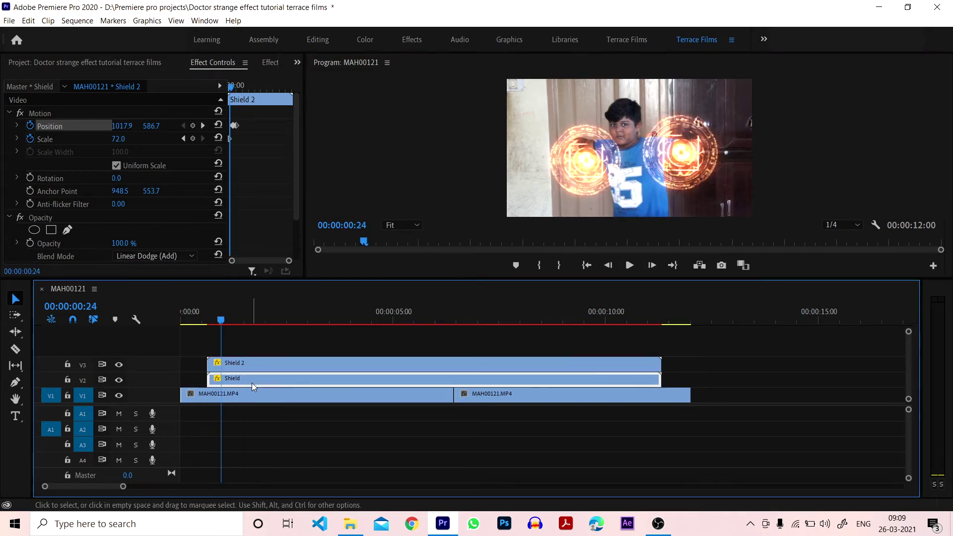
{"action": "left_click", "coordinate": [652, 265]}
{"action": "left_click", "coordinate": [652, 266]}
{"action": "left_click", "coordinate": [653, 266]}
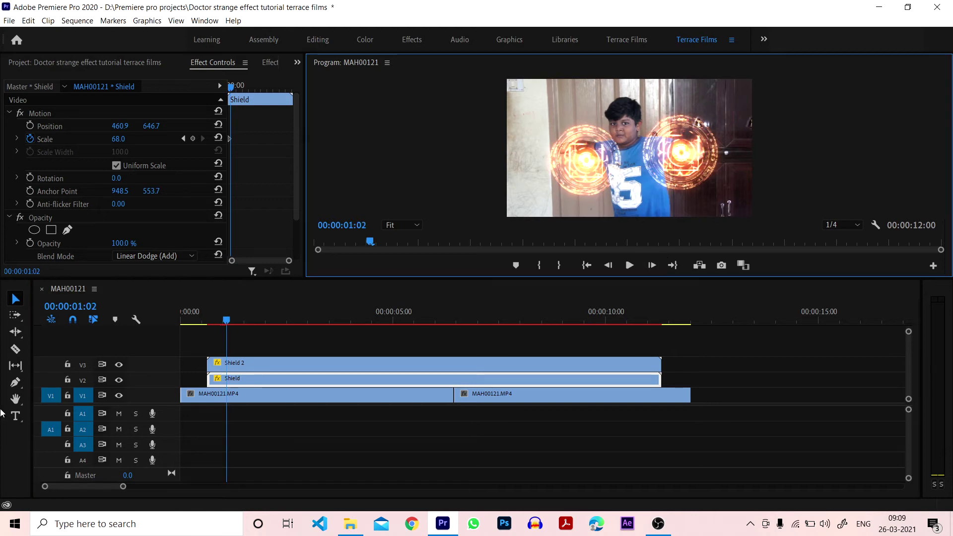
{"action": "left_click", "coordinate": [31, 125]}
{"action": "mouse_move", "coordinate": [121, 126]}
{"action": "left_mouse_down"}
{"action": "mouse_move", "coordinate": [104, 126]}
{"action": "mouse_move", "coordinate": [144, 126]}
{"action": "mouse_move", "coordinate": [109, 125]}
{"action": "left_mouse_up"}
{"action": "left_click", "coordinate": [652, 265]}
{"action": "left_click", "coordinate": [652, 266]}
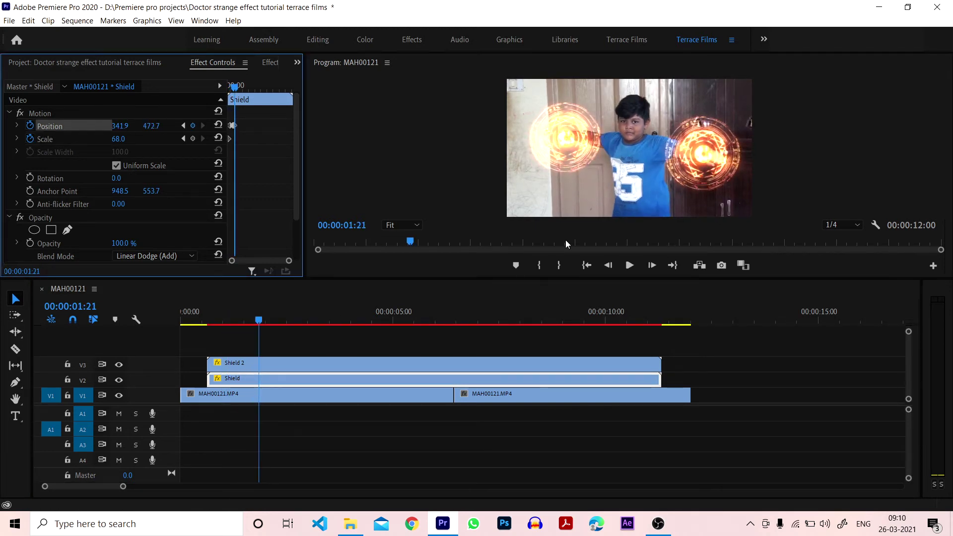
{"action": "left_click", "coordinate": [652, 266]}
{"action": "left_click", "coordinate": [653, 266]}
{"action": "left_click", "coordinate": [653, 265]}
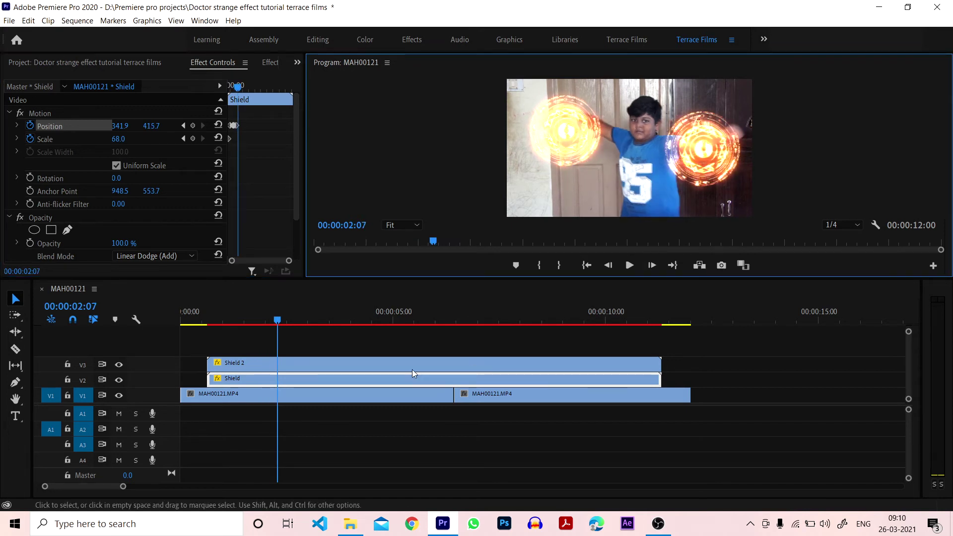
{"action": "left_click_drag", "start_coordinate": [288, 322], "coordinate": [183, 318]}
{"action": "left_click", "coordinate": [629, 266]}
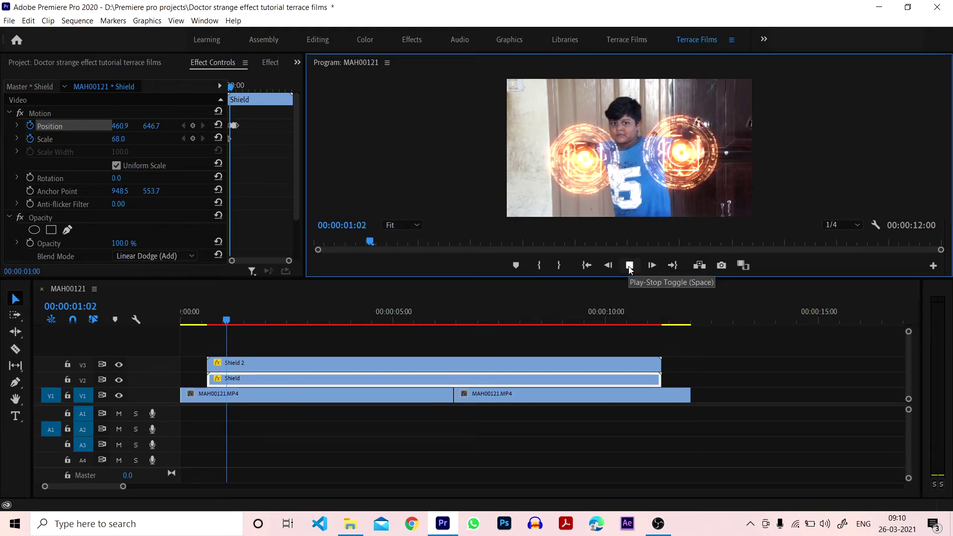
{"action": "left_click", "coordinate": [323, 318]}
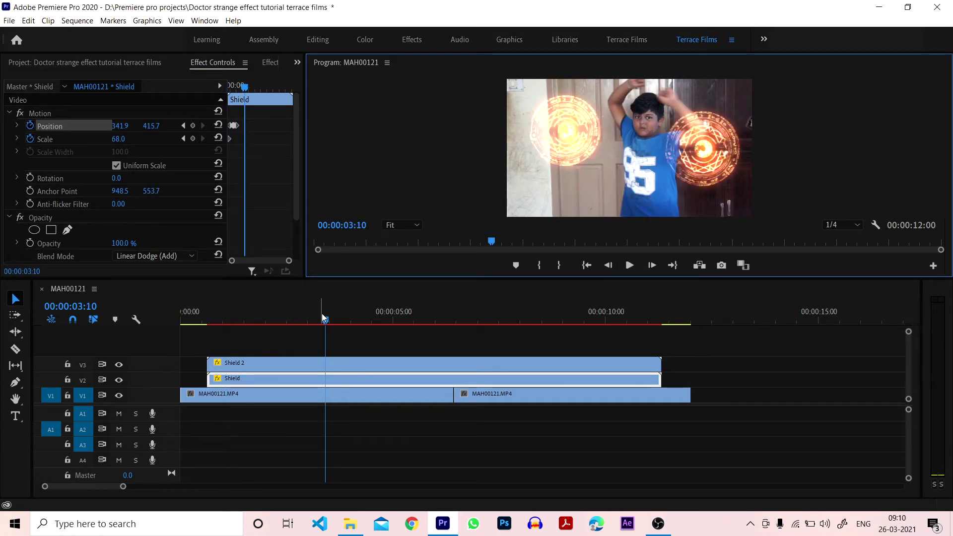
{"action": "mouse_move", "coordinate": [321, 323]}
{"action": "left_mouse_down"}
{"action": "mouse_move", "coordinate": [239, 320]}
{"action": "mouse_move", "coordinate": [279, 328]}
{"action": "left_mouse_up"}
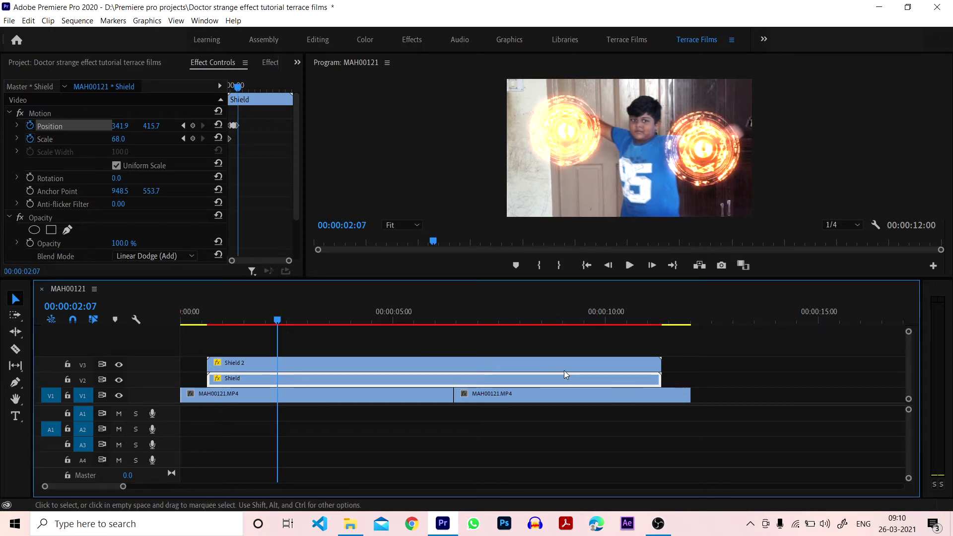
{"action": "mouse_move", "coordinate": [660, 363]}
{"action": "left_mouse_down"}
{"action": "mouse_move", "coordinate": [584, 361]}
{"action": "mouse_move", "coordinate": [462, 383]}
{"action": "mouse_move", "coordinate": [280, 375]}
{"action": "left_mouse_up"}
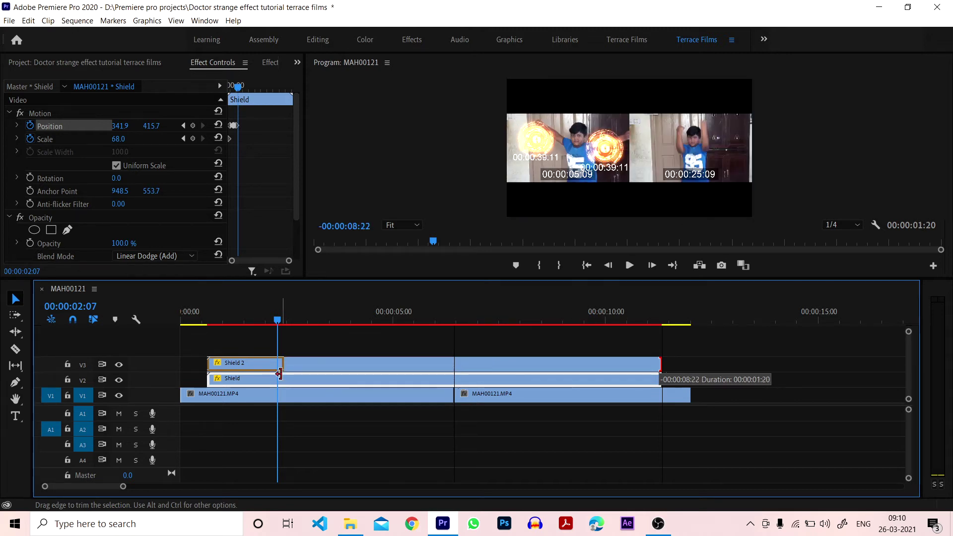
Trim the ends of Shield 2 and Shield to the playhead near 00:00:02:07
{"action": "left_click_drag", "start_coordinate": [279, 374], "coordinate": [286, 373]}
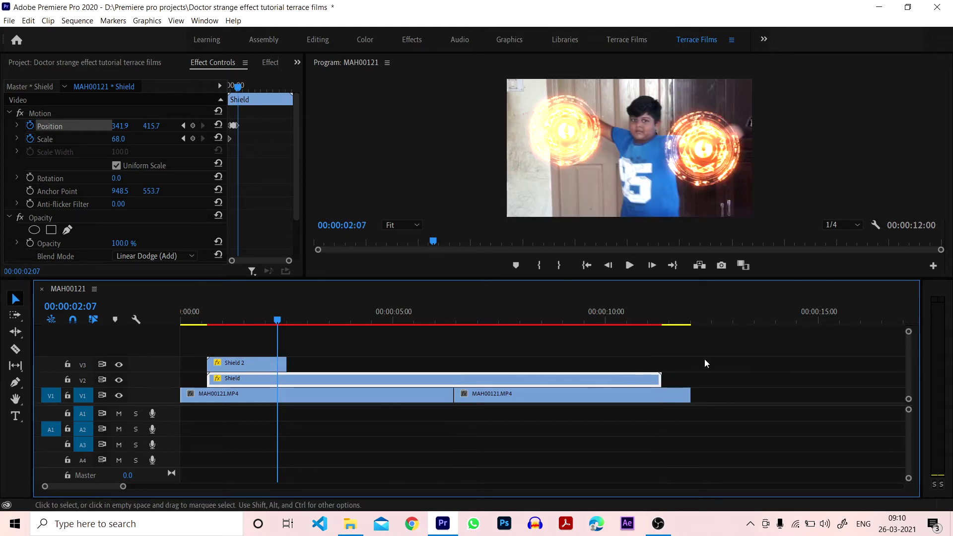
{"action": "mouse_move", "coordinate": [660, 380]}
{"action": "left_mouse_down"}
{"action": "mouse_move", "coordinate": [521, 380]}
{"action": "mouse_move", "coordinate": [282, 401]}
{"action": "left_mouse_up"}
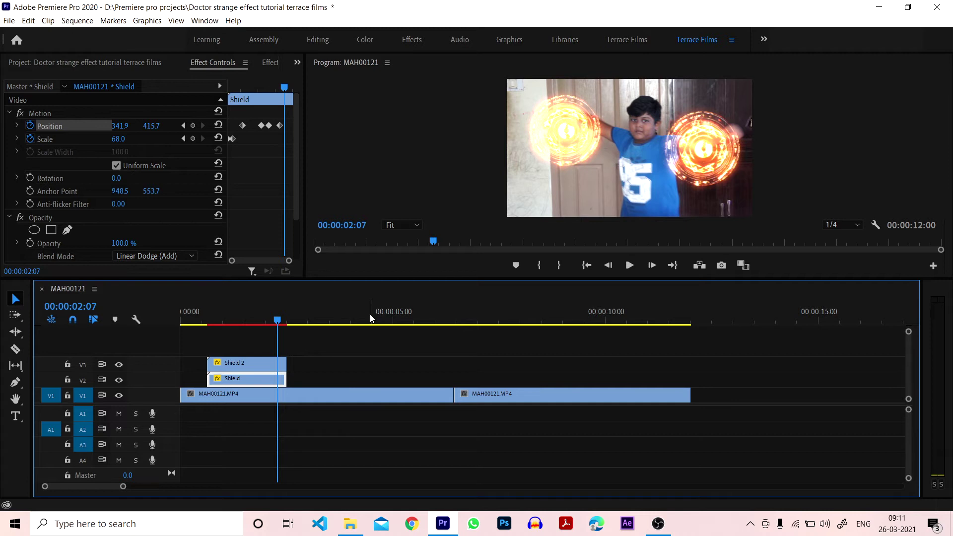
{"action": "left_click", "coordinate": [253, 314]}
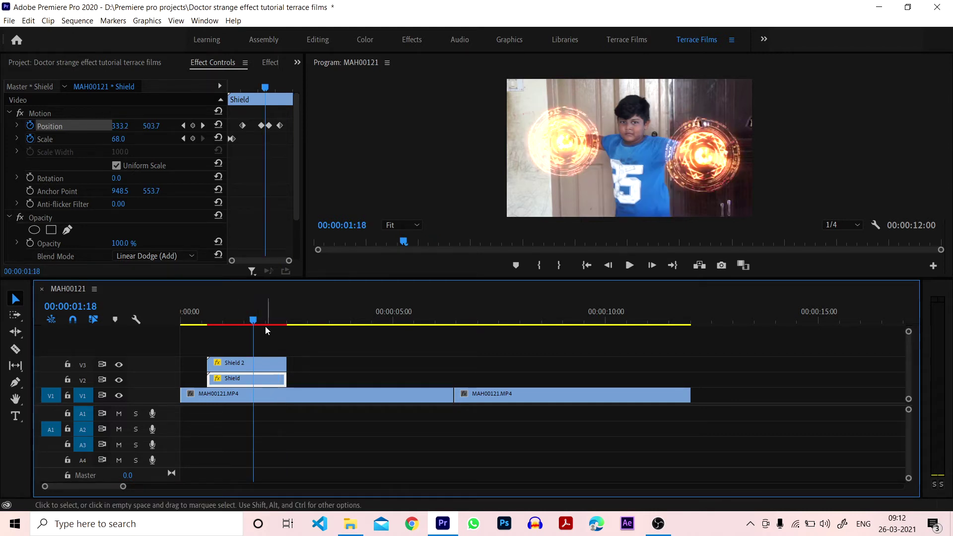
{"action": "left_click_drag", "start_coordinate": [257, 324], "coordinate": [281, 322]}
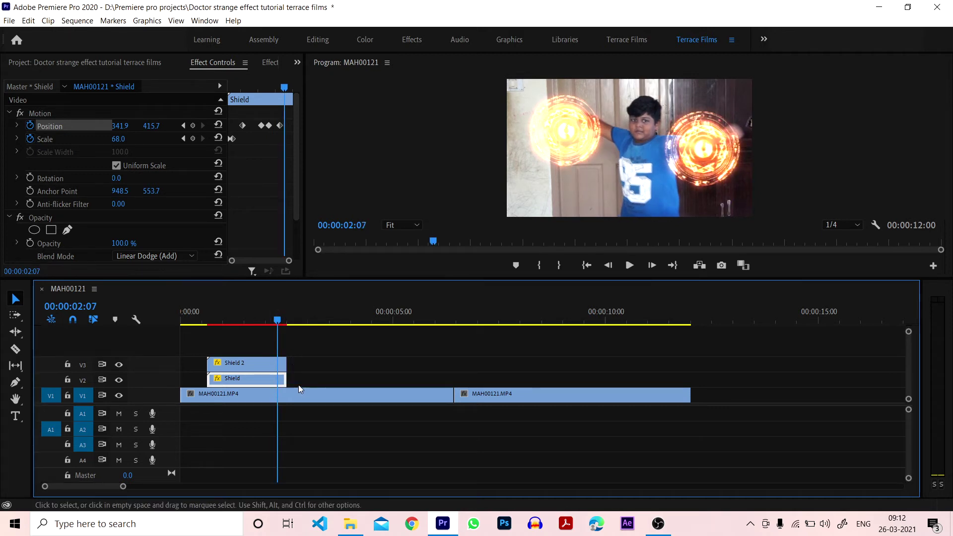
{"action": "key", "text": "c"}
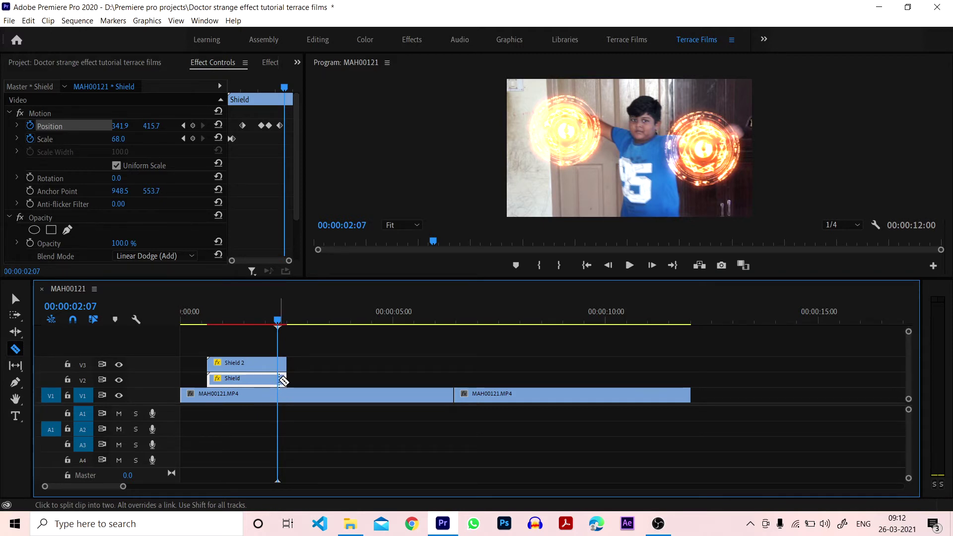
Razor-cut the Shield clip at the playhead and select the short end piece at 00:00:02:10
{"action": "left_click", "coordinate": [280, 380]}
{"action": "key", "text": "v"}
{"action": "left_click", "coordinate": [280, 380]}
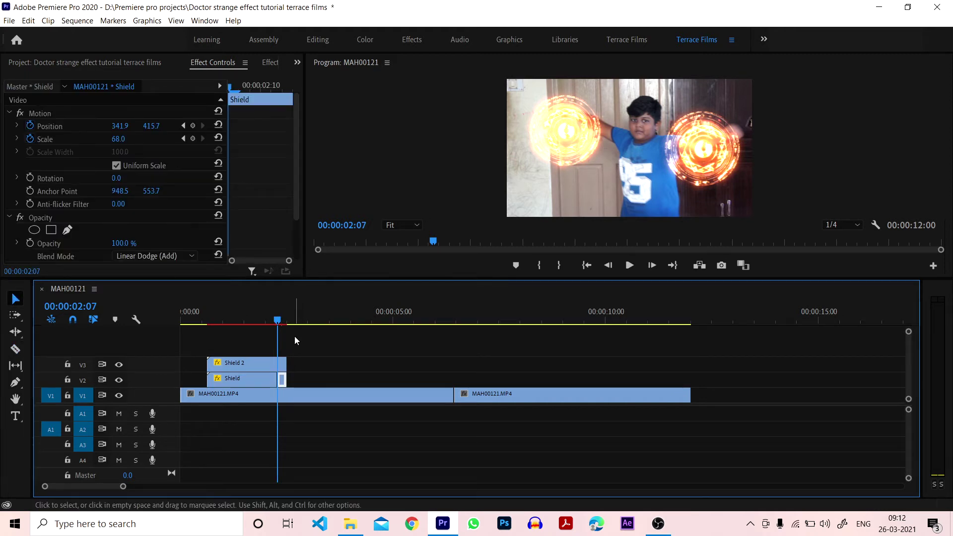
{"action": "left_click_drag", "start_coordinate": [288, 323], "coordinate": [282, 322]}
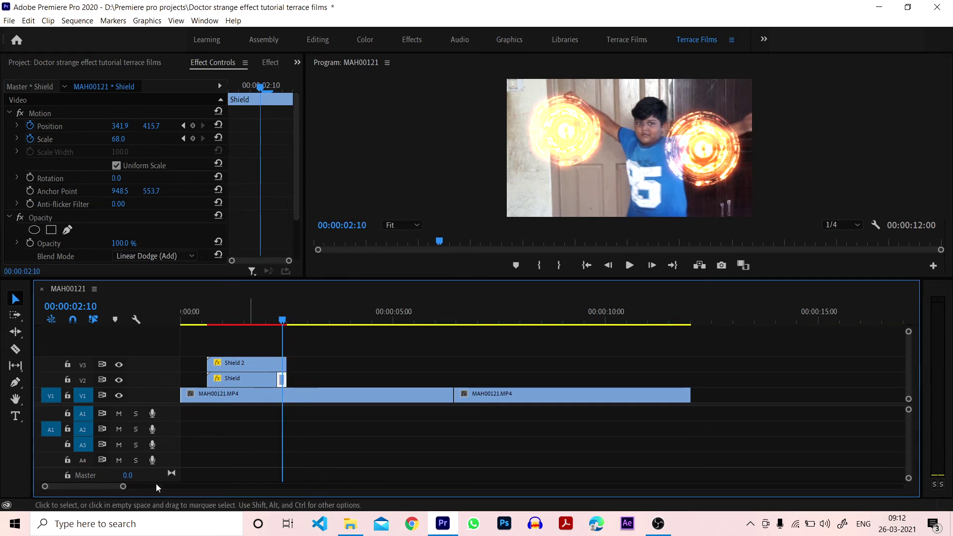
{"action": "left_click_drag", "start_coordinate": [124, 487], "coordinate": [70, 487]}
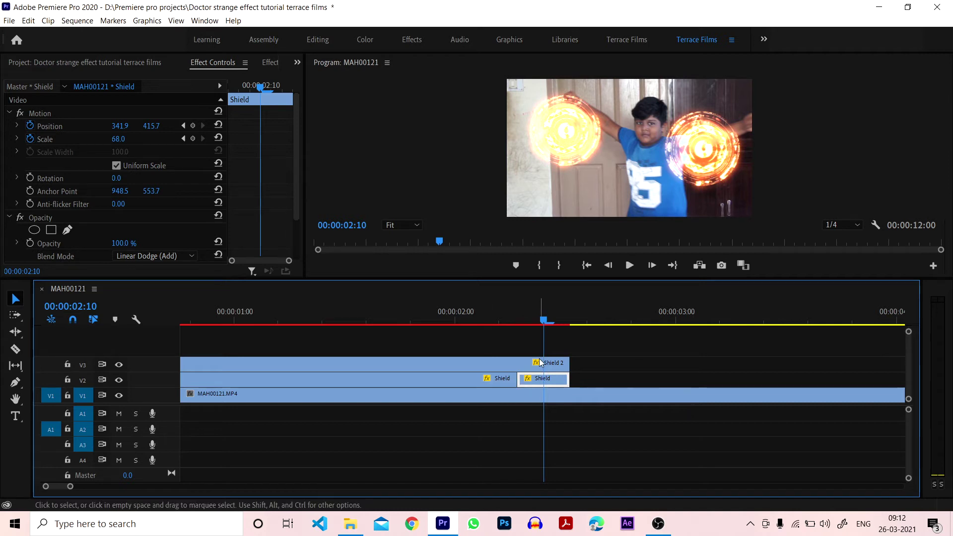
Remove only the Motion attributes from that piece, resetting it to position 720, 540 and scale 100
{"action": "right_click", "coordinate": [561, 381]}
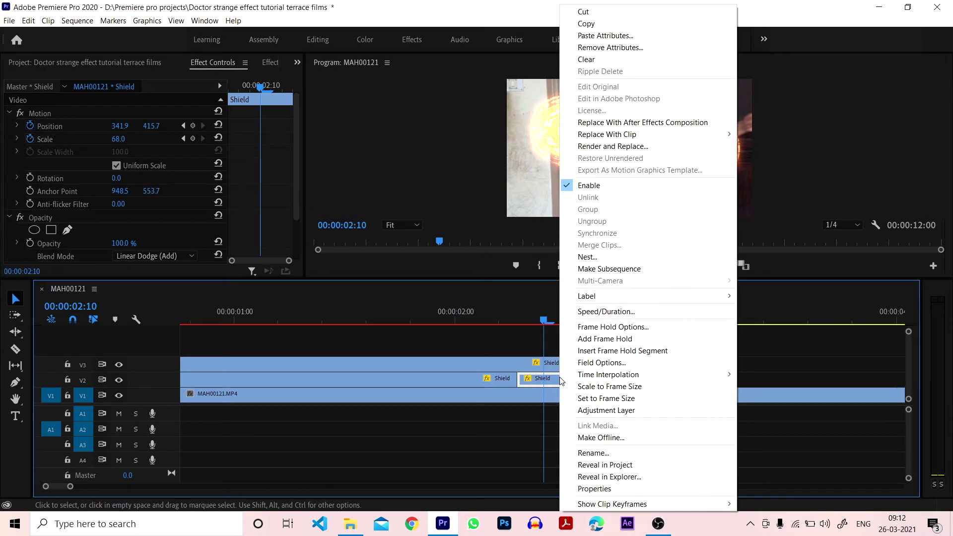
{"action": "left_click", "coordinate": [656, 47]}
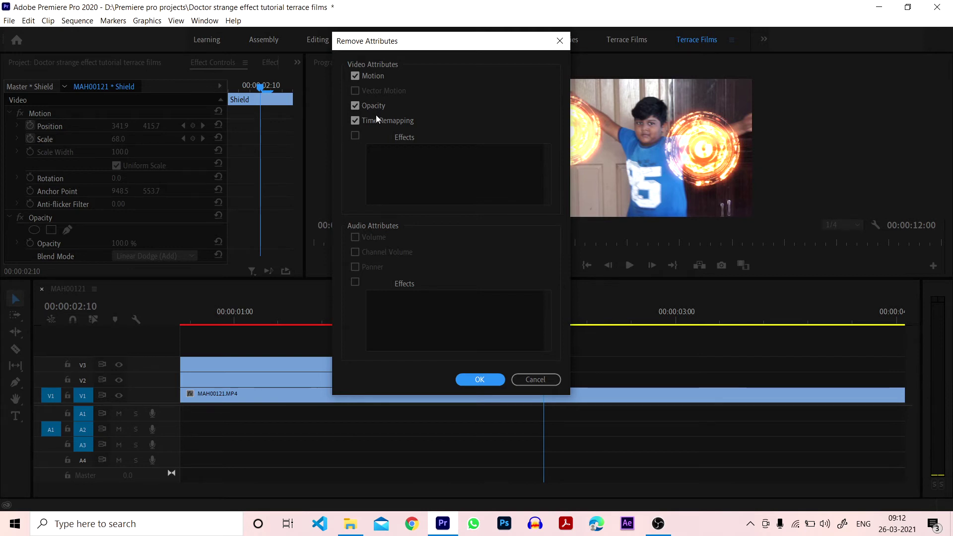
{"action": "left_click", "coordinate": [370, 76]}
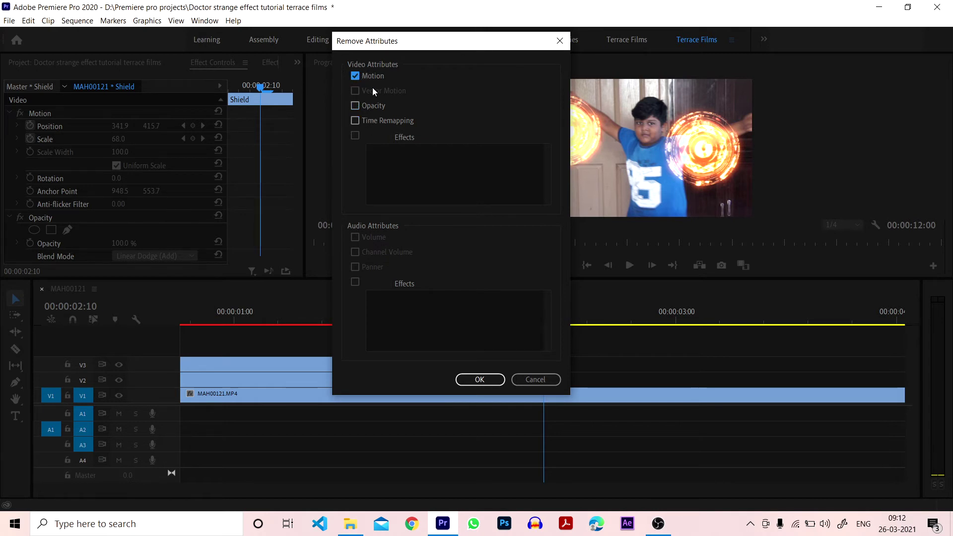
{"action": "left_click", "coordinate": [471, 379]}
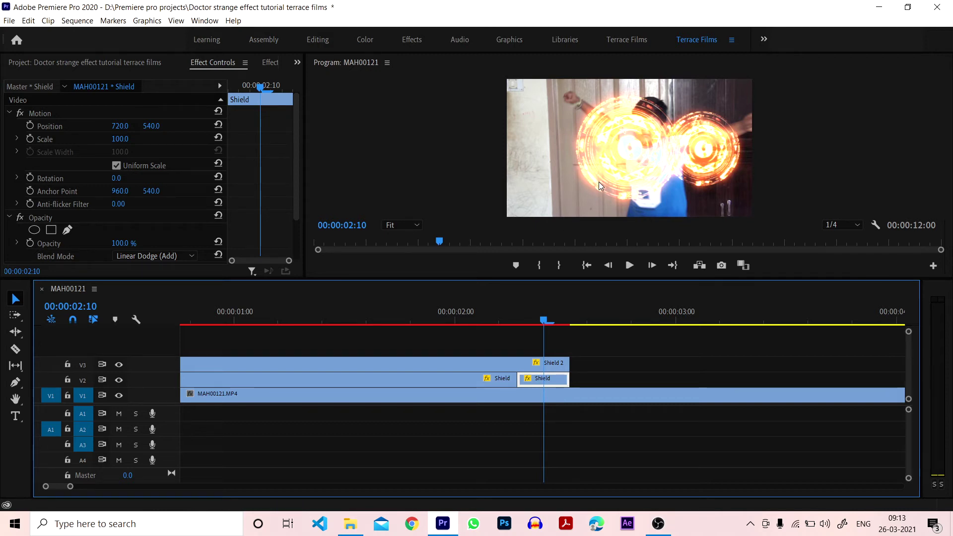
At 00:00:02:07, set the short Shield piece to position 317, 485 and scale 76, and add a Scale keyframe
{"action": "left_click_drag", "start_coordinate": [536, 320], "coordinate": [516, 323]}
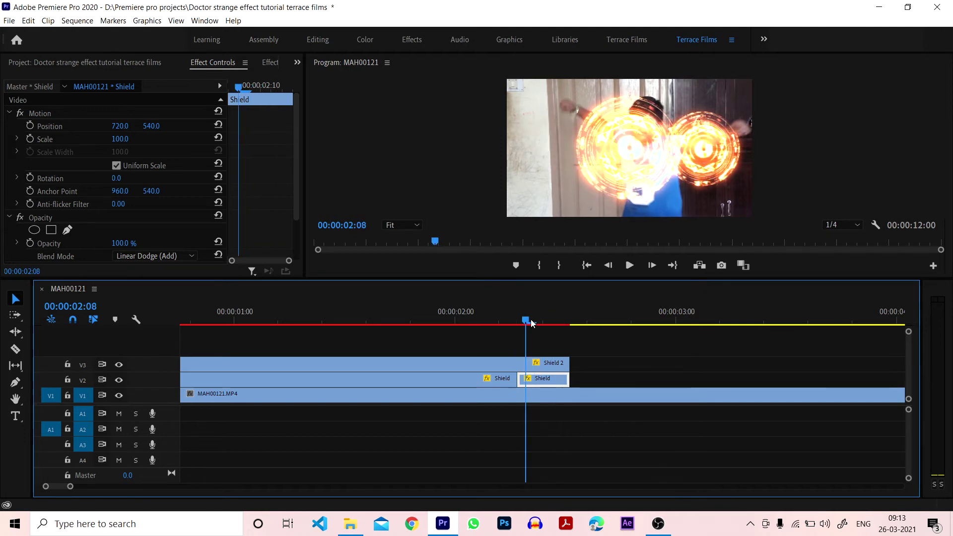
{"action": "left_click_drag", "start_coordinate": [516, 323], "coordinate": [522, 323]}
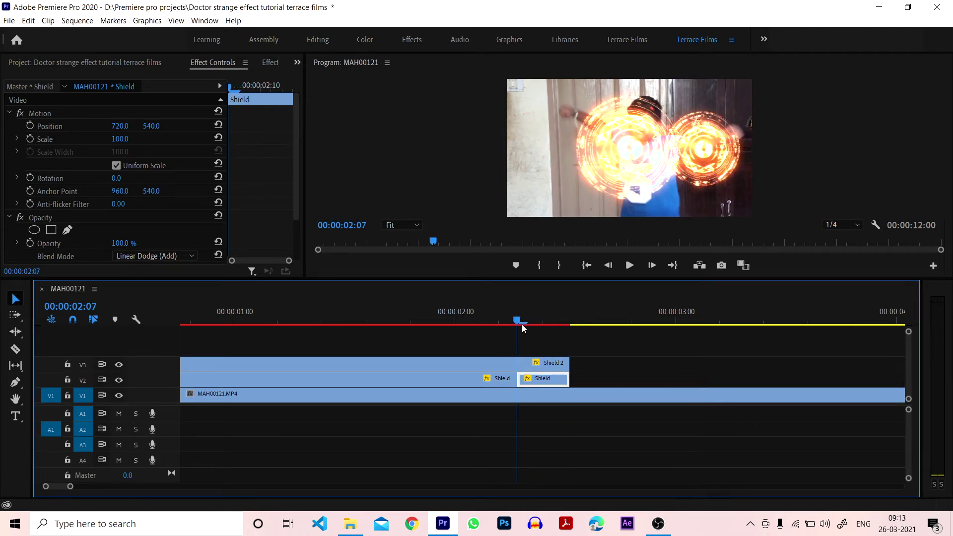
{"action": "left_click_drag", "start_coordinate": [122, 126], "coordinate": [120, 127]}
{"action": "left_click_drag", "start_coordinate": [152, 126], "coordinate": [111, 139]}
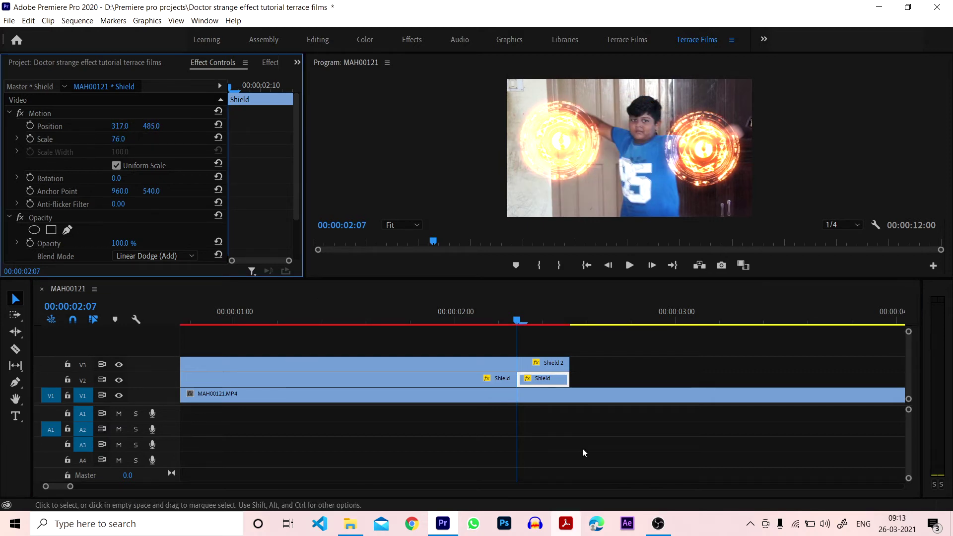
{"action": "left_click", "coordinate": [540, 381]}
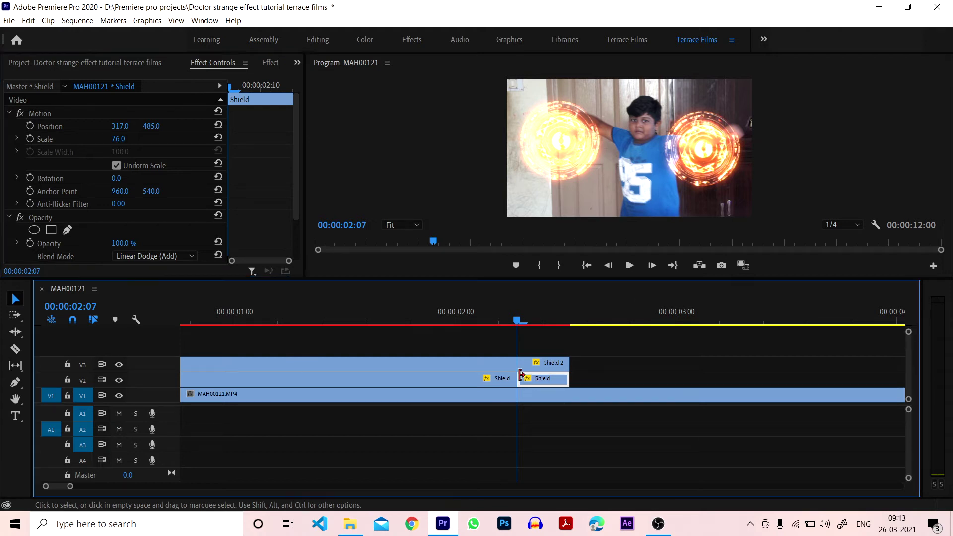
{"action": "left_click", "coordinate": [31, 141]}
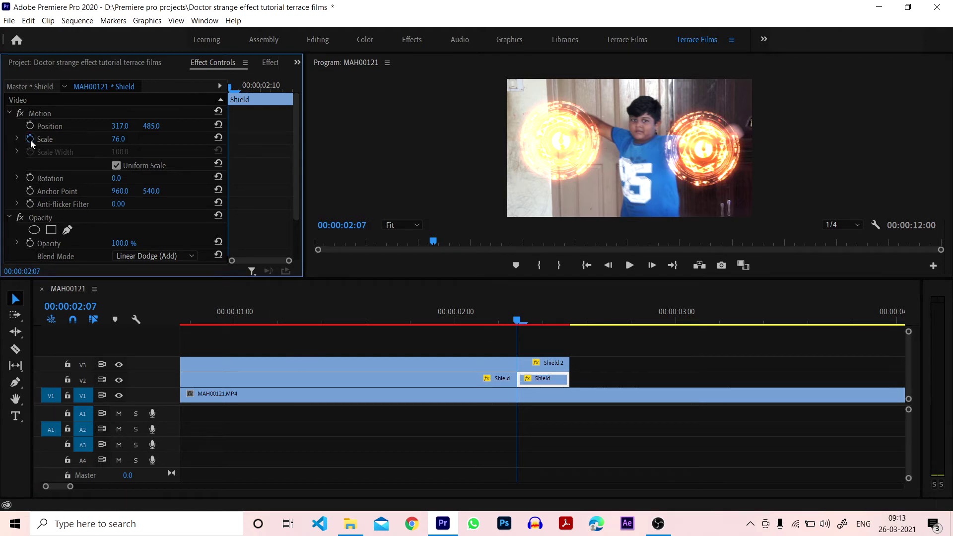
At 00:00:02:10, set the left shield's scale to 0
{"action": "left_click", "coordinate": [519, 321]}
{"action": "left_click_drag", "start_coordinate": [519, 321], "coordinate": [532, 322]}
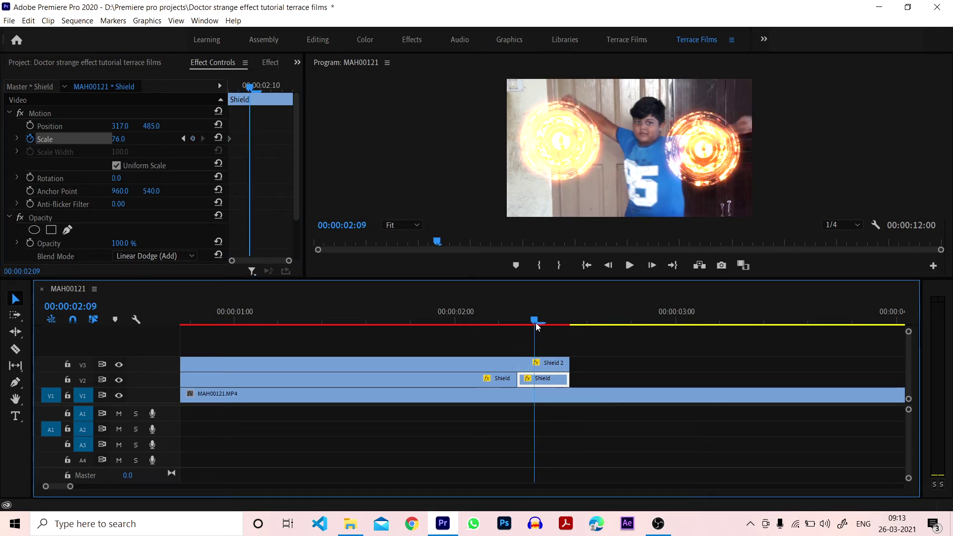
{"action": "left_click_drag", "start_coordinate": [535, 324], "coordinate": [543, 323]}
{"action": "left_click", "coordinate": [542, 189]}
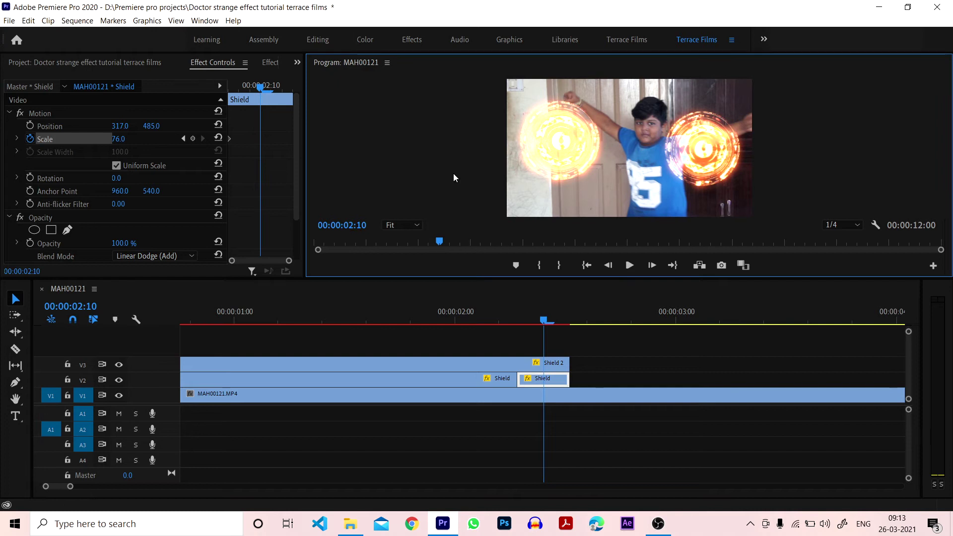
{"action": "left_click_drag", "start_coordinate": [125, 140], "coordinate": [89, 140]}
{"action": "left_click", "coordinate": [534, 317]}
Play the sequence from the start to check the shield shrinking away
{"action": "left_click_drag", "start_coordinate": [430, 320], "coordinate": [0, 406]}
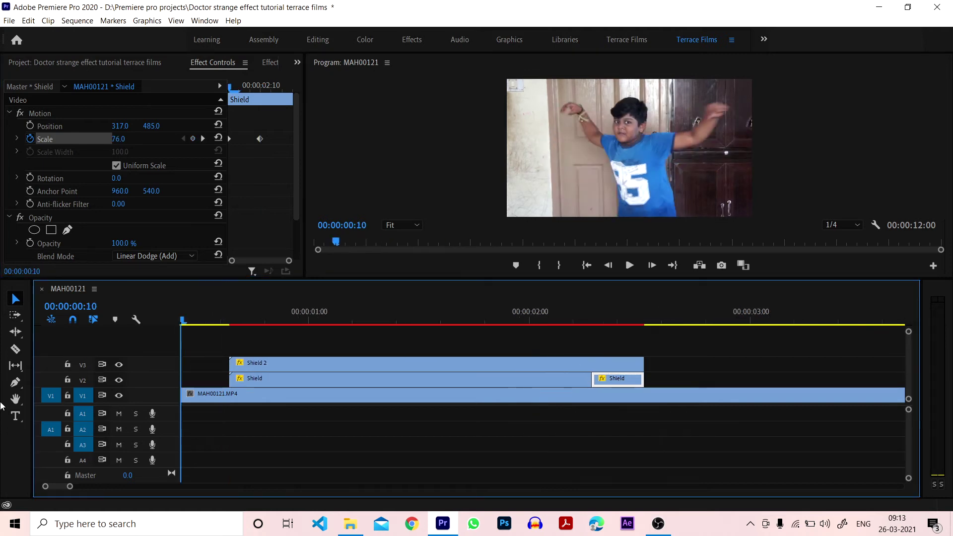
{"action": "left_click", "coordinate": [630, 266]}
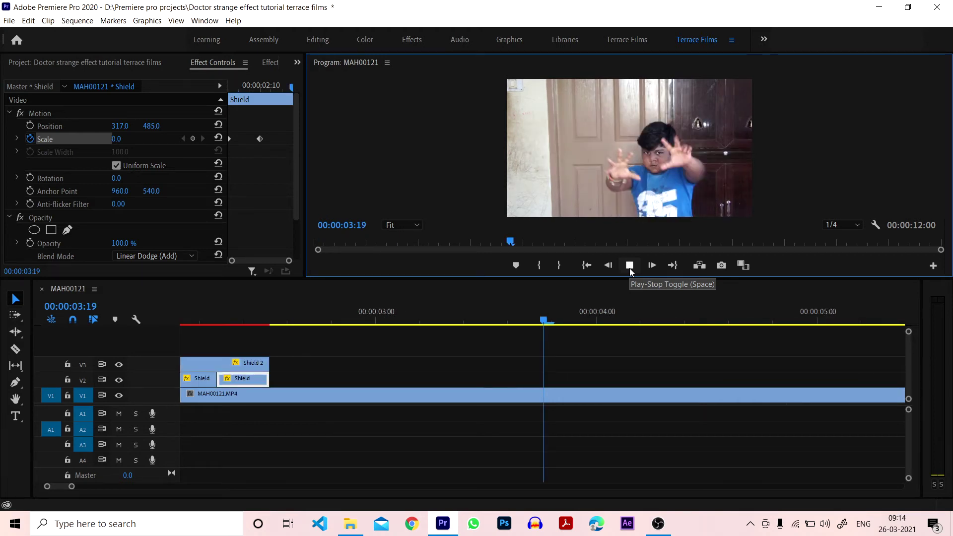
{"action": "left_click_drag", "start_coordinate": [543, 320], "coordinate": [3, 397]}
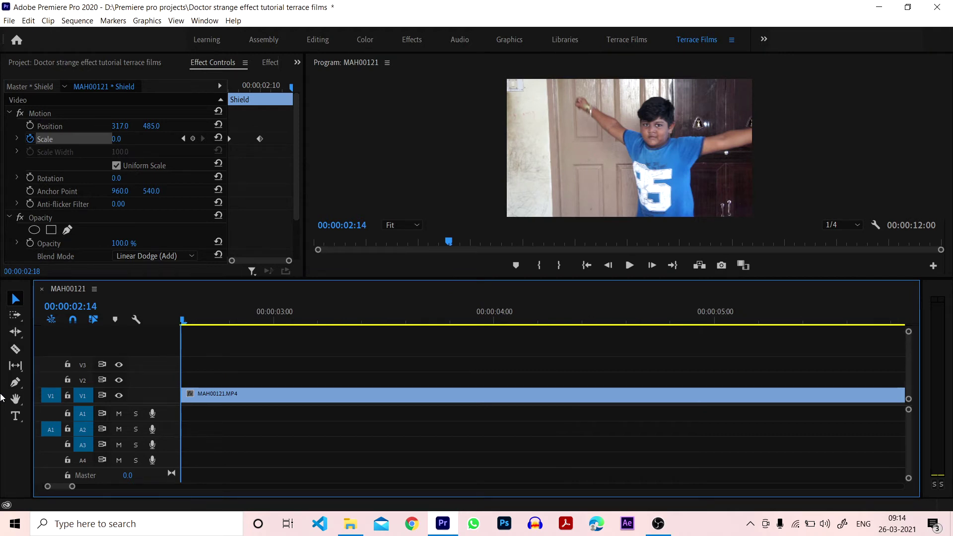
{"action": "left_click_drag", "start_coordinate": [1, 397], "coordinate": [365, 343]}
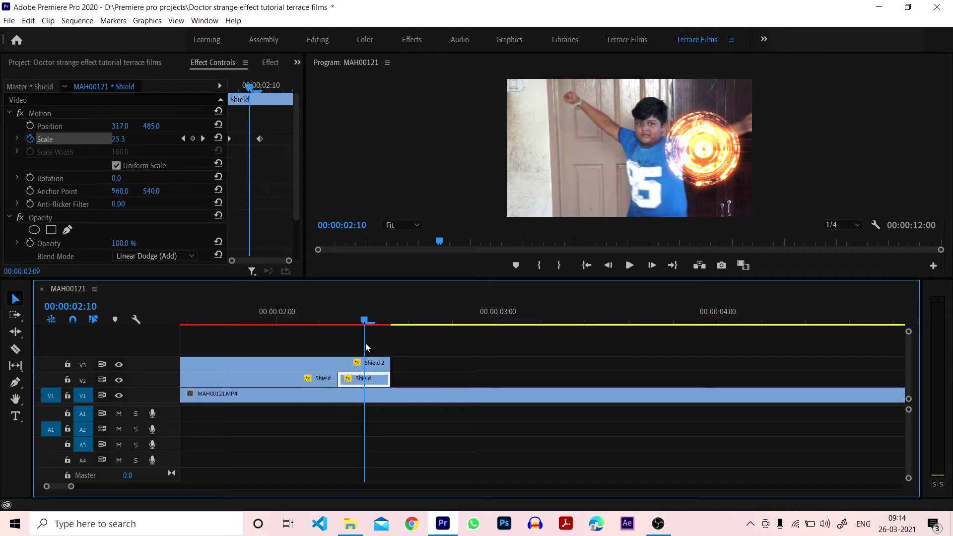
{"action": "left_click", "coordinate": [278, 144]}
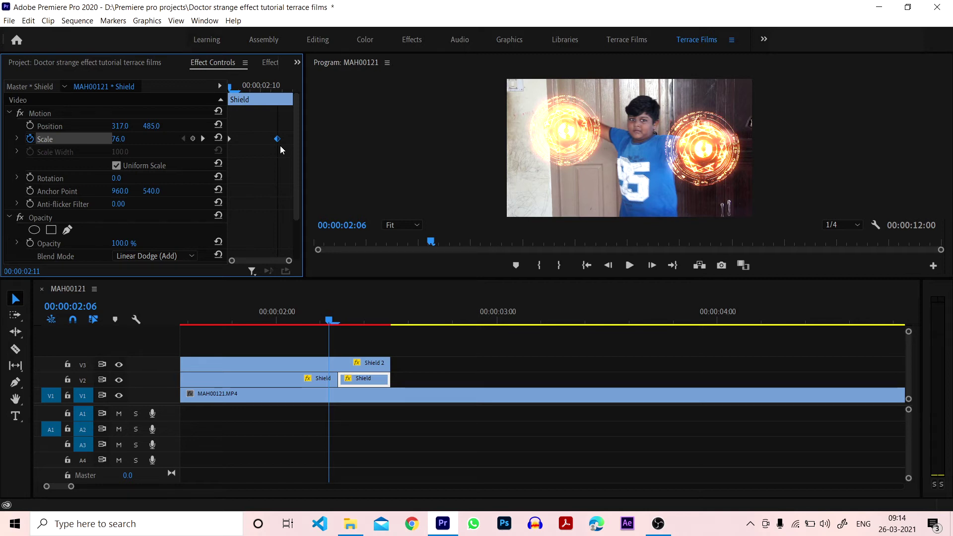
Split the Shield 2 clip with the Razor tool at 00:00:02:07
{"action": "left_click", "coordinate": [347, 327]}
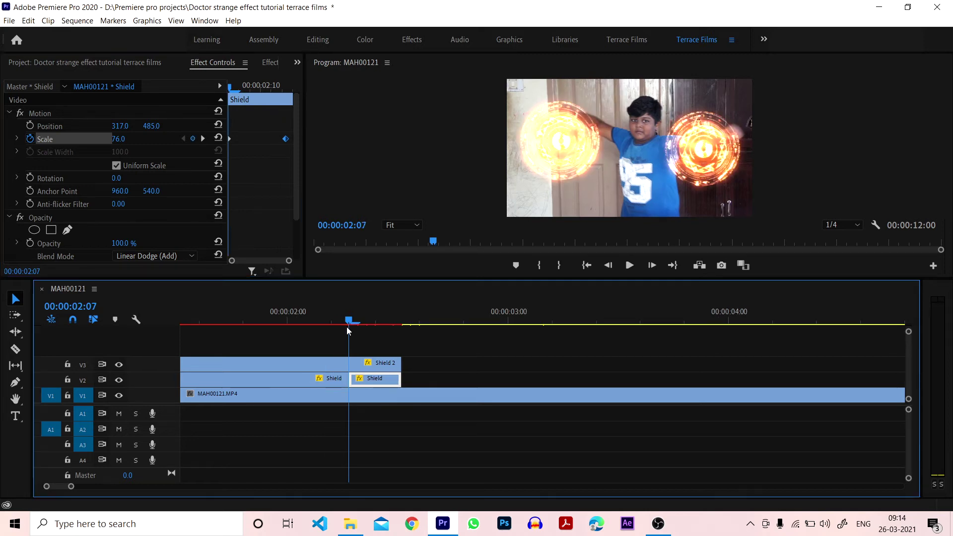
{"action": "key", "text": "c"}
{"action": "left_click", "coordinate": [350, 362]}
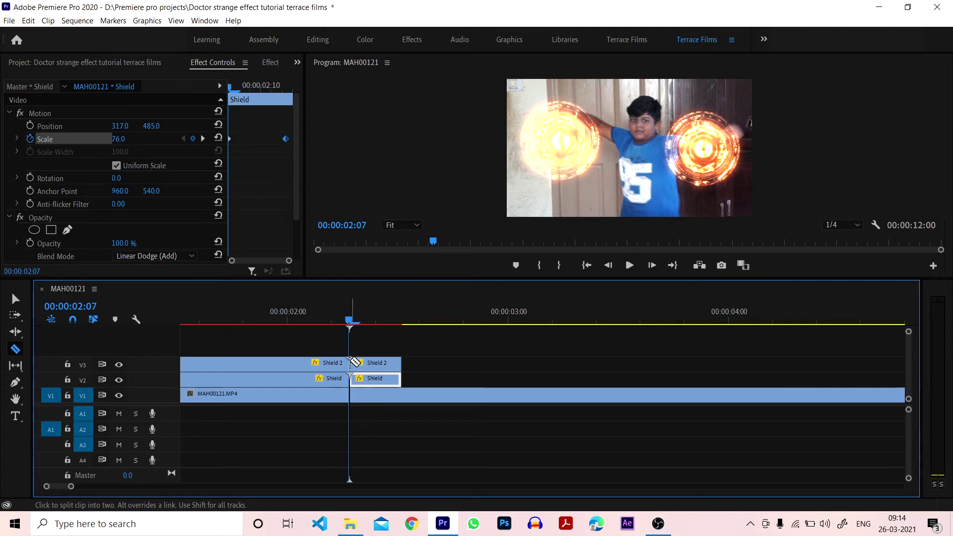
Remove only the Motion attributes from the right Shield 2 piece
{"action": "key", "text": "v"}
{"action": "left_click", "coordinate": [362, 363]}
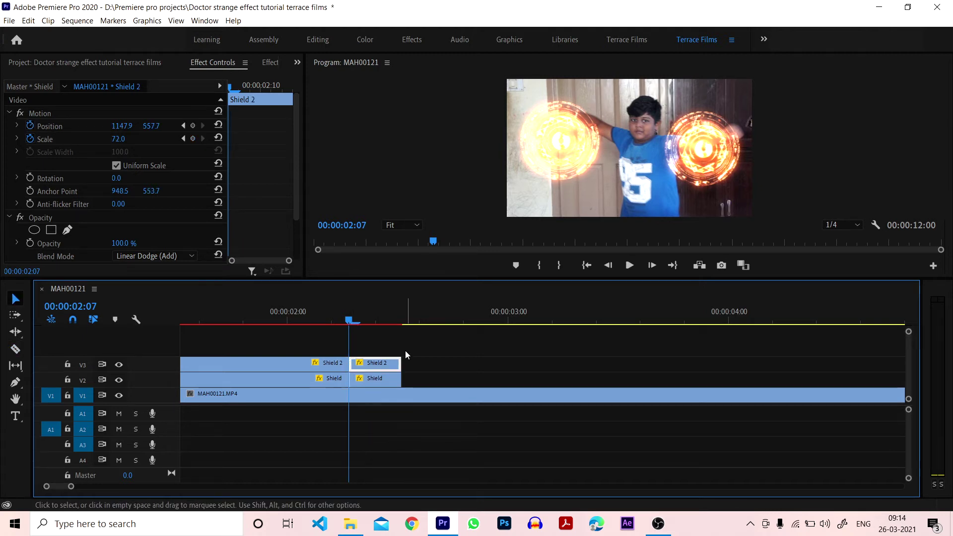
{"action": "right_click", "coordinate": [375, 371]}
{"action": "left_click", "coordinate": [426, 47]}
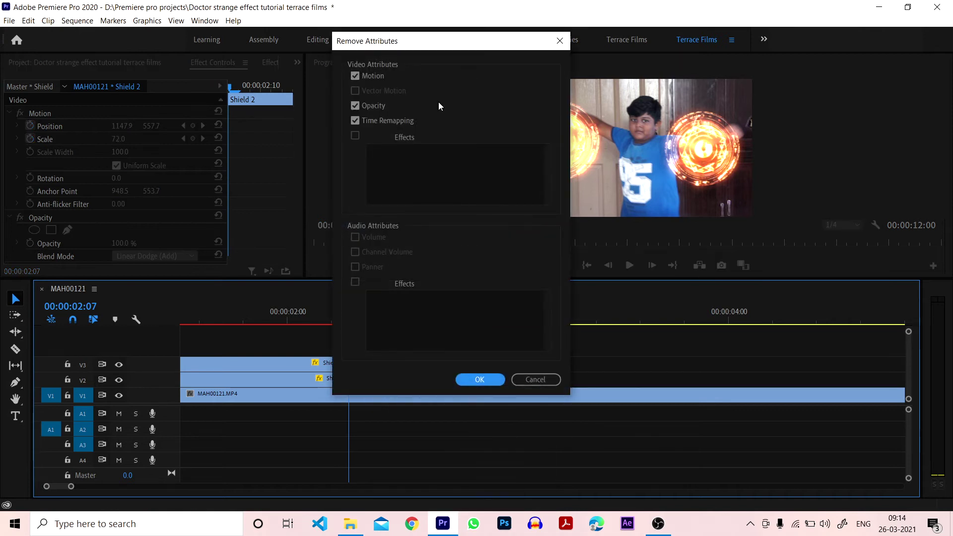
{"action": "left_click", "coordinate": [355, 106]}
{"action": "left_click", "coordinate": [356, 121]}
{"action": "left_click", "coordinate": [481, 380]}
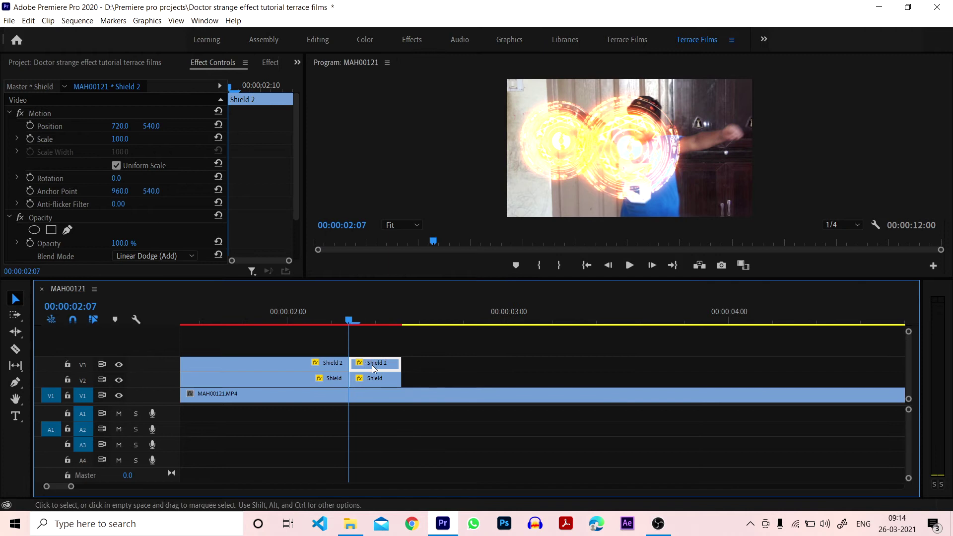
Place the shield at position 1111, 536 with scale 81 and set a Scale keyframe at 02:07
{"action": "left_click_drag", "start_coordinate": [119, 126], "coordinate": [194, 125]}
{"action": "left_click_drag", "start_coordinate": [119, 125], "coordinate": [209, 125]}
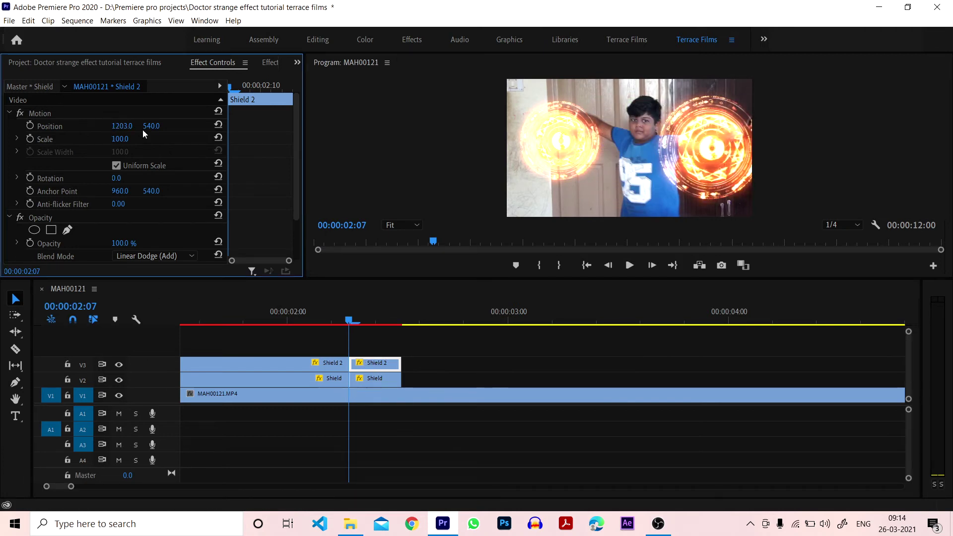
{"action": "mouse_move", "coordinate": [151, 126]}
{"action": "left_mouse_down"}
{"action": "mouse_move", "coordinate": [120, 139]}
{"action": "mouse_move", "coordinate": [97, 125]}
{"action": "mouse_move", "coordinate": [125, 125]}
{"action": "left_mouse_up"}
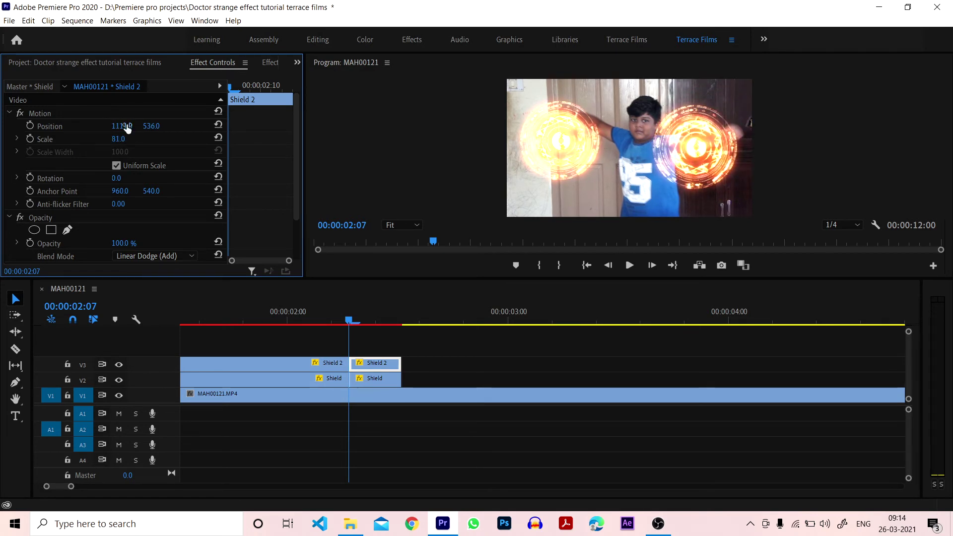
{"action": "left_click", "coordinate": [31, 139]}
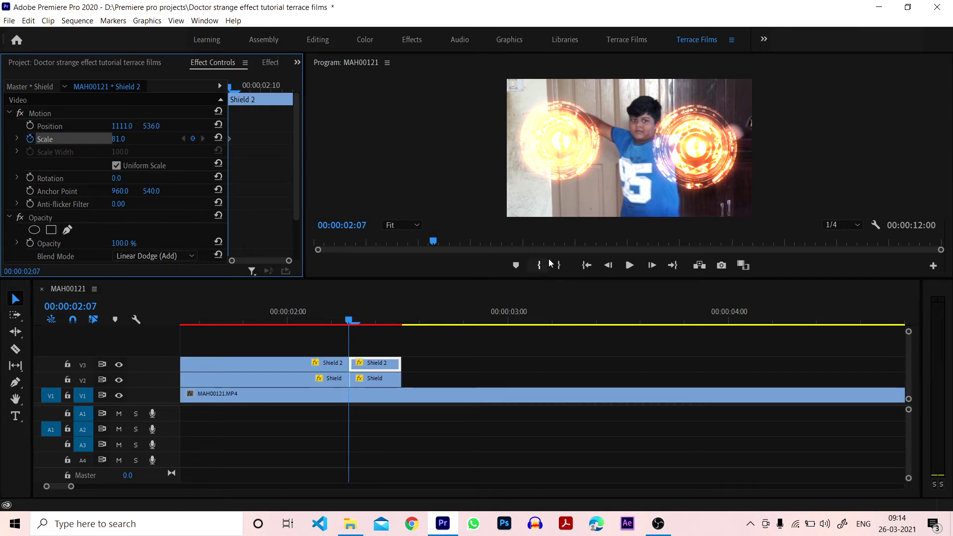
Step a couple of frames past 02:07 and set the right shield's Scale to 0
{"action": "left_click", "coordinate": [348, 323]}
{"action": "left_click_drag", "start_coordinate": [347, 323], "coordinate": [380, 328]}
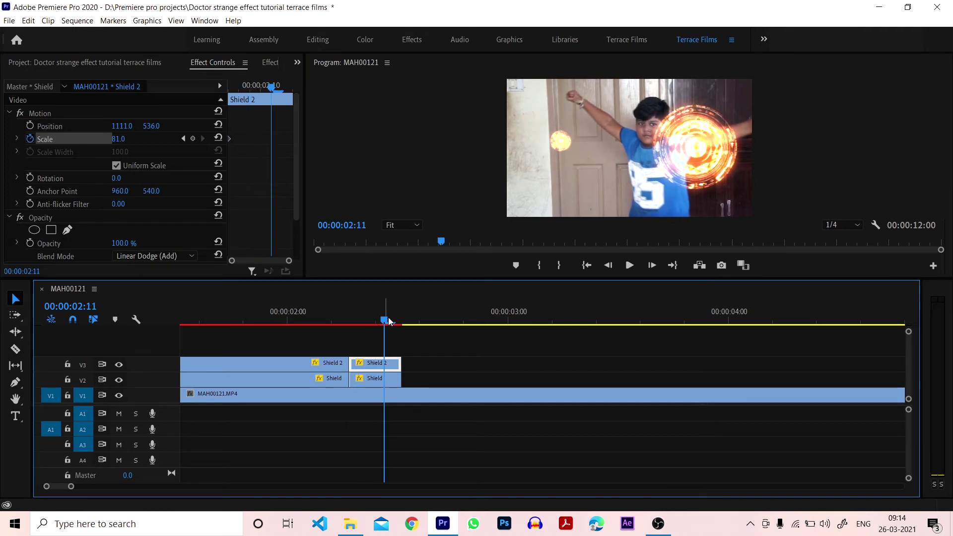
{"action": "key", "text": "Right"}
{"action": "left_click_drag", "start_coordinate": [118, 138], "coordinate": [74, 139]}
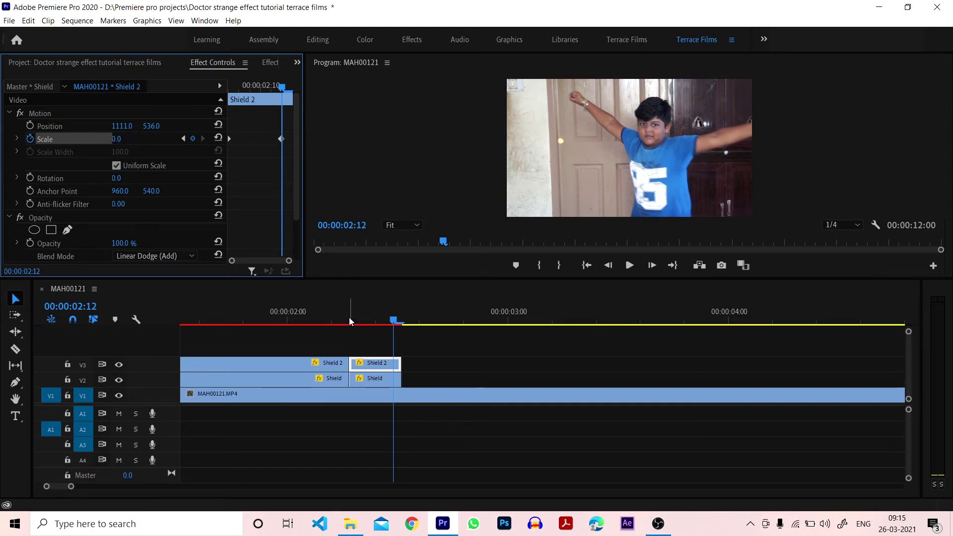
Play back from 01:16 to check the shield shrinking, then return to 02:00
{"action": "left_click_drag", "start_coordinate": [443, 242], "coordinate": [399, 242]}
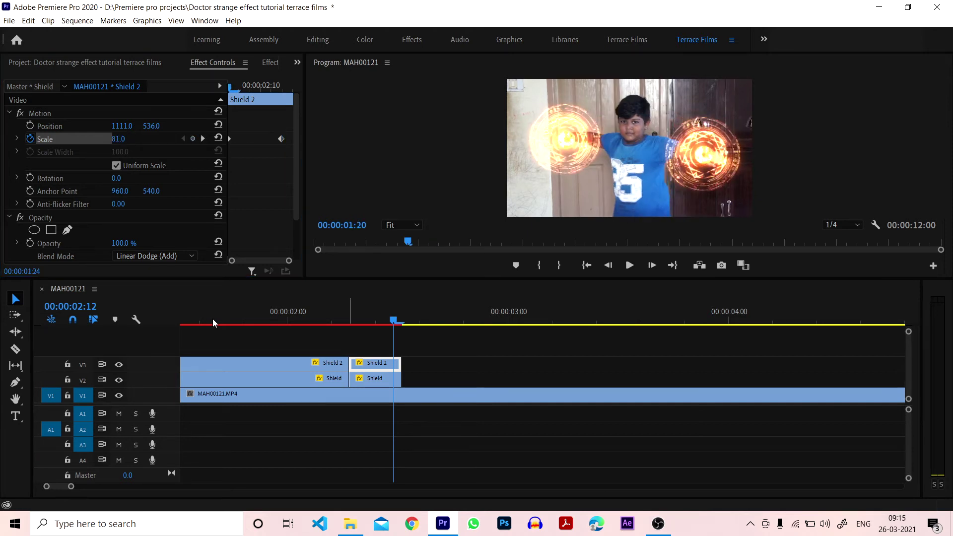
{"action": "left_click", "coordinate": [631, 266]}
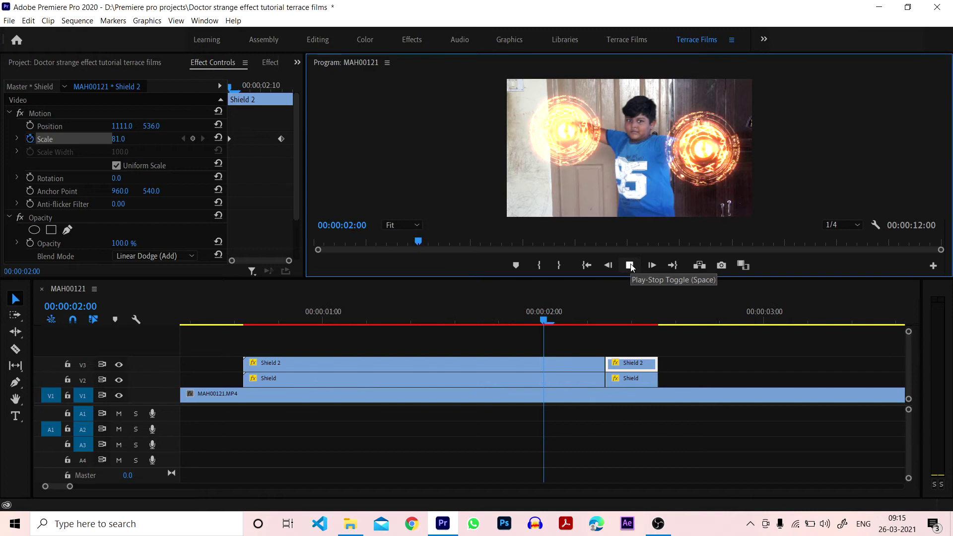
{"action": "left_click", "coordinate": [273, 341]}
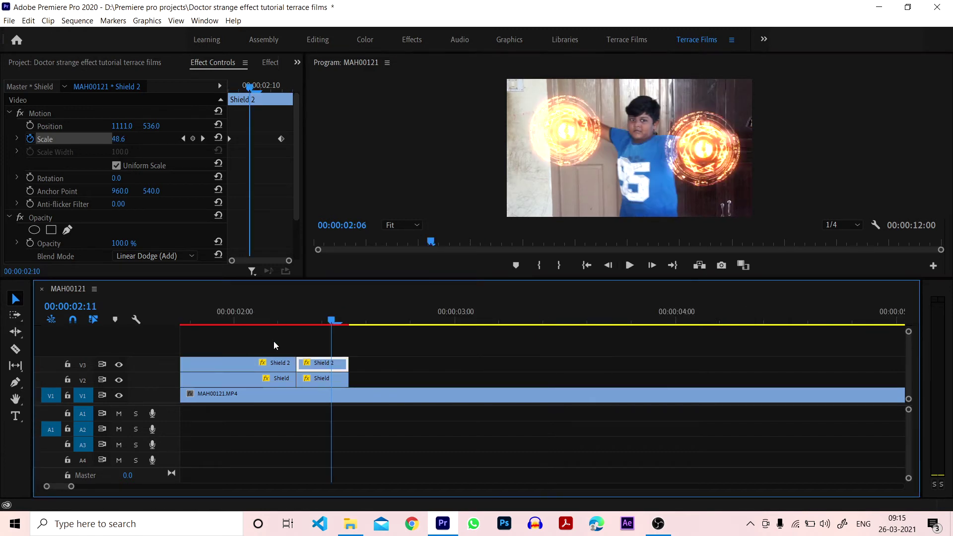
{"action": "left_click_drag", "start_coordinate": [273, 342], "coordinate": [273, 337]}
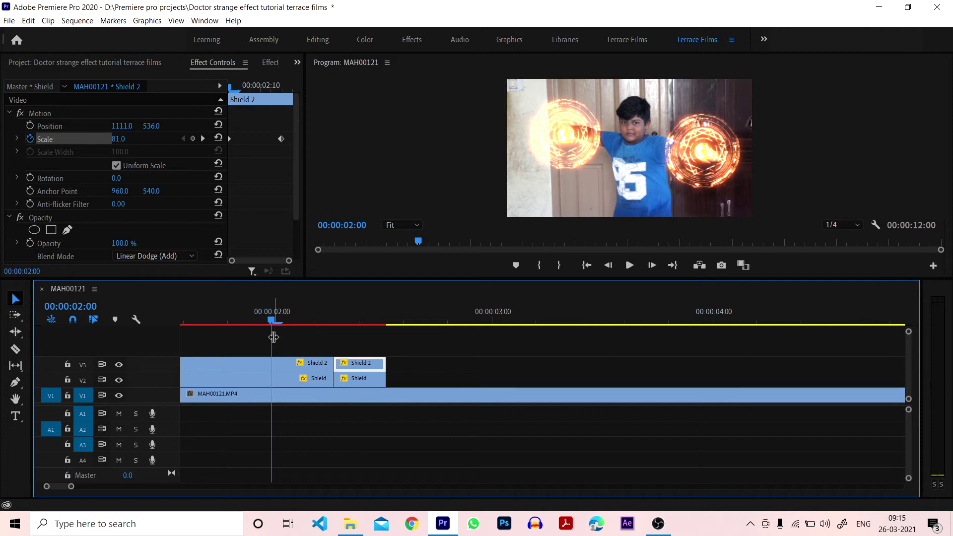
{"action": "mouse_move", "coordinate": [274, 337]}
{"action": "left_mouse_down"}
{"action": "mouse_move", "coordinate": [2, 332]}
{"action": "mouse_move", "coordinate": [40, 67]}
{"action": "left_mouse_up"}
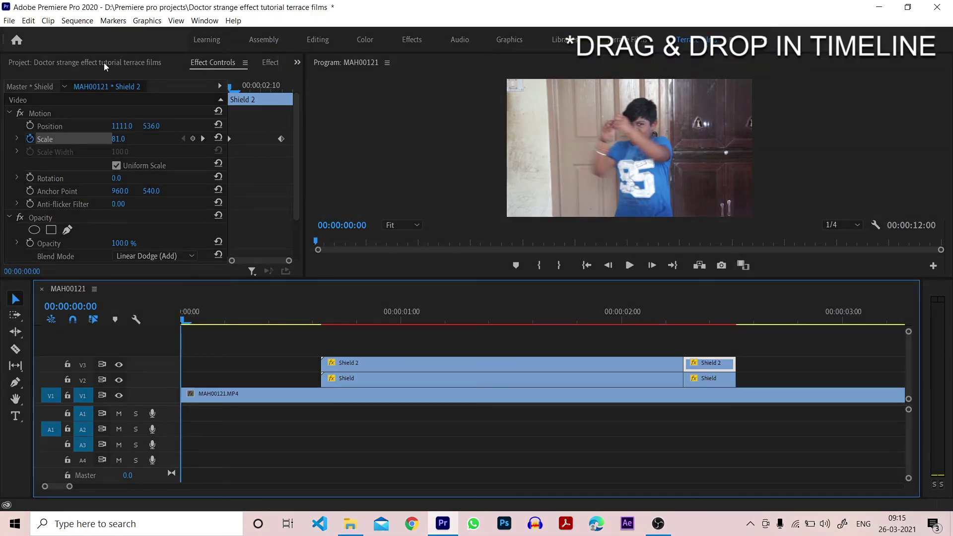
Drop movement.mp4 onto V4 starting at 00:00:00:16, where the shields begin
{"action": "left_click", "coordinate": [103, 63]}
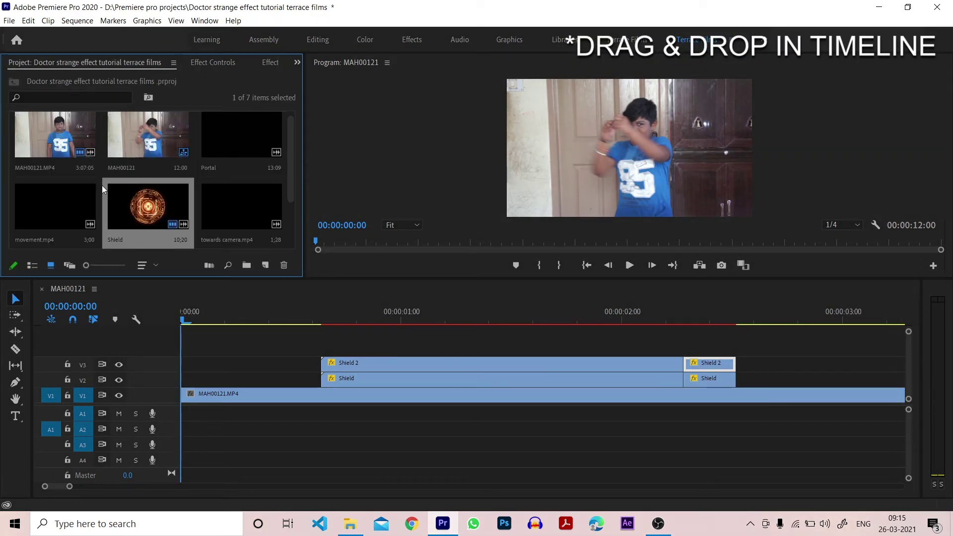
{"action": "right_click", "coordinate": [61, 208]}
{"action": "key", "text": "Escape"}
{"action": "left_click", "coordinate": [277, 320]}
{"action": "left_click_drag", "start_coordinate": [283, 321], "coordinate": [302, 315]}
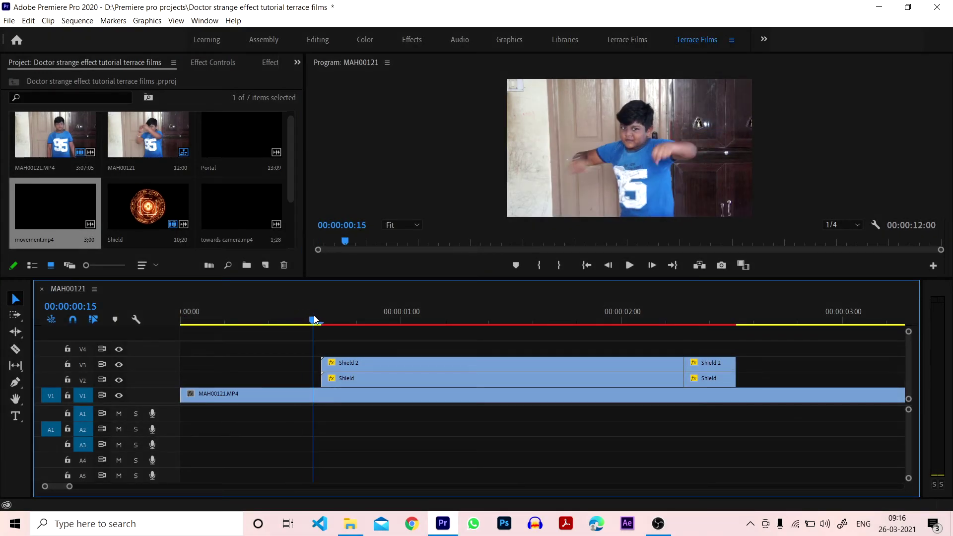
{"action": "left_click_drag", "start_coordinate": [303, 314], "coordinate": [343, 326]}
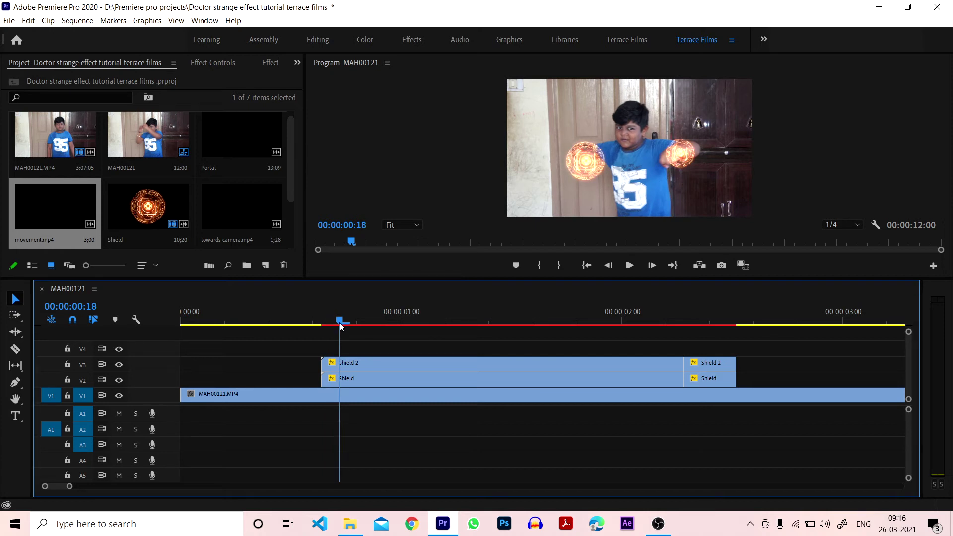
{"action": "left_click_drag", "start_coordinate": [341, 326], "coordinate": [322, 323]}
{"action": "left_click_drag", "start_coordinate": [67, 219], "coordinate": [326, 355]}
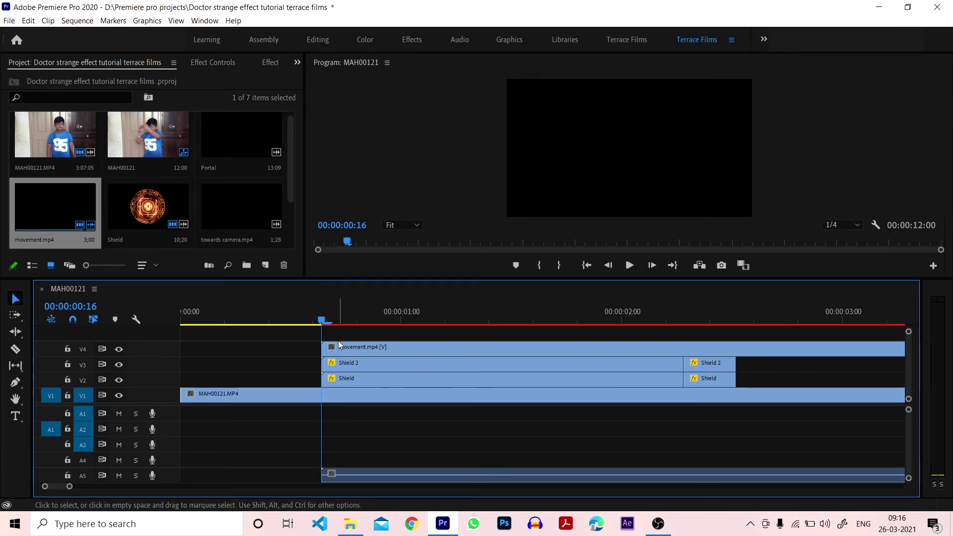
{"action": "right_click", "coordinate": [359, 350]}
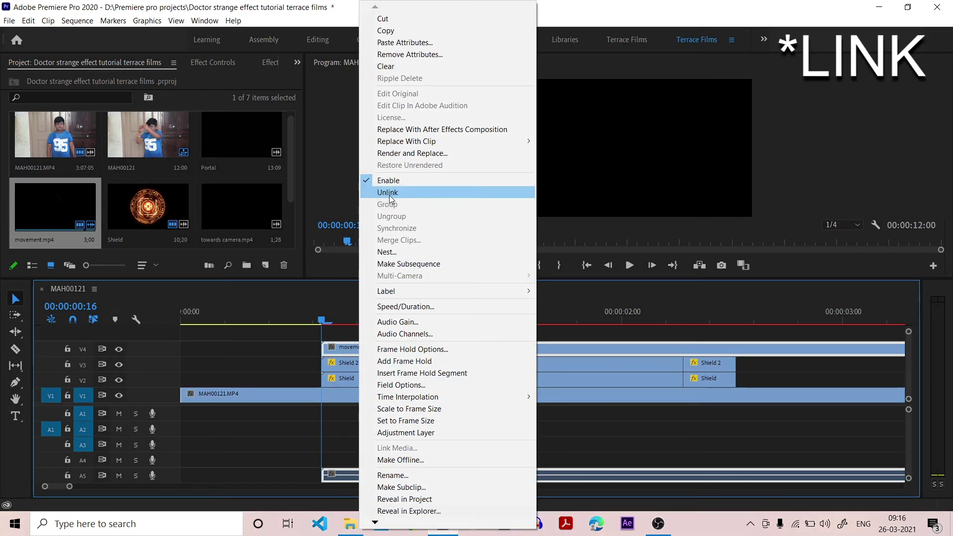
Unlink movement.mp4 and delete its audio from A5
{"action": "left_click", "coordinate": [388, 192]}
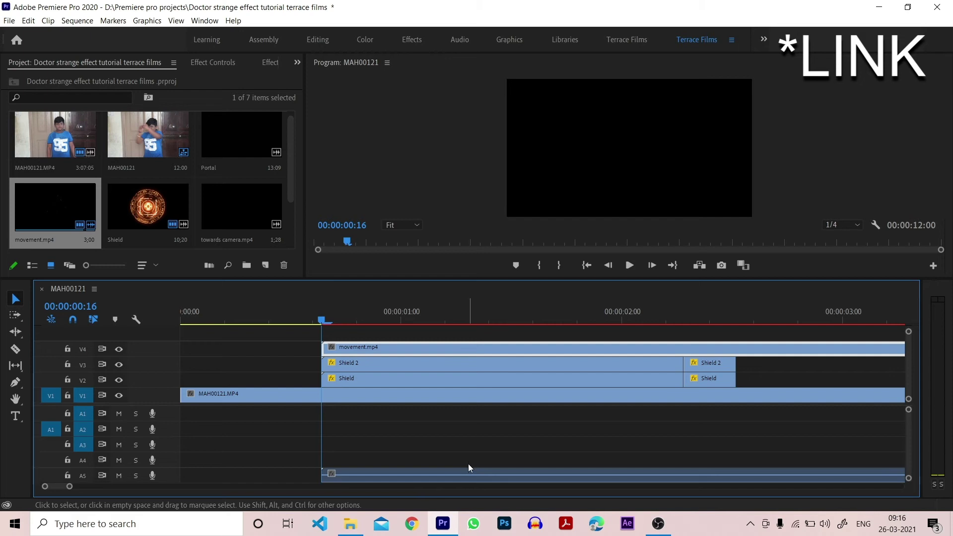
{"action": "left_click", "coordinate": [468, 471]}
{"action": "key", "text": "Delete"}
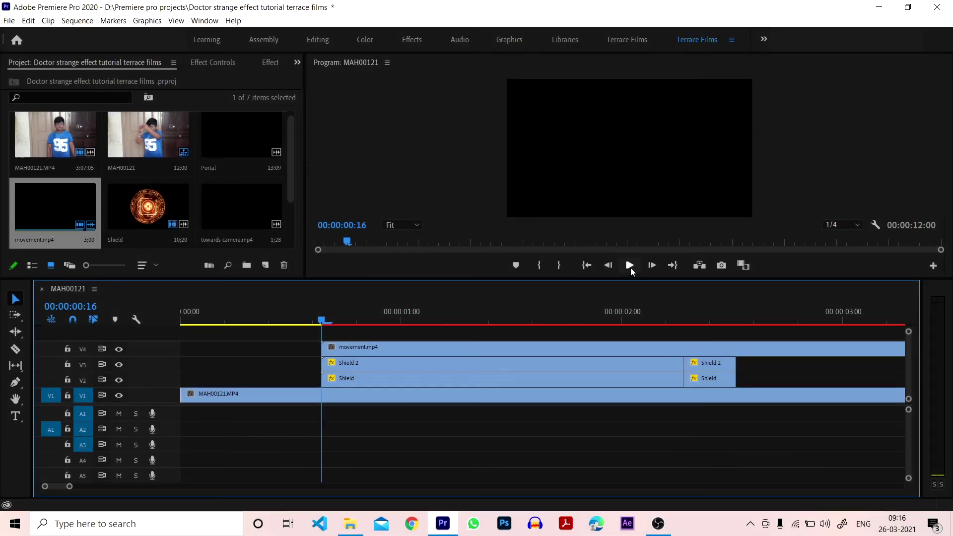
Preview the particles, then select the movement.mp4 clip on V4 to show its effect settings
{"action": "left_click", "coordinate": [629, 266]}
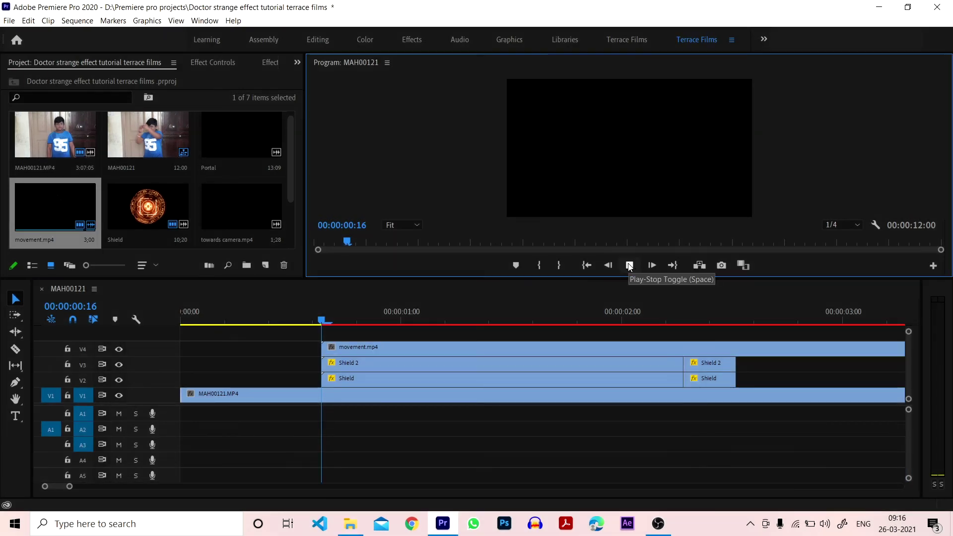
{"action": "left_click", "coordinate": [629, 265]}
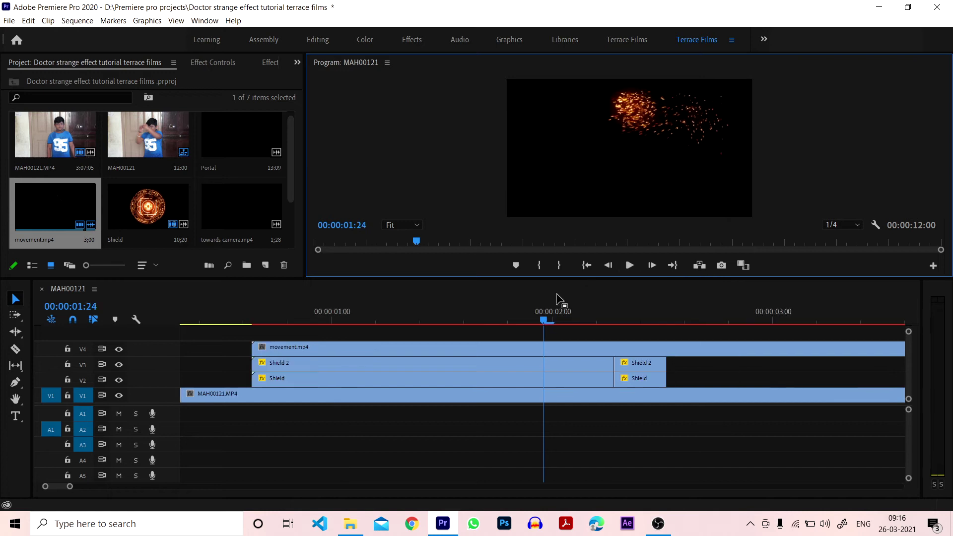
{"action": "left_click_drag", "start_coordinate": [544, 320], "coordinate": [250, 322]}
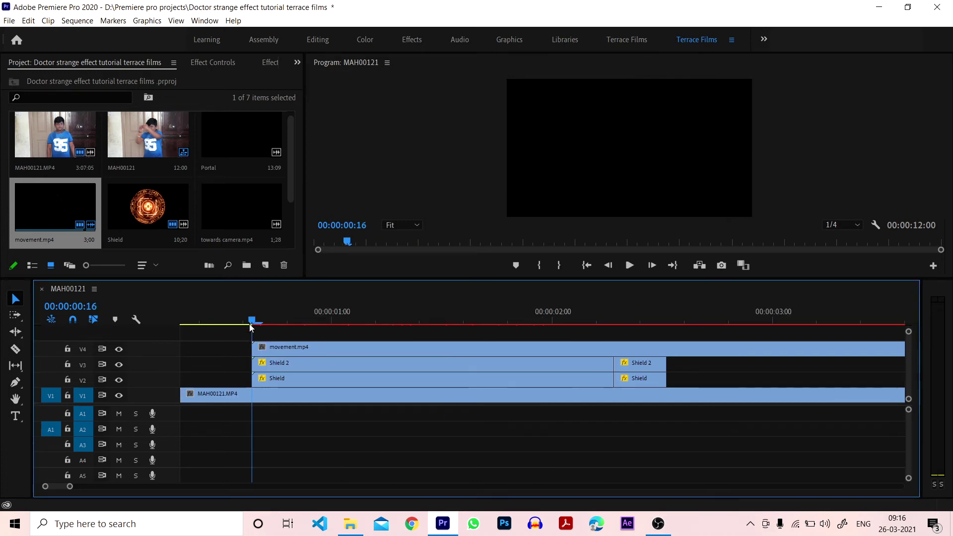
{"action": "left_click", "coordinate": [302, 347]}
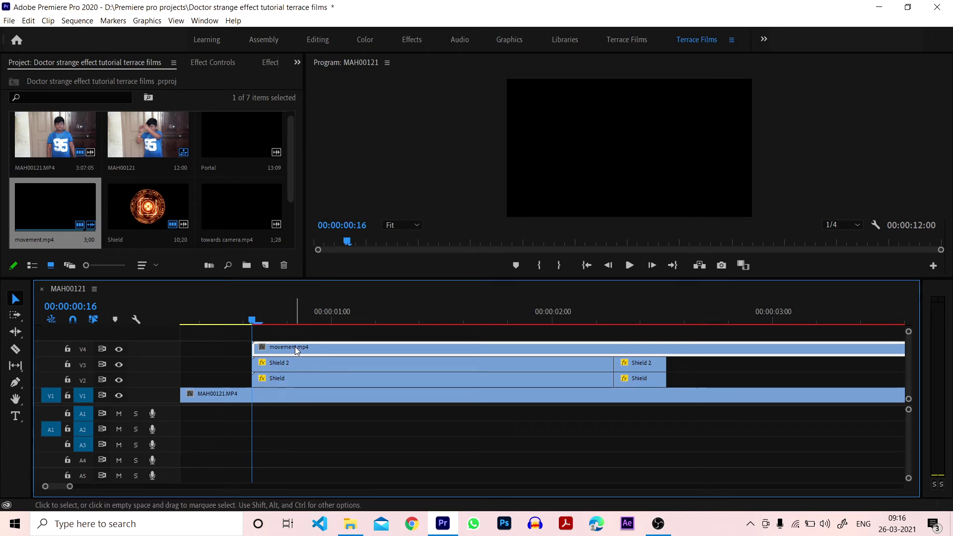
{"action": "mouse_move", "coordinate": [299, 346]}
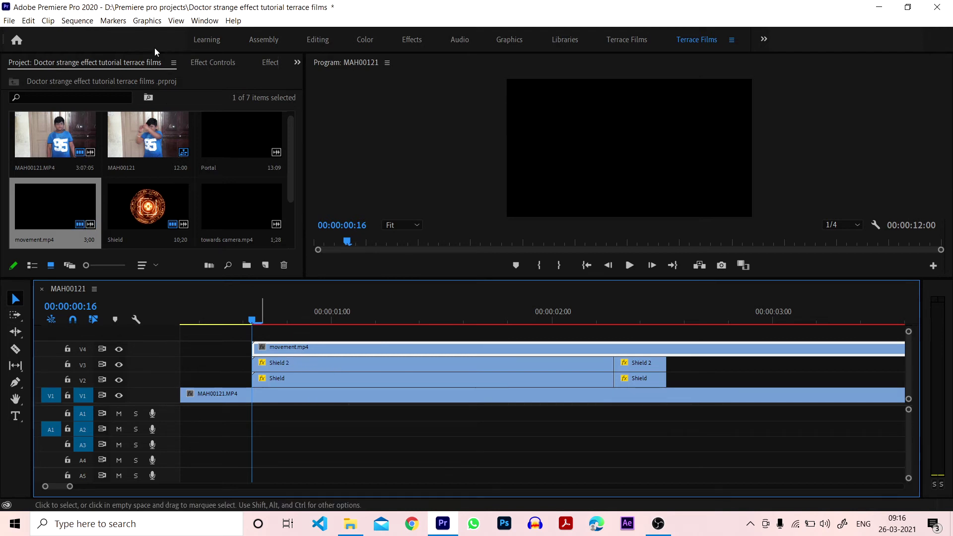
{"action": "left_click", "coordinate": [213, 61]}
Set movement.mp4's Opacity blend mode to Linear Dodge (Add) and scrub ahead to check the glow
{"action": "scroll", "coordinate": [58, 207], "scroll_direction": "down", "scroll_amount": 1}
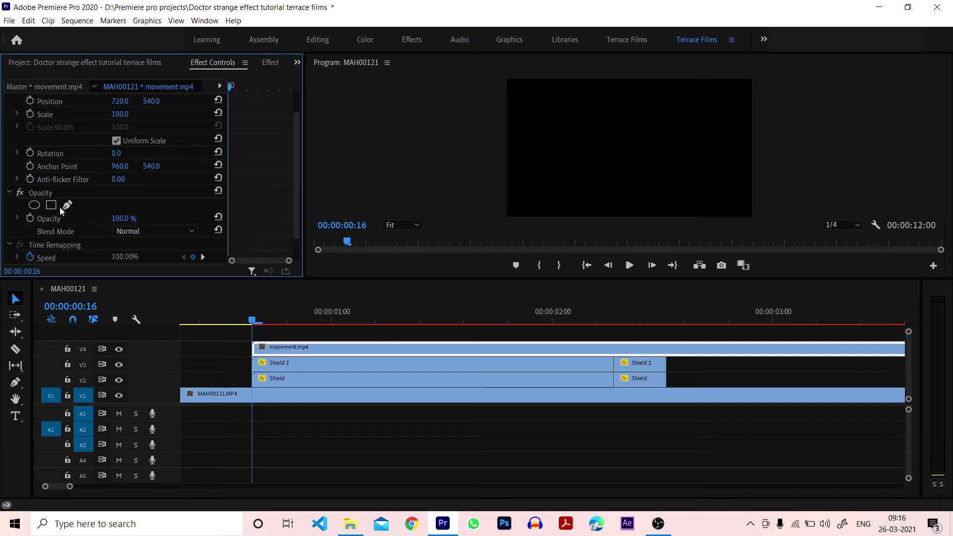
{"action": "left_click", "coordinate": [154, 232]}
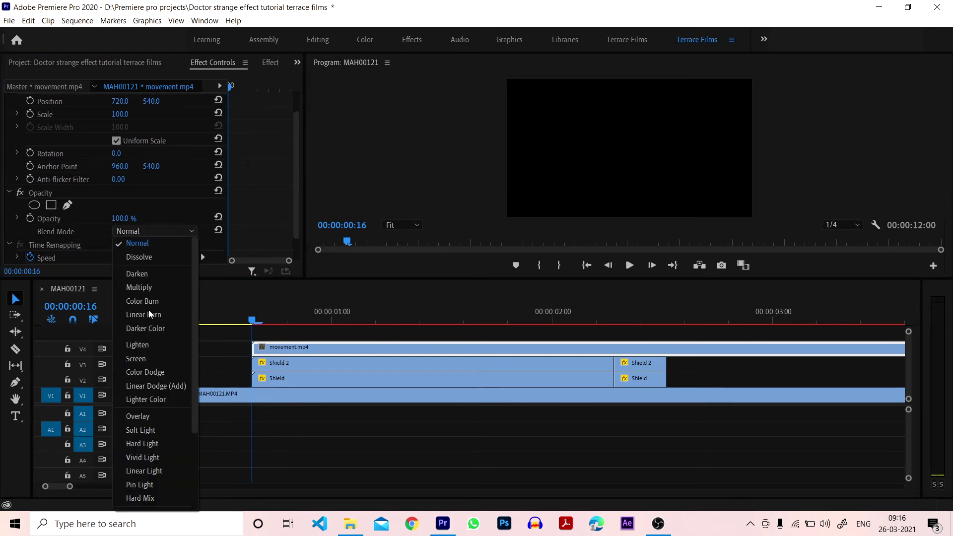
{"action": "left_click", "coordinate": [171, 385]}
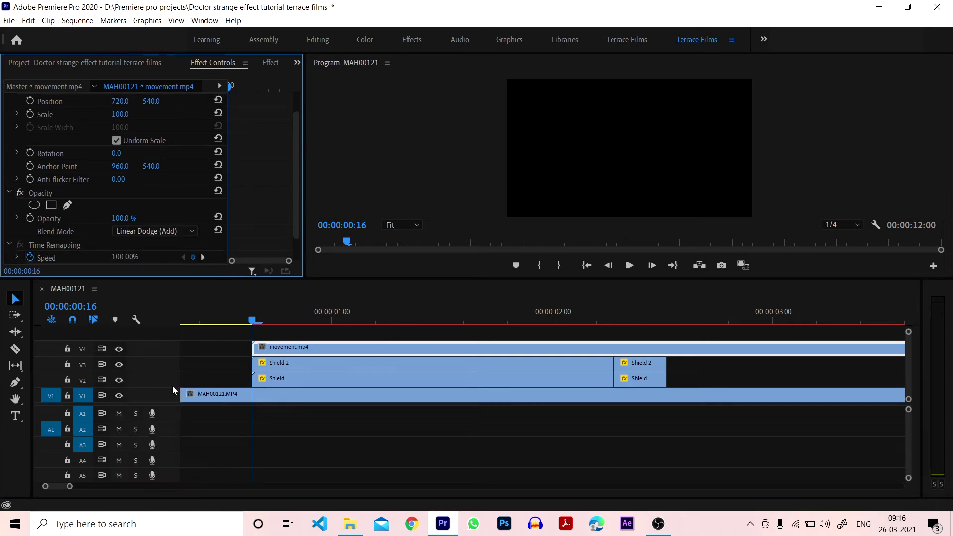
{"action": "left_click", "coordinate": [261, 323]}
{"action": "mouse_move", "coordinate": [260, 323]}
{"action": "left_mouse_down"}
{"action": "mouse_move", "coordinate": [474, 320]}
{"action": "mouse_move", "coordinate": [340, 321]}
{"action": "left_mouse_up"}
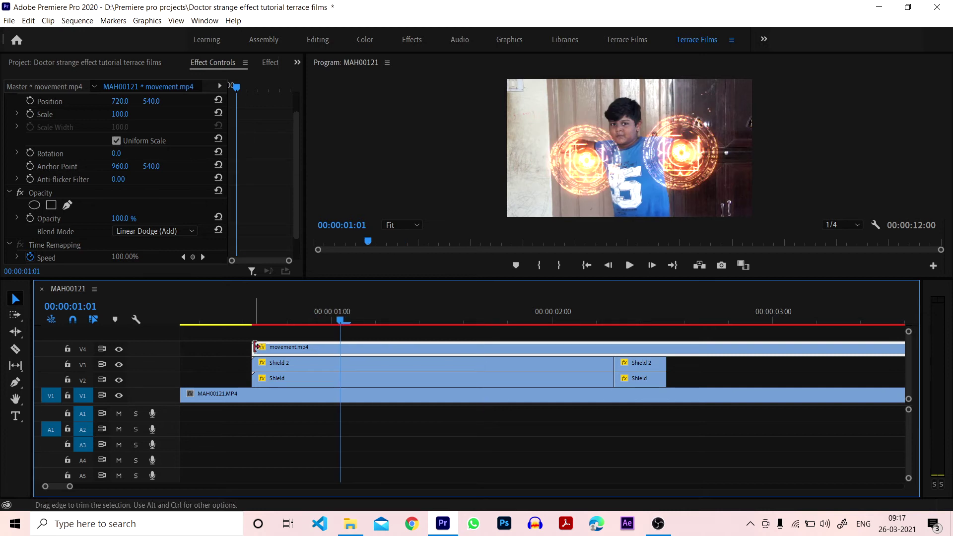
Trim the opening frames off movement.mp4 while keeping its start at 00:00:00:16
{"action": "left_click_drag", "start_coordinate": [256, 347], "coordinate": [341, 346]}
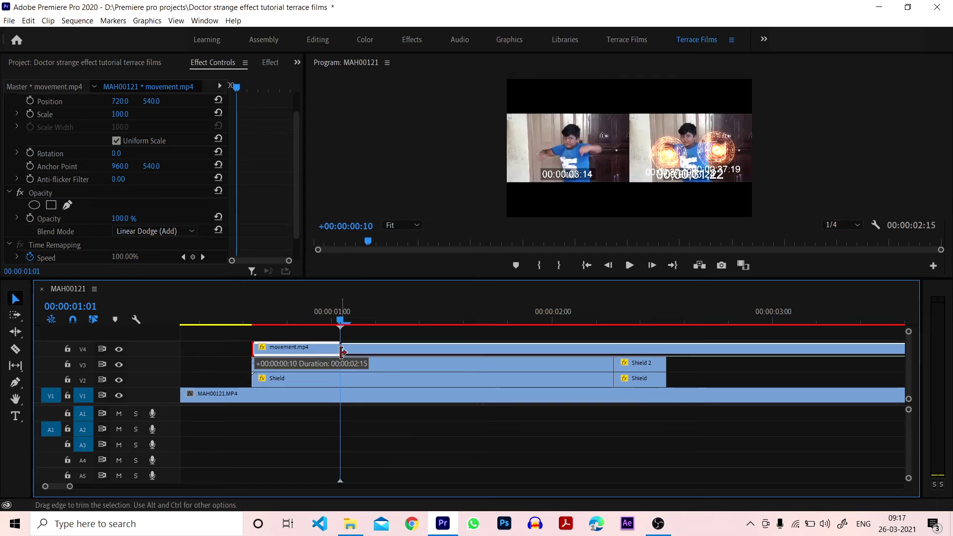
{"action": "mouse_move", "coordinate": [370, 350]}
{"action": "left_mouse_down"}
{"action": "mouse_move", "coordinate": [281, 355]}
{"action": "mouse_move", "coordinate": [272, 314]}
{"action": "mouse_move", "coordinate": [216, 314]}
{"action": "left_mouse_up"}
{"action": "right_click", "coordinate": [284, 347]}
{"action": "left_click", "coordinate": [388, 342]}
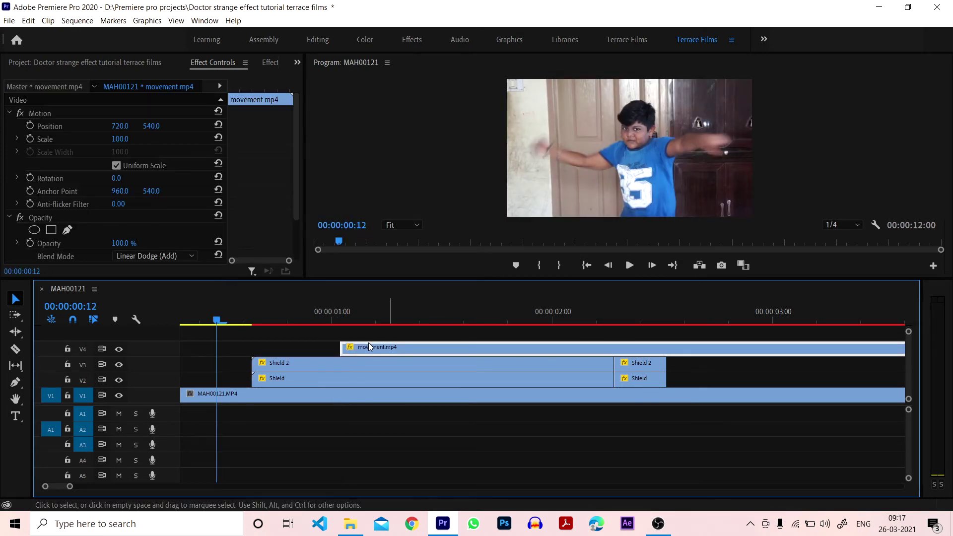
{"action": "double_click", "coordinate": [368, 346]}
{"action": "left_click_drag", "start_coordinate": [341, 350], "coordinate": [252, 355]}
Play back the trimmed particles from the clip's start
{"action": "key", "text": "Down"}
{"action": "left_click", "coordinate": [729, 265]}
{"action": "left_click", "coordinate": [534, 318]}
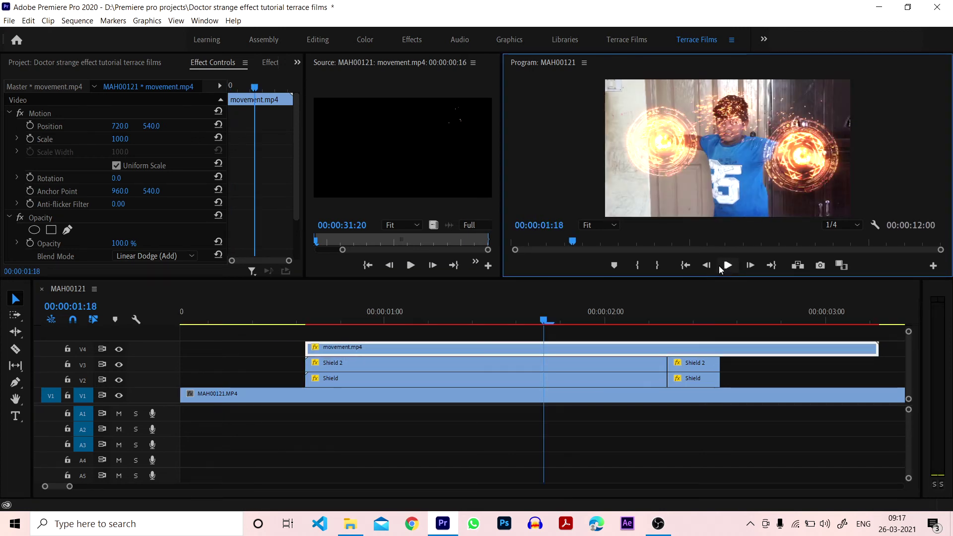
Move the particles to Position 576, 957 so they meet the shields
{"action": "key", "text": "Up"}
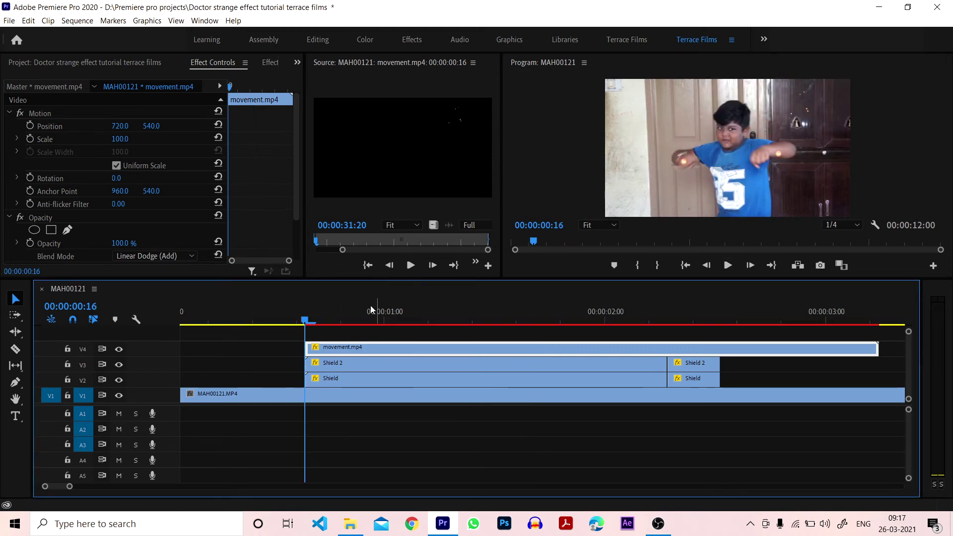
{"action": "left_click", "coordinate": [750, 265]}
{"action": "left_click", "coordinate": [751, 266]}
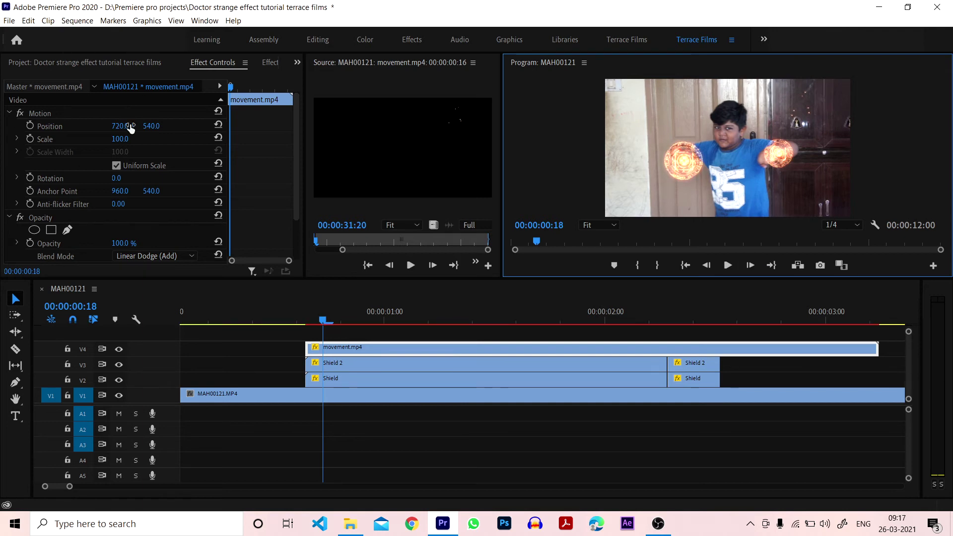
{"action": "mouse_move", "coordinate": [148, 130]}
{"action": "left_mouse_down"}
{"action": "mouse_move", "coordinate": [197, 130]}
{"action": "mouse_move", "coordinate": [119, 126]}
{"action": "left_mouse_up"}
Check nearby frames, trim the particle clip to end at 00:00:03:04, and duplicate it upward
{"action": "left_click", "coordinate": [323, 316]}
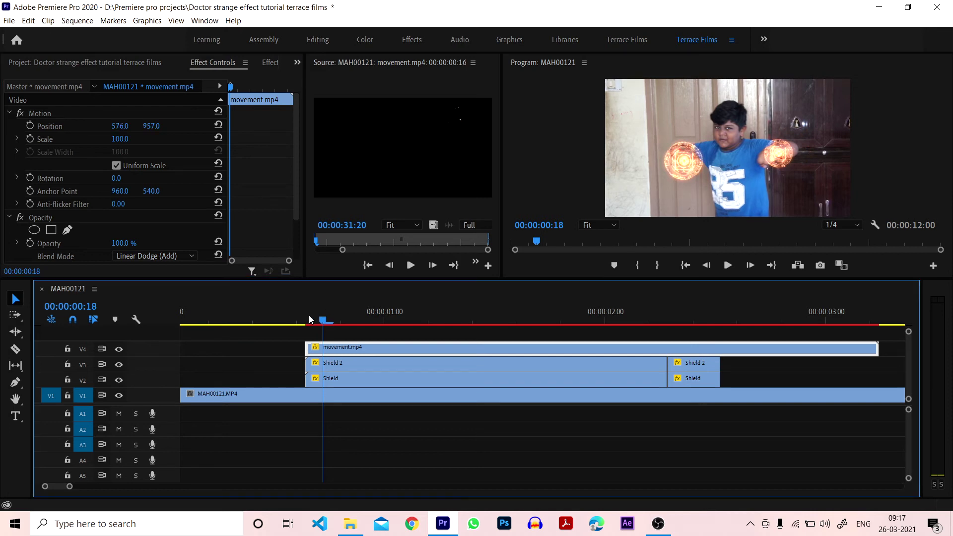
{"action": "key", "text": "Left"}
{"action": "key", "text": "Left"}
{"action": "key", "text": "Left"}
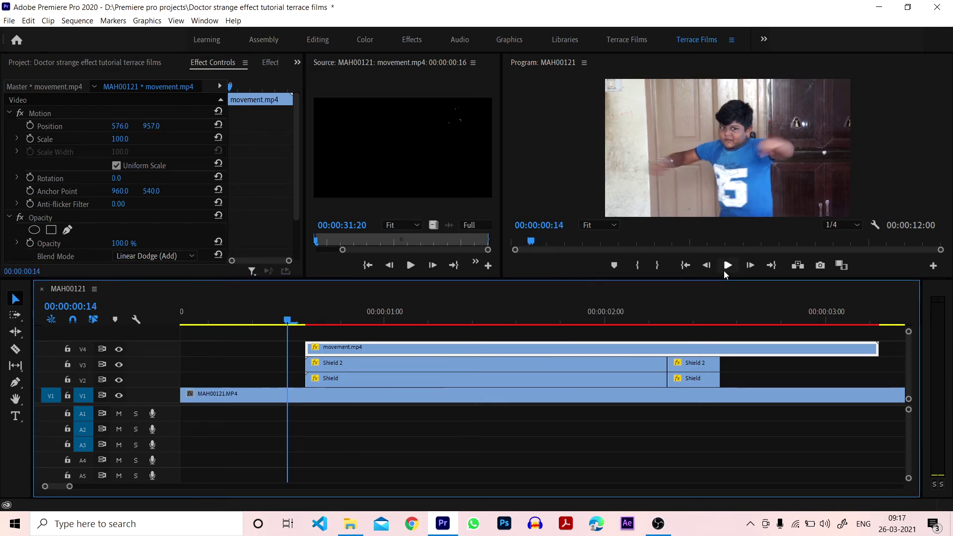
{"action": "left_click", "coordinate": [544, 309]}
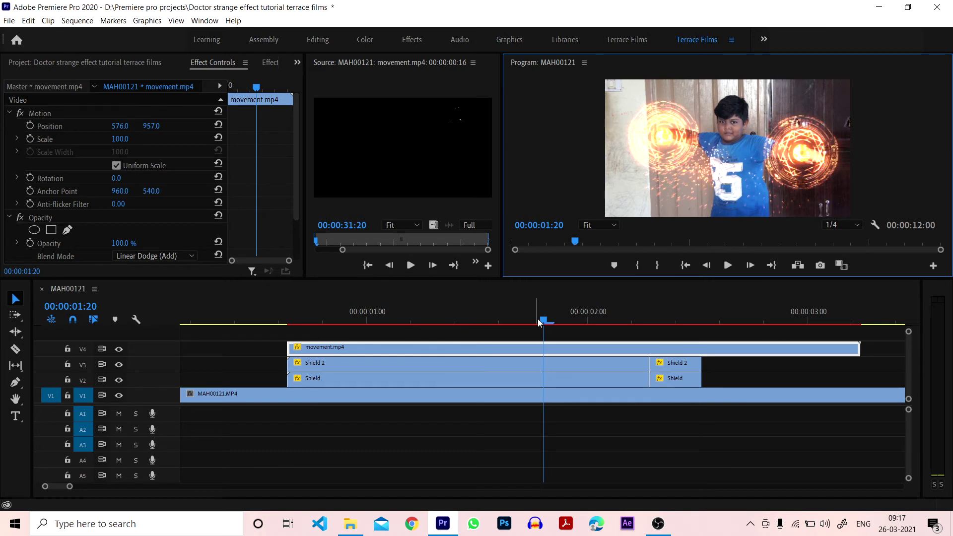
{"action": "left_click", "coordinate": [297, 320]}
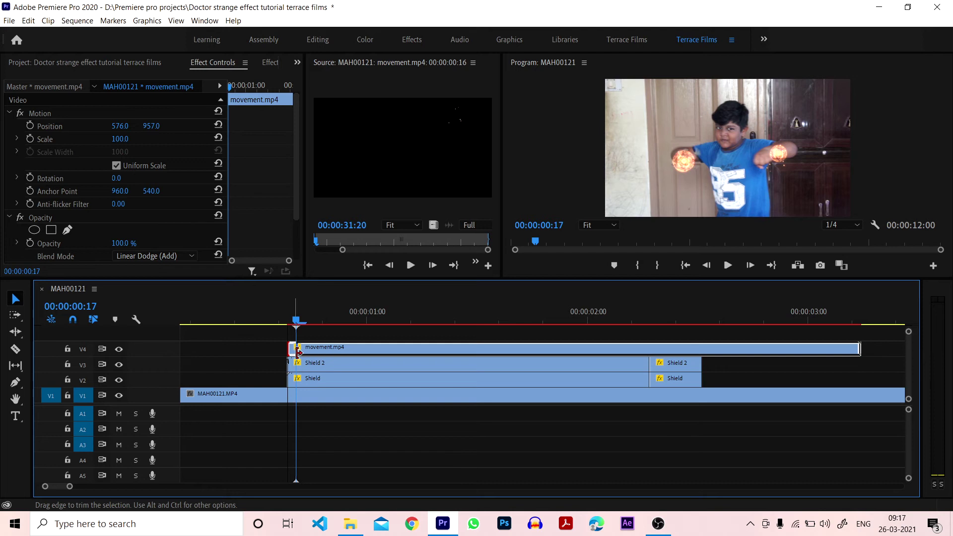
{"action": "left_click_drag", "start_coordinate": [297, 351], "coordinate": [306, 351]}
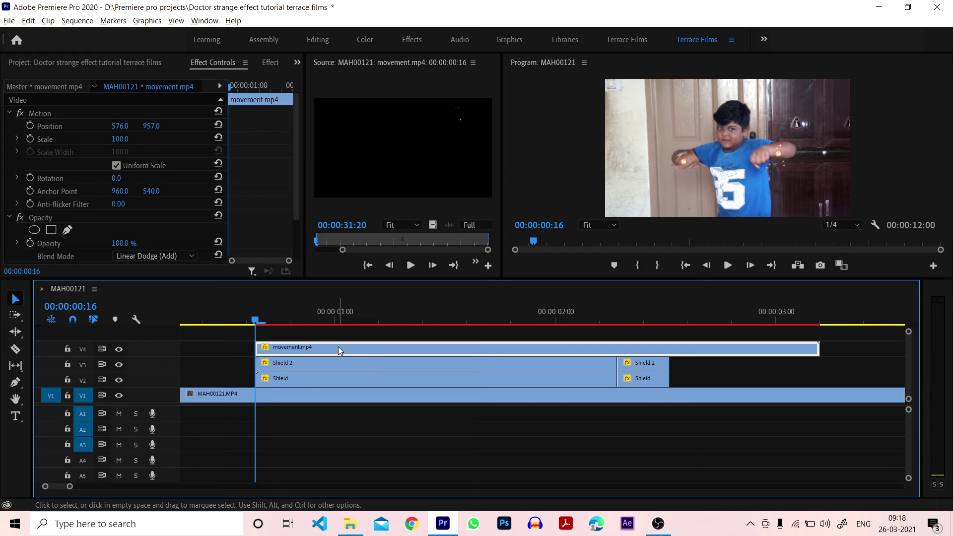
{"action": "left_click_drag", "start_coordinate": [338, 347], "coordinate": [338, 342]}
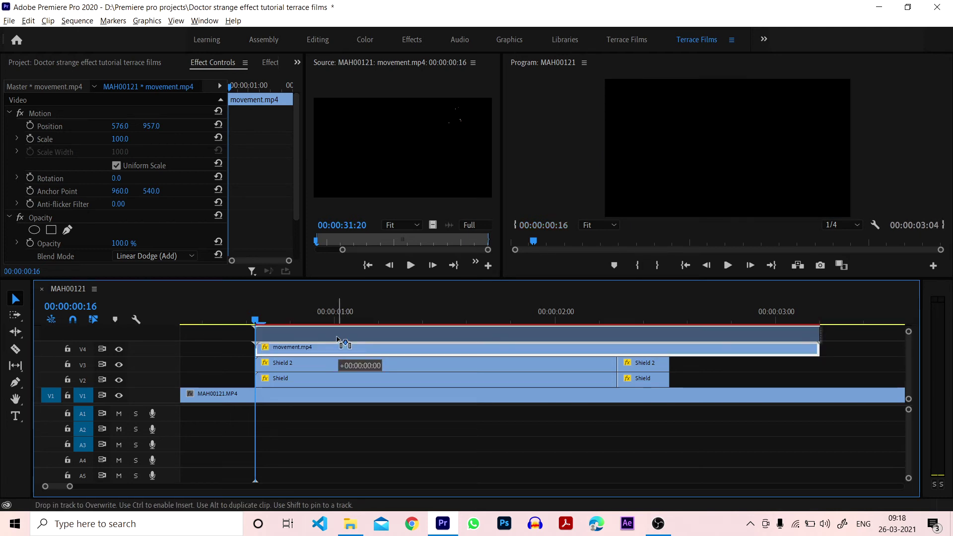
Drop the particle copy on V5 and rename it Particles 2
{"action": "left_click_drag", "start_coordinate": [339, 342], "coordinate": [337, 337]}
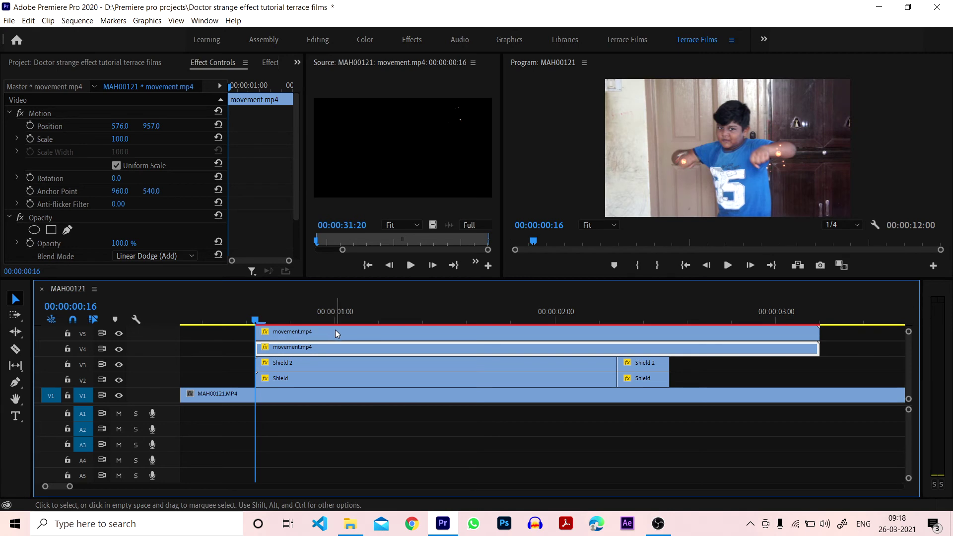
{"action": "left_click", "coordinate": [335, 331]}
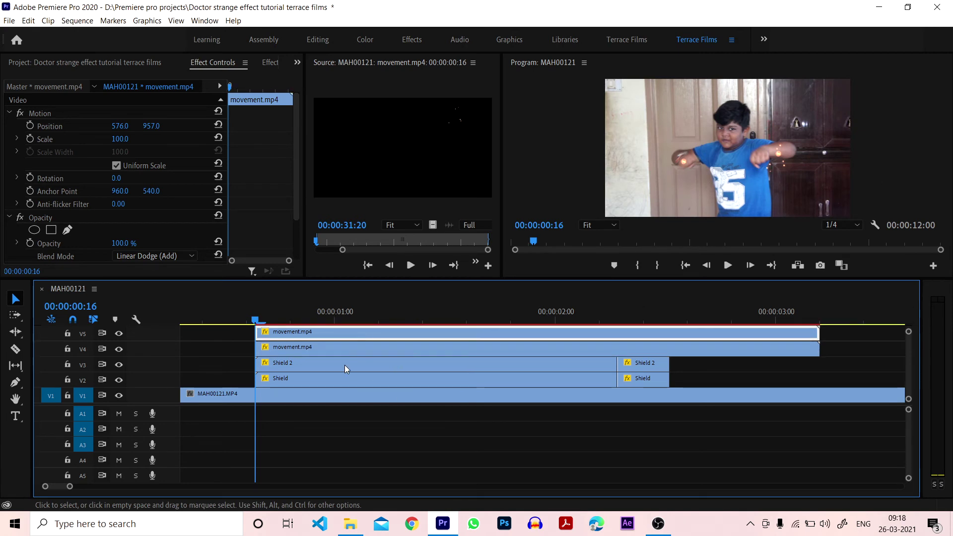
{"action": "right_click", "coordinate": [293, 329]}
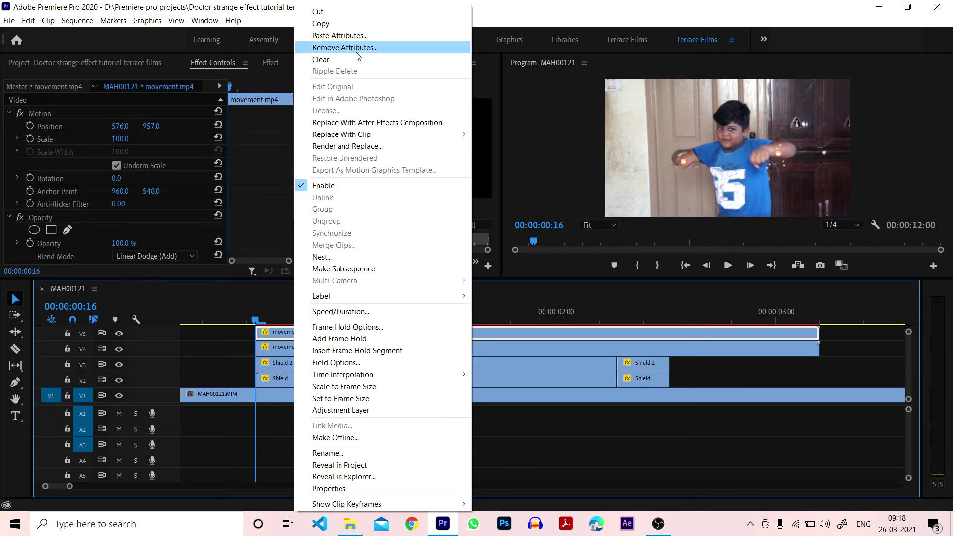
{"action": "left_click", "coordinate": [328, 453]}
{"action": "type", "text": "Particl"}
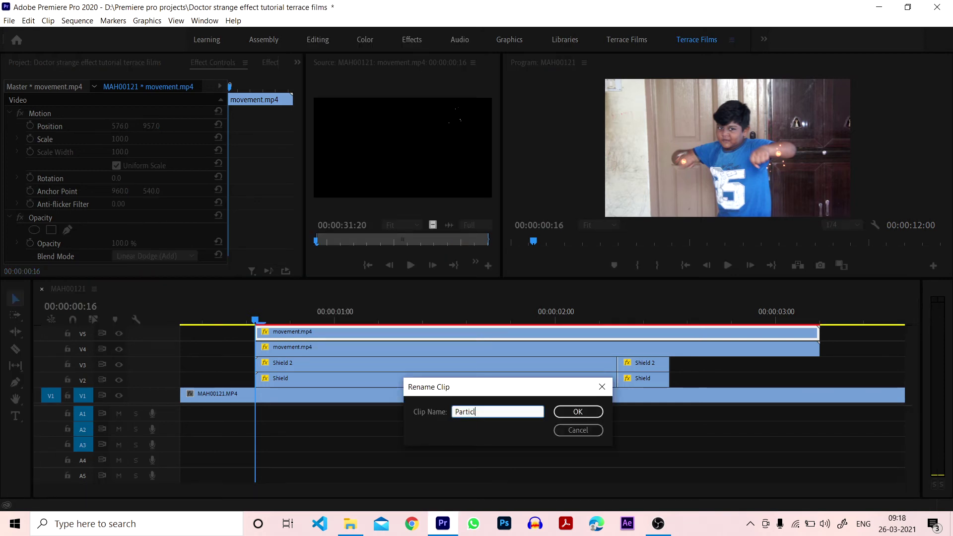
{"action": "type", "text": "es 2"}
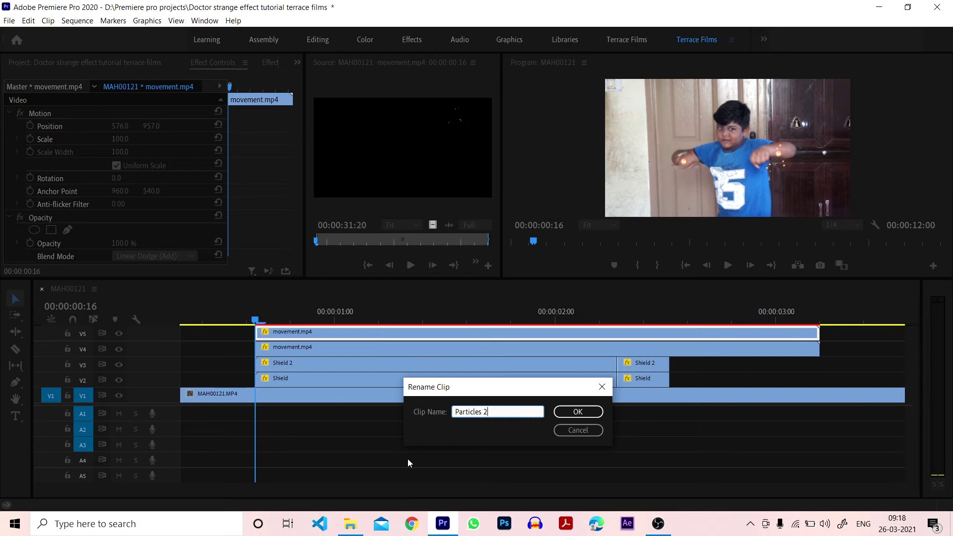
{"action": "left_click", "coordinate": [571, 412]}
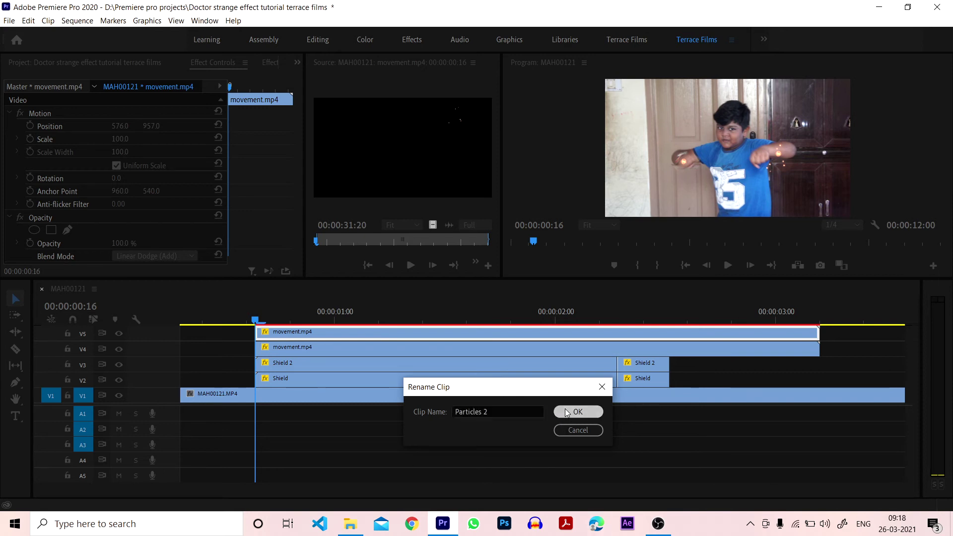
Rename the movement.mp4 clip on V4 to Particles
{"action": "right_click", "coordinate": [394, 339]}
{"action": "left_click", "coordinate": [368, 344]}
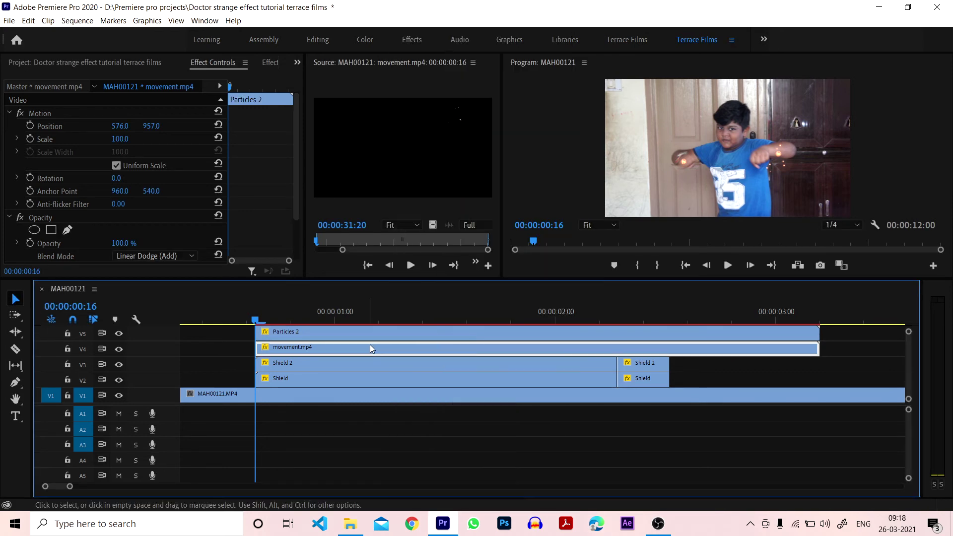
{"action": "right_click", "coordinate": [370, 346]}
{"action": "left_click", "coordinate": [421, 453]}
{"action": "type", "text": "Particles"}
{"action": "left_click", "coordinate": [582, 417]}
{"action": "left_click", "coordinate": [357, 331]}
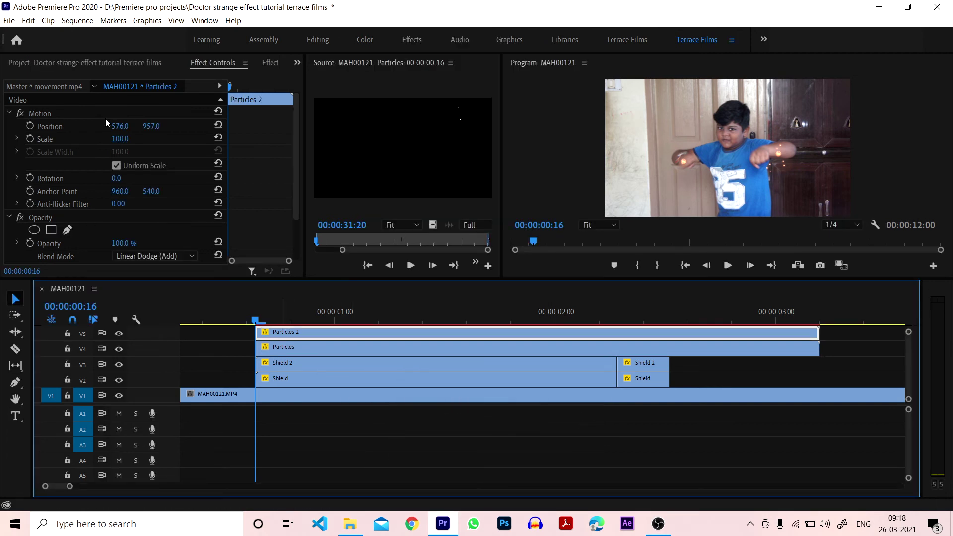
Shift Particles 2's Position X far left to 15
{"action": "left_click", "coordinate": [214, 63]}
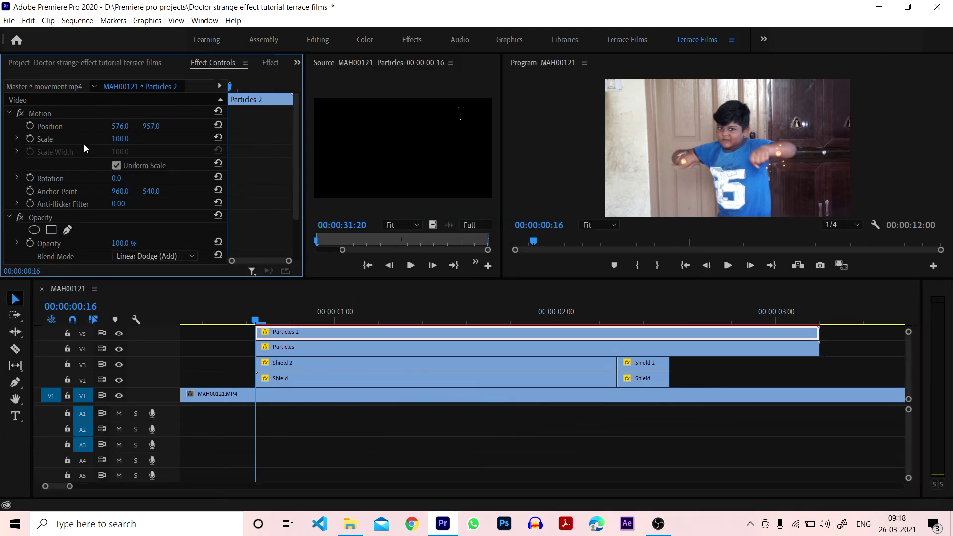
{"action": "left_click", "coordinate": [120, 125]}
{"action": "type", "text": "489"}
{"action": "key", "text": "Return"}
{"action": "left_click_drag", "start_coordinate": [120, 126], "coordinate": [15, 125]}
{"action": "left_click_drag", "start_coordinate": [119, 125], "coordinate": [115, 125]}
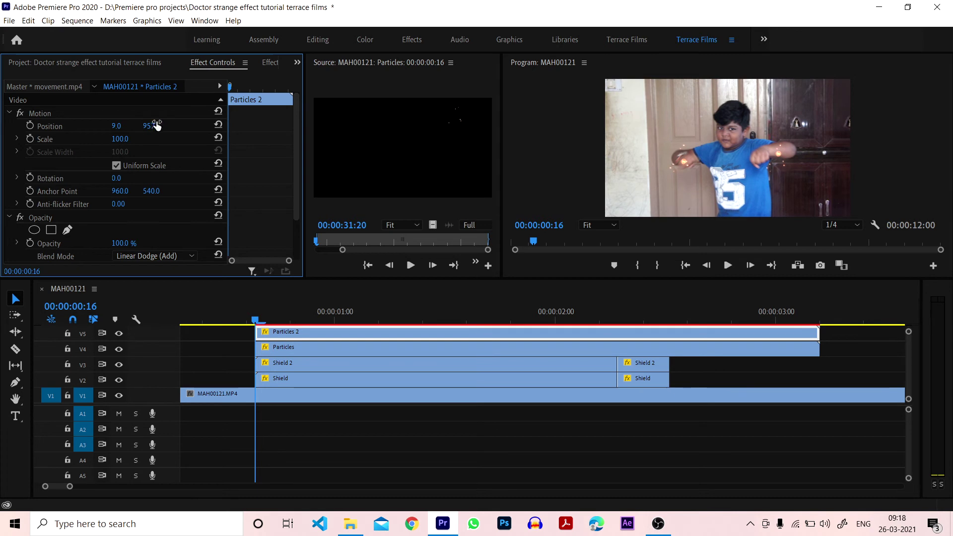
{"action": "left_click_drag", "start_coordinate": [116, 125], "coordinate": [117, 126]}
Preview from 00:00:00:12, enlarge the timeline and adjust the Particles 2 start point
{"action": "left_click_drag", "start_coordinate": [254, 318], "coordinate": [219, 319]}
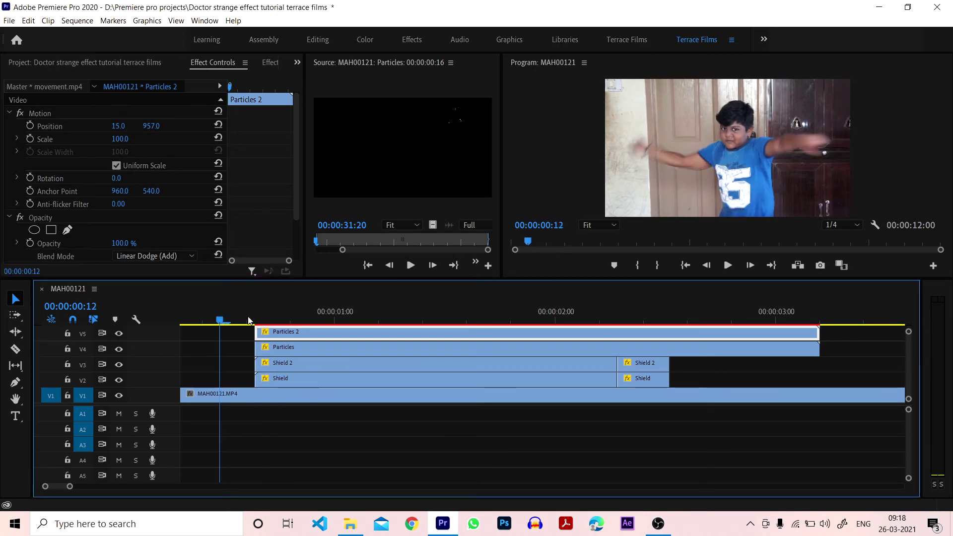
{"action": "left_click", "coordinate": [726, 266]}
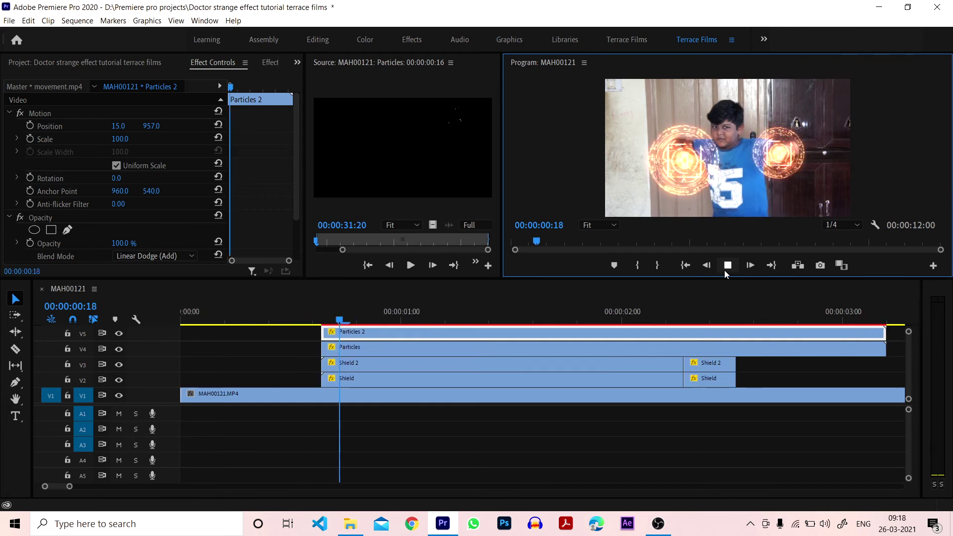
{"action": "left_click", "coordinate": [725, 268]}
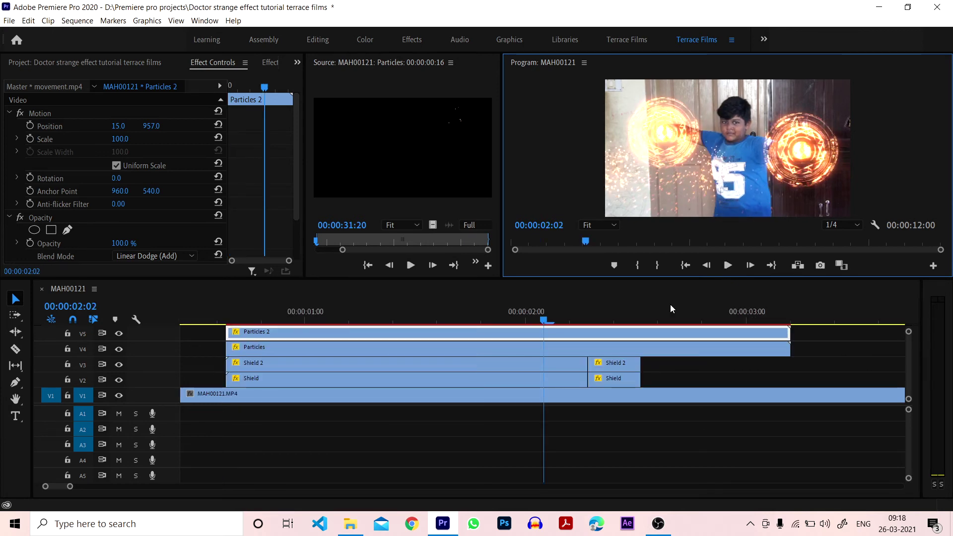
{"action": "left_click", "coordinate": [219, 318]}
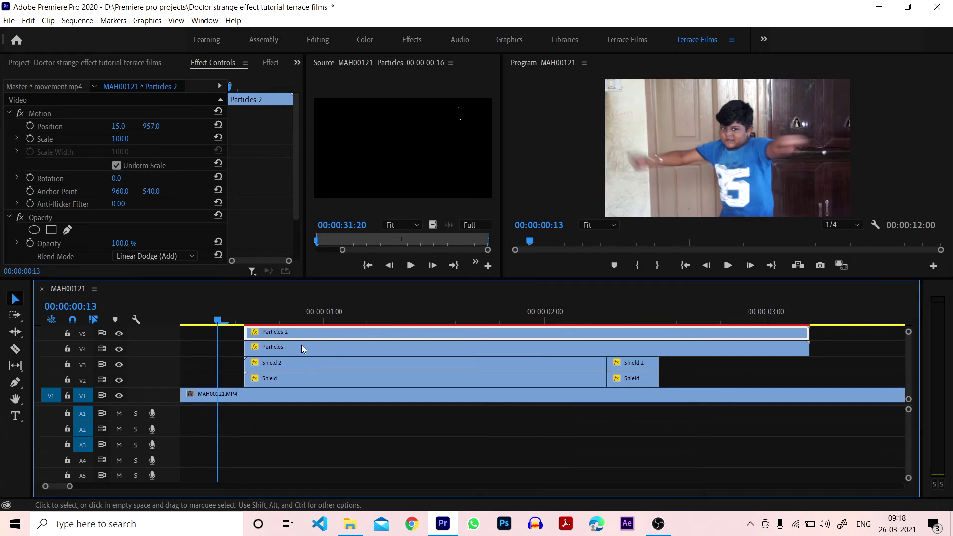
{"action": "left_click_drag", "start_coordinate": [341, 280], "coordinate": [344, 233]}
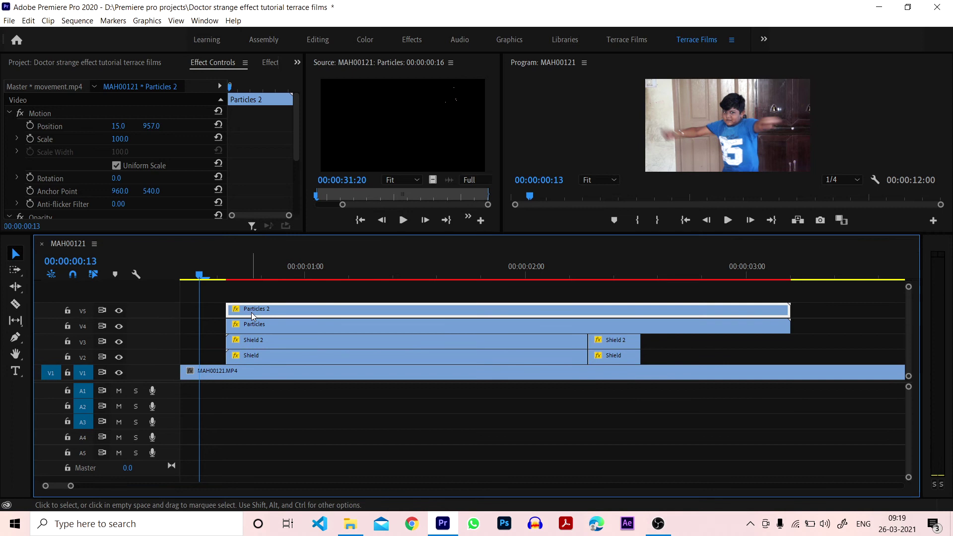
{"action": "left_click_drag", "start_coordinate": [229, 309], "coordinate": [229, 309]}
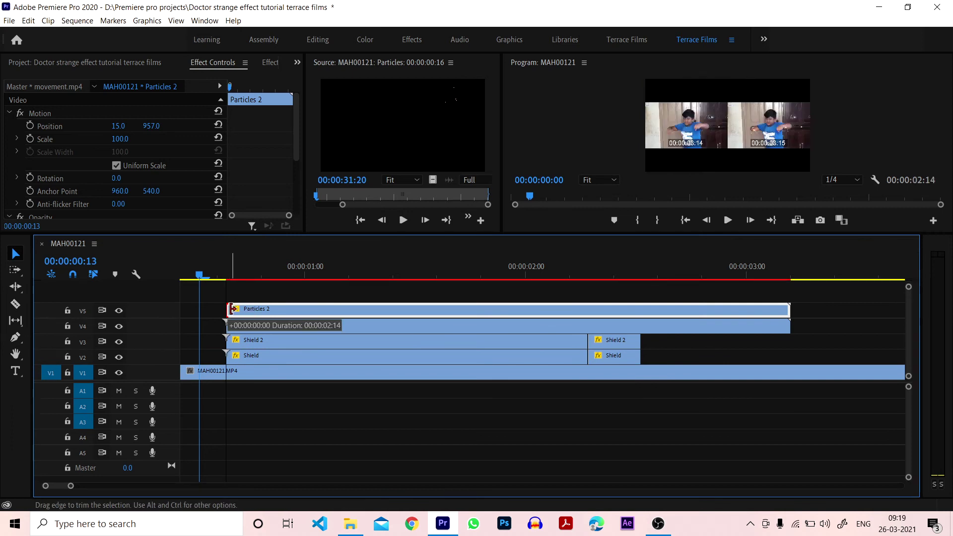
Play the shields with both particle layers, then step back three frames
{"action": "left_click", "coordinate": [727, 268]}
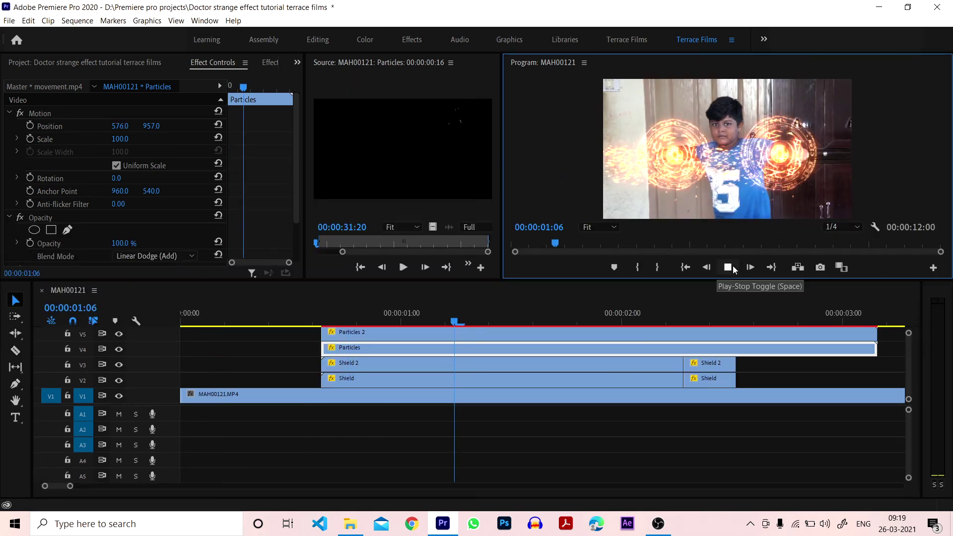
{"action": "left_click", "coordinate": [729, 267]}
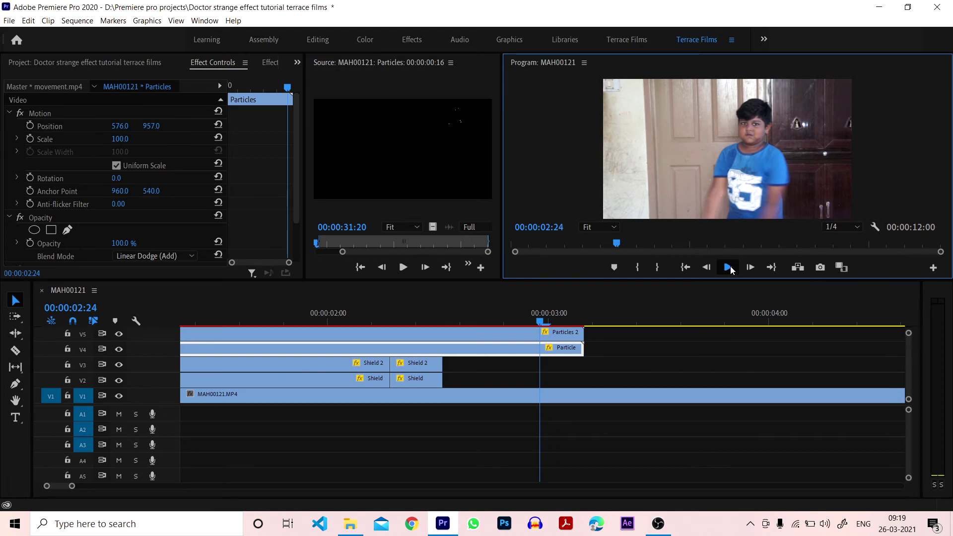
{"action": "left_click", "coordinate": [728, 267]}
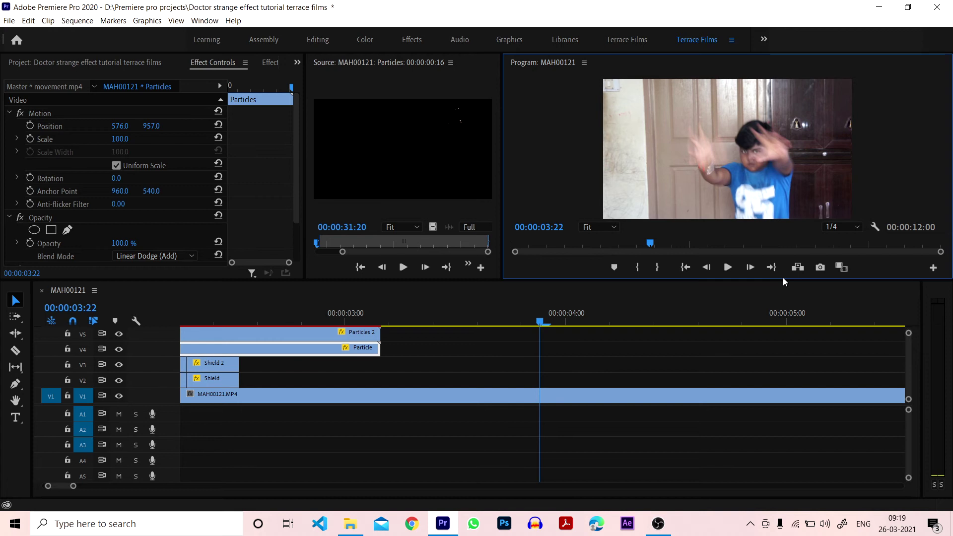
{"action": "key", "text": "space"}
{"action": "key", "text": "space"}
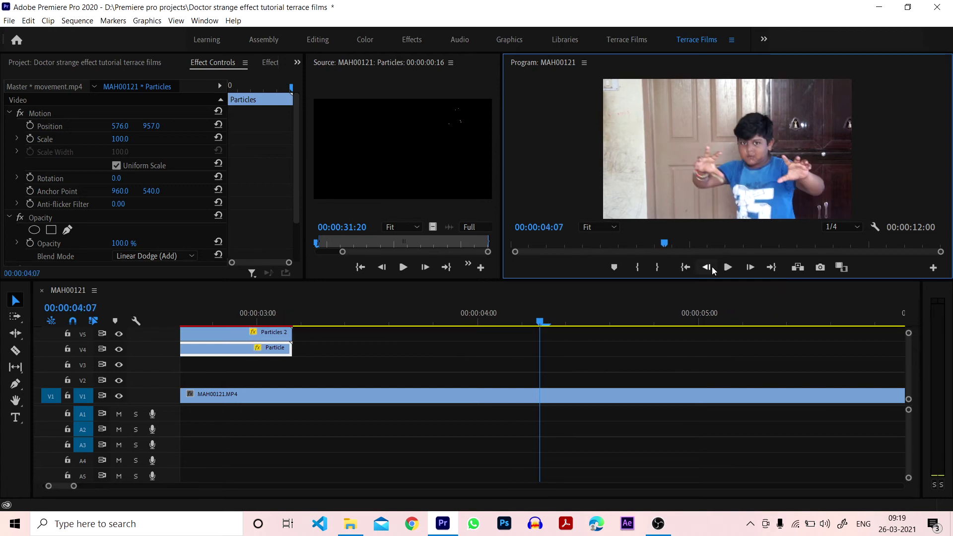
{"action": "left_click", "coordinate": [711, 268]}
{"action": "left_click", "coordinate": [711, 268]}
{"action": "left_click", "coordinate": [711, 268]}
{"action": "left_click", "coordinate": [124, 62]}
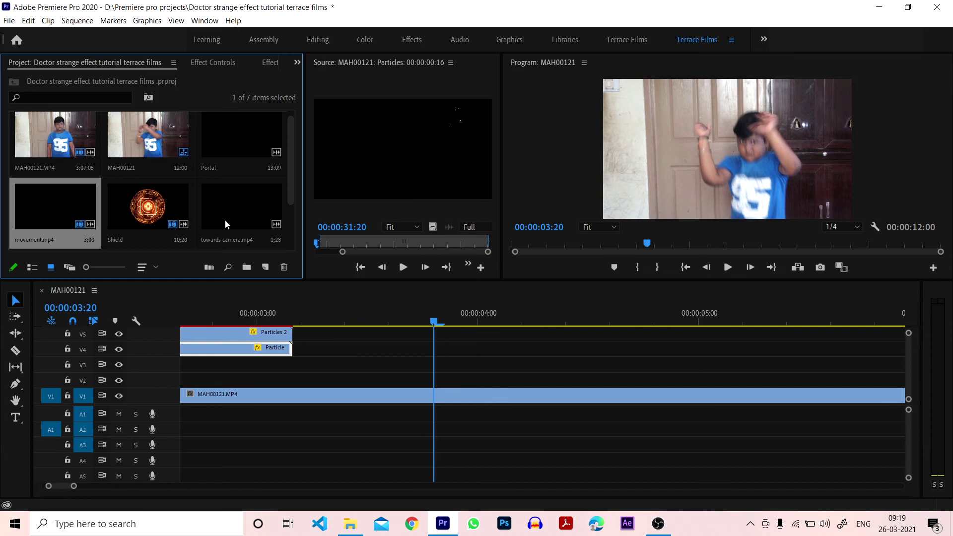
Place towards camera.mp4 on V2 at the playhead, 00:00:03:20
{"action": "left_click", "coordinate": [225, 219]}
{"action": "left_click_drag", "start_coordinate": [286, 268], "coordinate": [435, 381]}
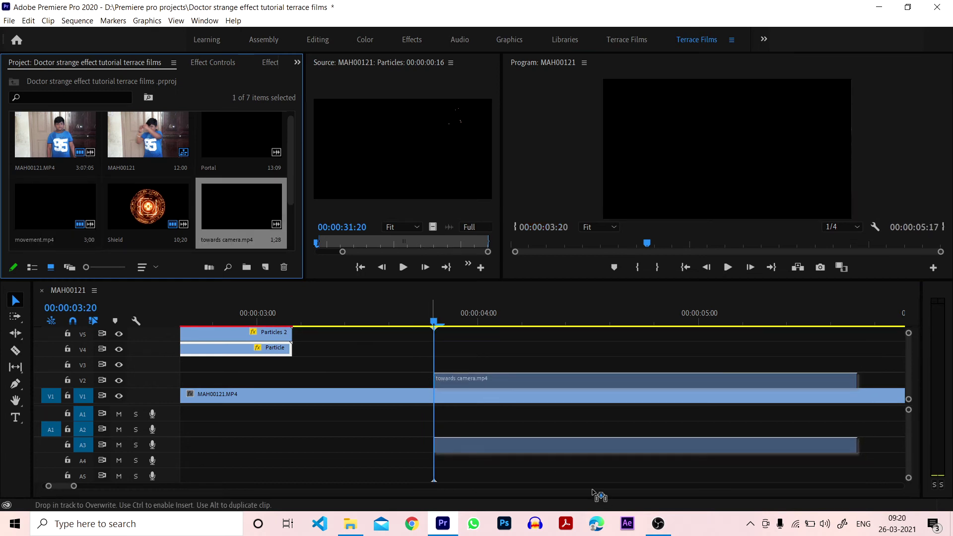
{"action": "left_click", "coordinate": [557, 380]}
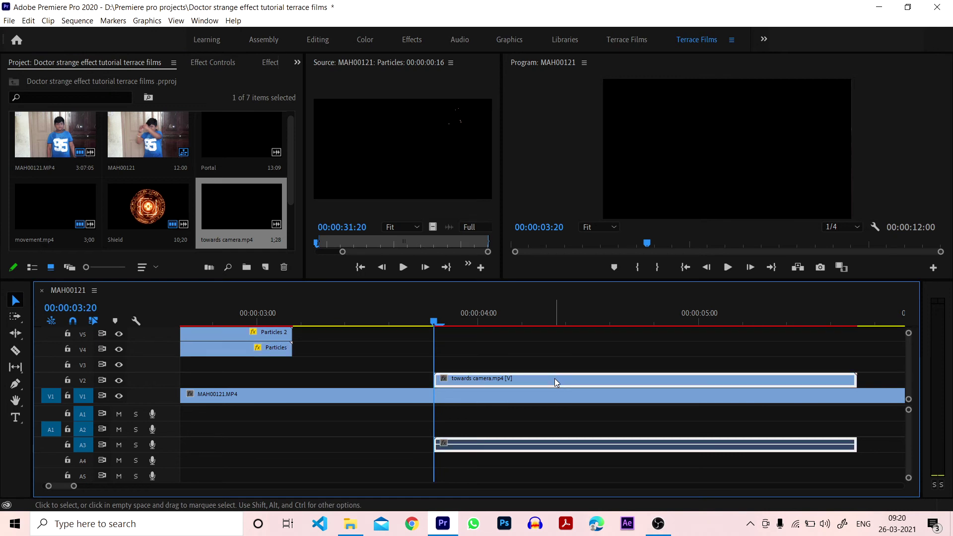
Unlink towards camera.mp4 and delete its audio from A3
{"action": "right_click", "coordinate": [555, 378]}
{"action": "left_click", "coordinate": [583, 192]}
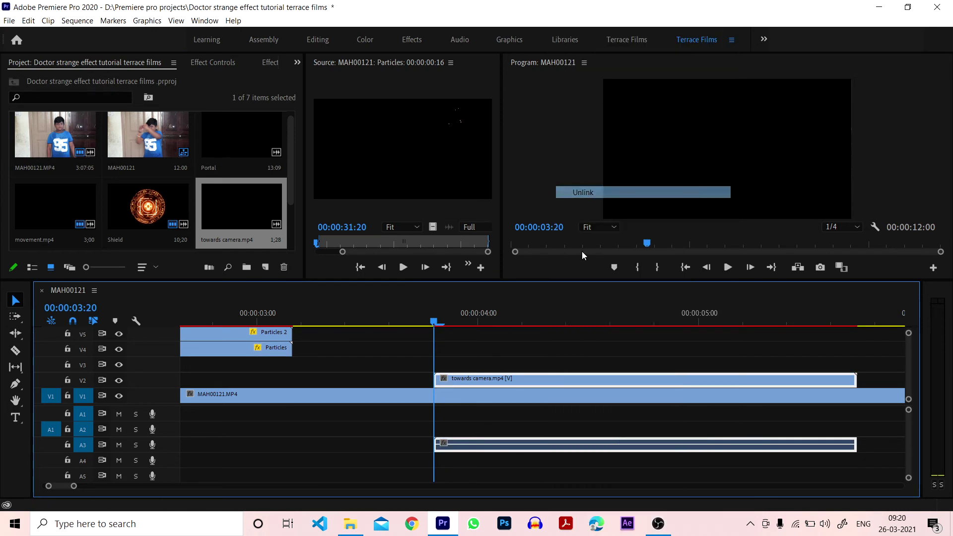
{"action": "left_click", "coordinate": [561, 445]}
{"action": "key", "text": "Delete"}
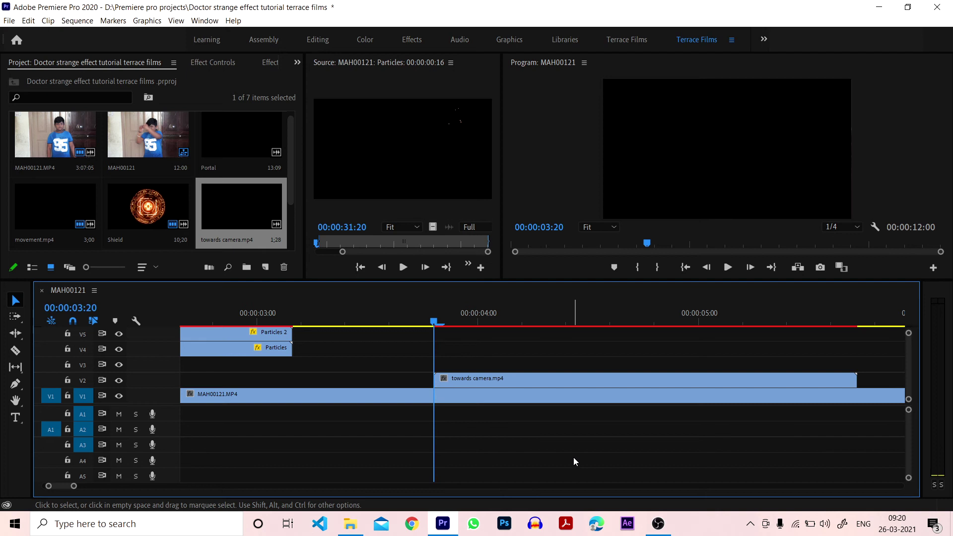
{"action": "mouse_move", "coordinate": [434, 322]}
{"action": "left_mouse_down"}
{"action": "mouse_move", "coordinate": [503, 325]}
{"action": "mouse_move", "coordinate": [442, 322]}
{"action": "left_mouse_up"}
{"action": "left_click", "coordinate": [480, 385]}
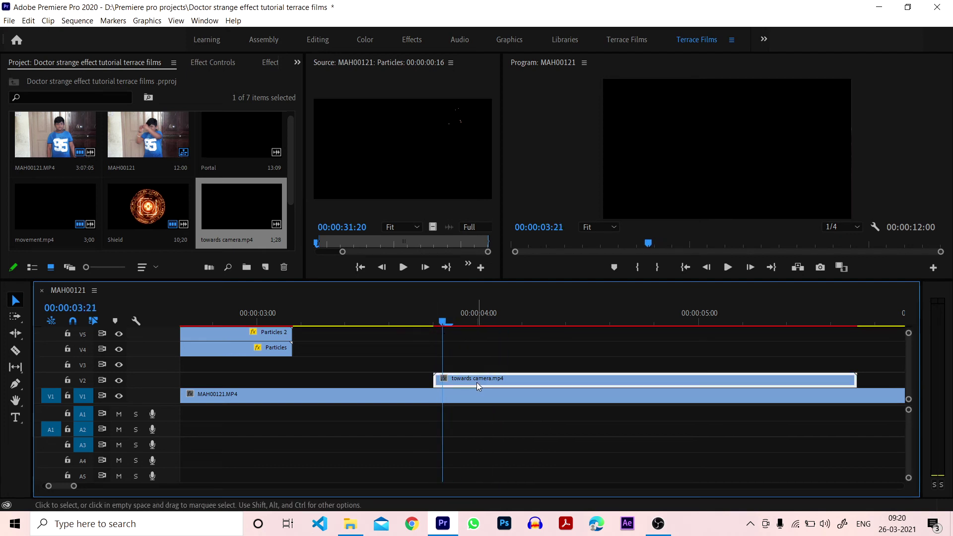
Set the towards camera.mp4 burst's blend mode to Linear Dodge (Add)
{"action": "left_click", "coordinate": [208, 63]}
{"action": "scroll", "coordinate": [111, 213], "scroll_direction": "down", "scroll_amount": 2}
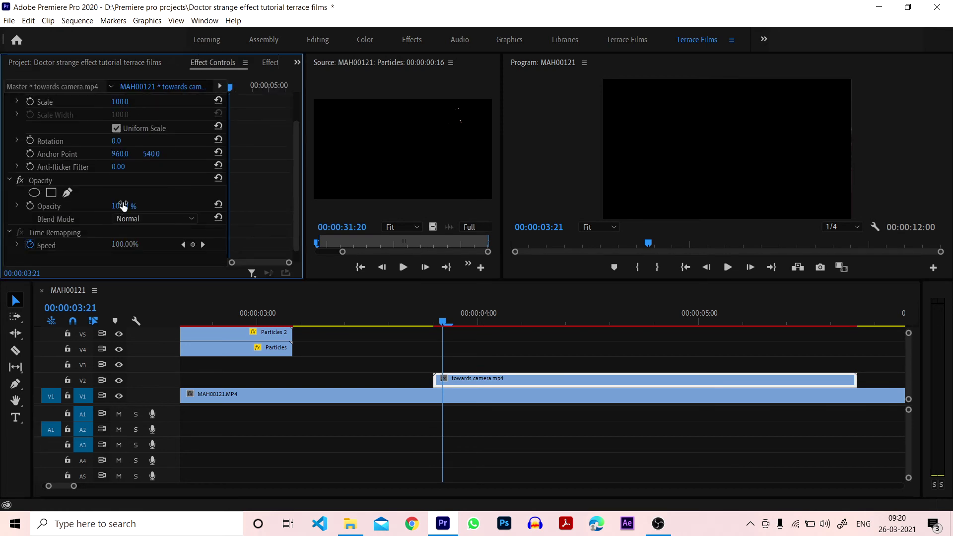
{"action": "left_click", "coordinate": [144, 220]}
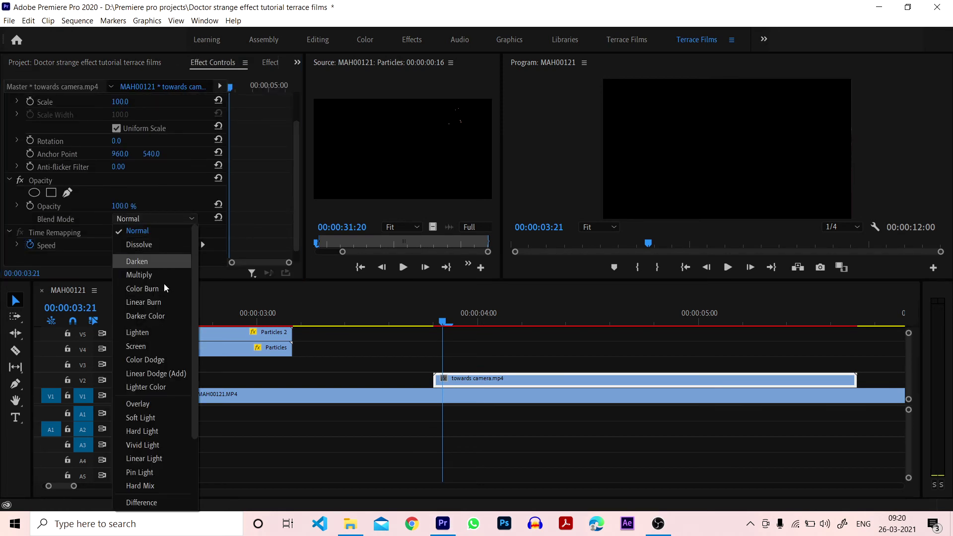
{"action": "left_click", "coordinate": [168, 371]}
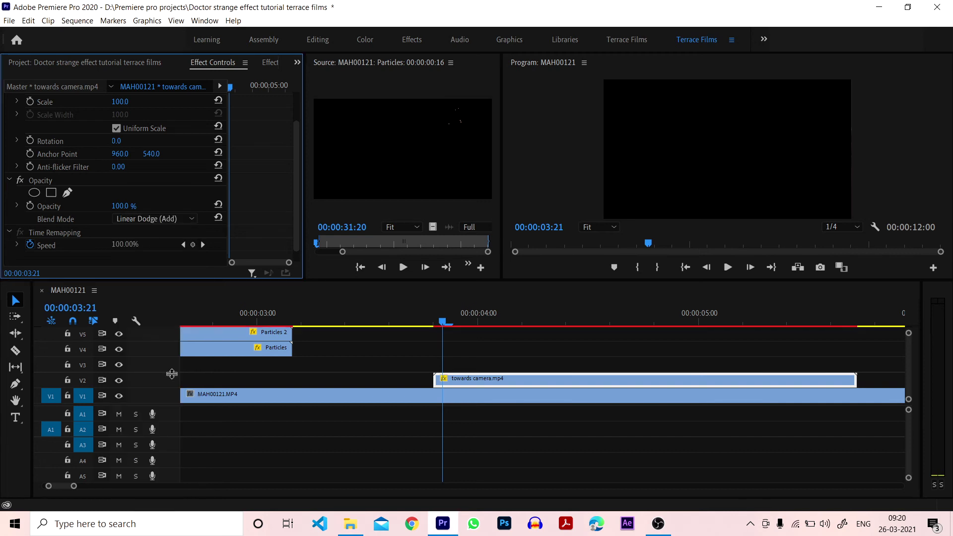
Scrub between 3:13 and 4:02 and play the sequence to preview the burst
{"action": "left_click_drag", "start_coordinate": [444, 316], "coordinate": [493, 316]}
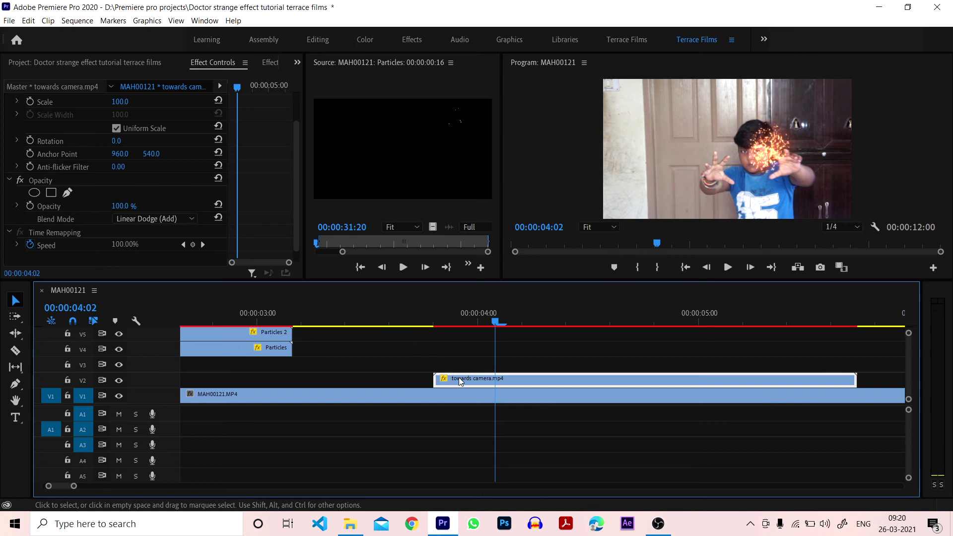
{"action": "left_click_drag", "start_coordinate": [460, 380], "coordinate": [434, 380]}
{"action": "left_click_drag", "start_coordinate": [497, 315], "coordinate": [371, 316]}
{"action": "left_click", "coordinate": [728, 267]}
{"action": "left_click", "coordinate": [728, 267]}
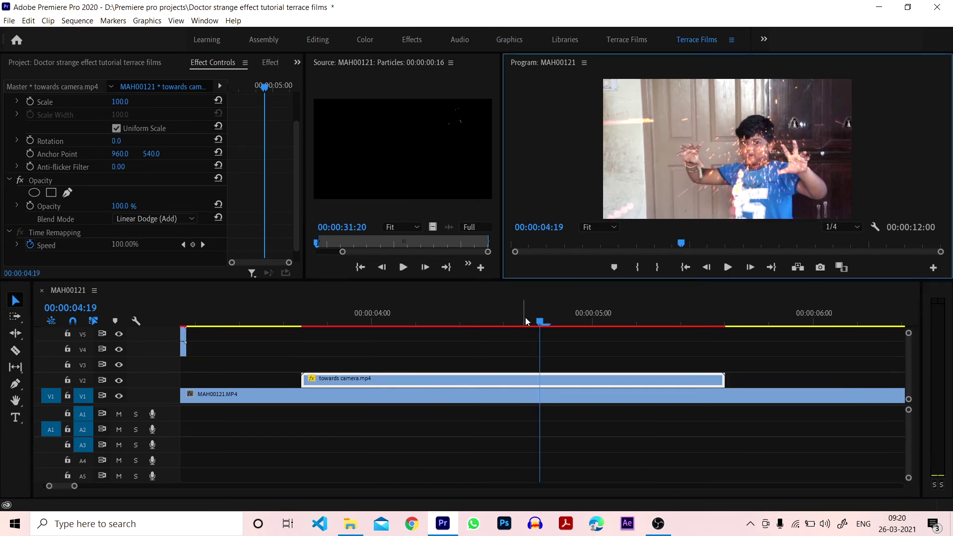
{"action": "left_click_drag", "start_coordinate": [526, 321], "coordinate": [389, 315]}
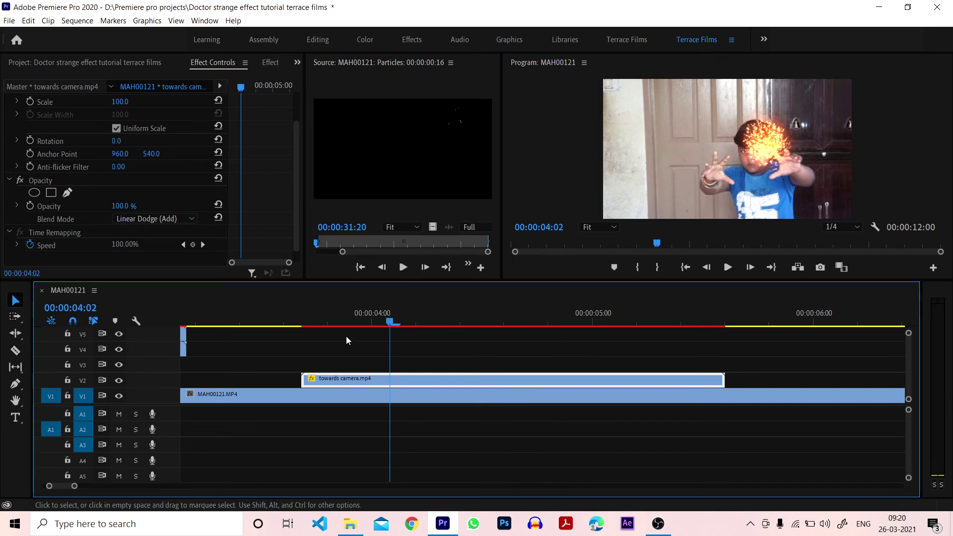
Reposition the burst to 607, 685 at scale 119, replay it, and park near 6:09
{"action": "scroll", "coordinate": [152, 167], "scroll_direction": "up", "scroll_amount": 3}
{"action": "left_click_drag", "start_coordinate": [149, 125], "coordinate": [221, 126]}
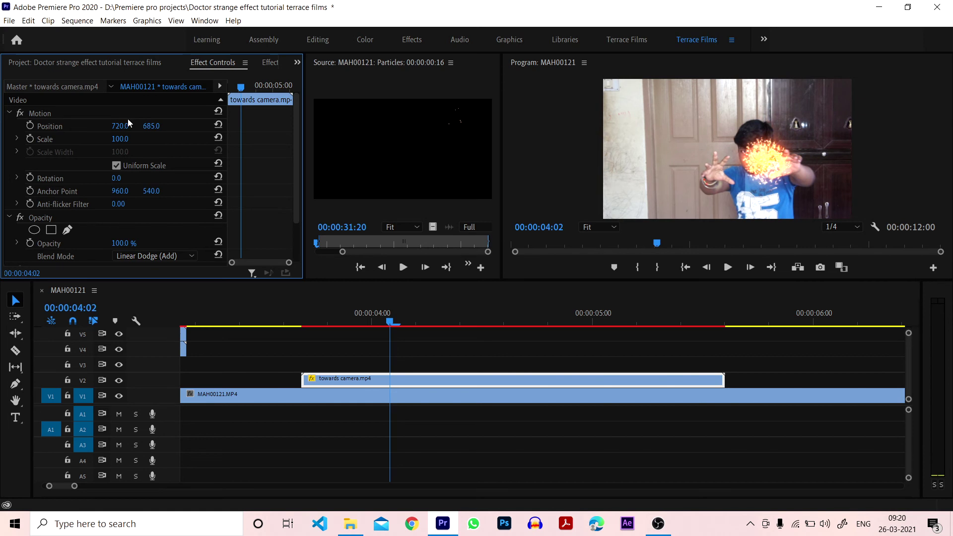
{"action": "mouse_move", "coordinate": [120, 125]}
{"action": "left_mouse_down"}
{"action": "mouse_move", "coordinate": [84, 125]}
{"action": "mouse_move", "coordinate": [126, 138]}
{"action": "mouse_move", "coordinate": [126, 127]}
{"action": "mouse_move", "coordinate": [125, 139]}
{"action": "left_mouse_up"}
{"action": "left_click", "coordinate": [728, 267]}
{"action": "left_click", "coordinate": [728, 268]}
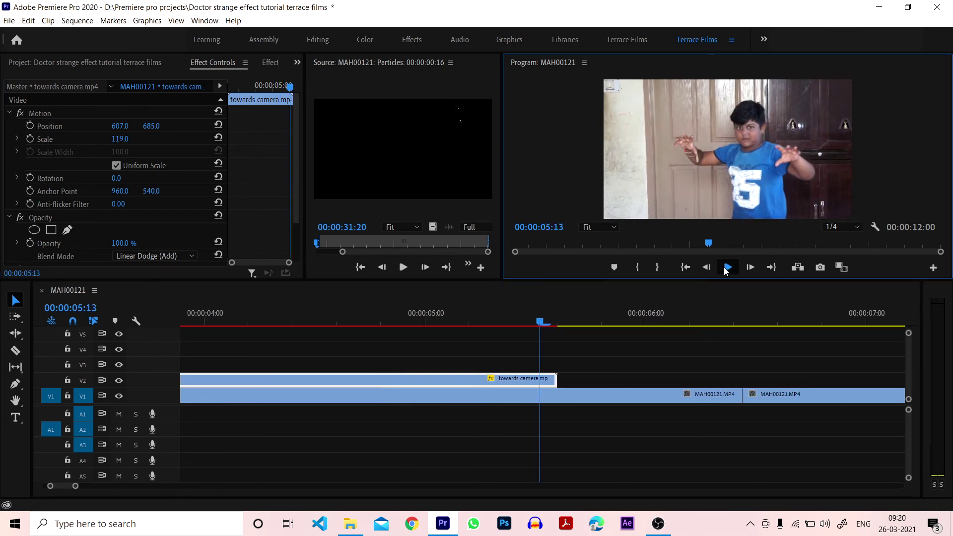
{"action": "left_click", "coordinate": [727, 268]}
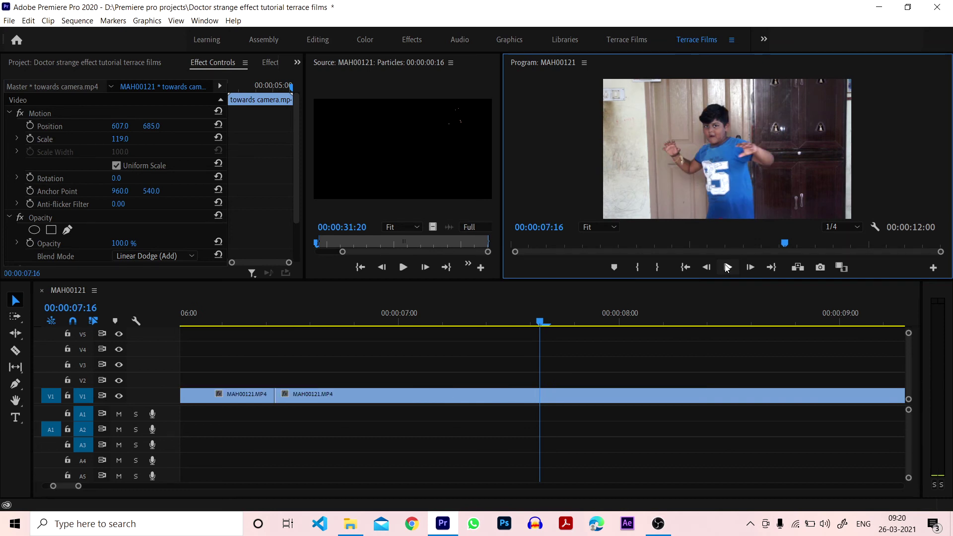
{"action": "left_click", "coordinate": [538, 325]}
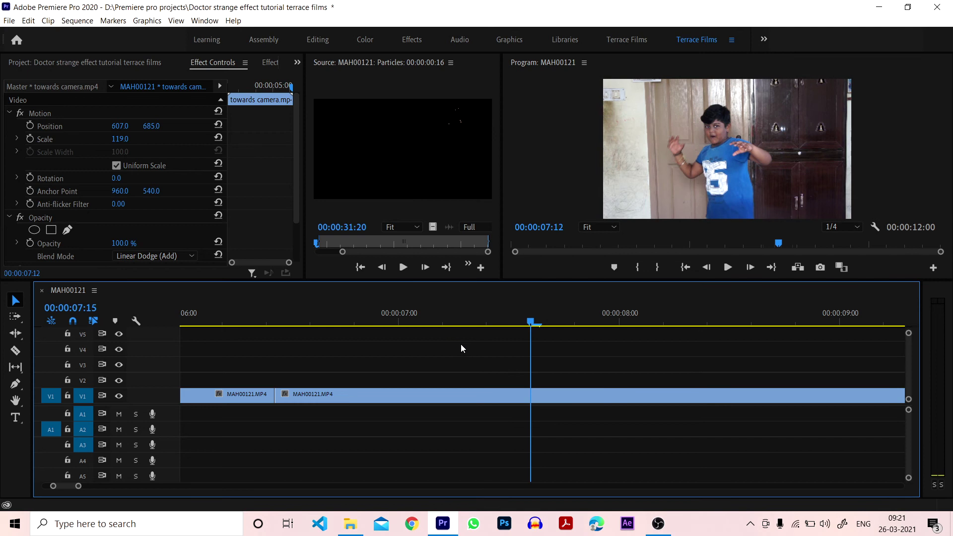
{"action": "left_click", "coordinate": [258, 321]}
Place the Portal clip on V2 starting at 6:11, above the boy footage
{"action": "left_click_drag", "start_coordinate": [260, 321], "coordinate": [275, 325]}
{"action": "key", "text": "shift+1"}
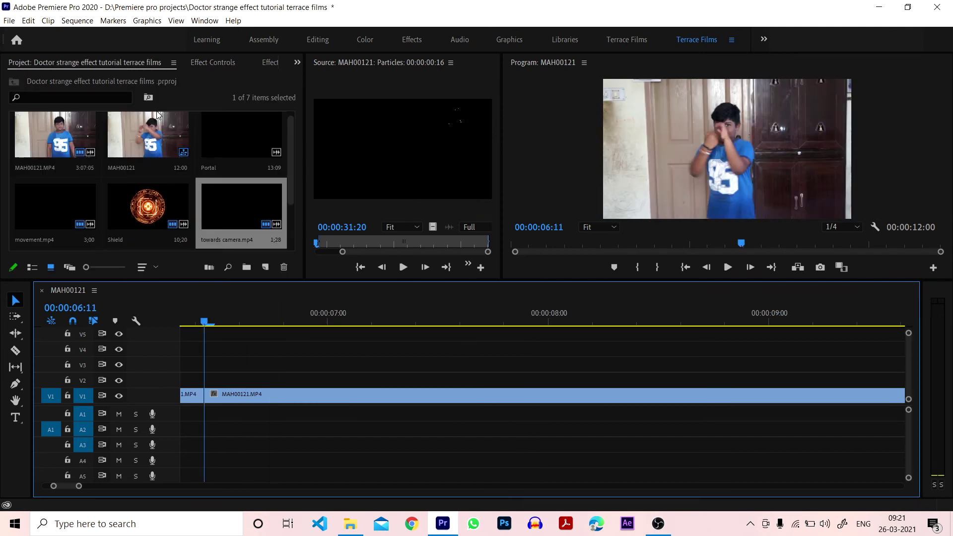
{"action": "left_click_drag", "start_coordinate": [238, 134], "coordinate": [219, 384]}
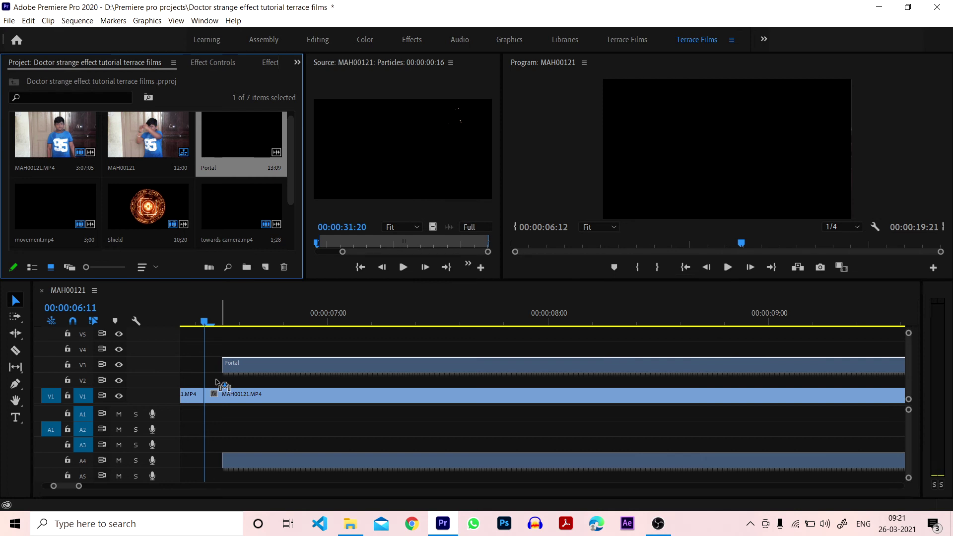
{"action": "left_click_drag", "start_coordinate": [219, 384], "coordinate": [219, 382]}
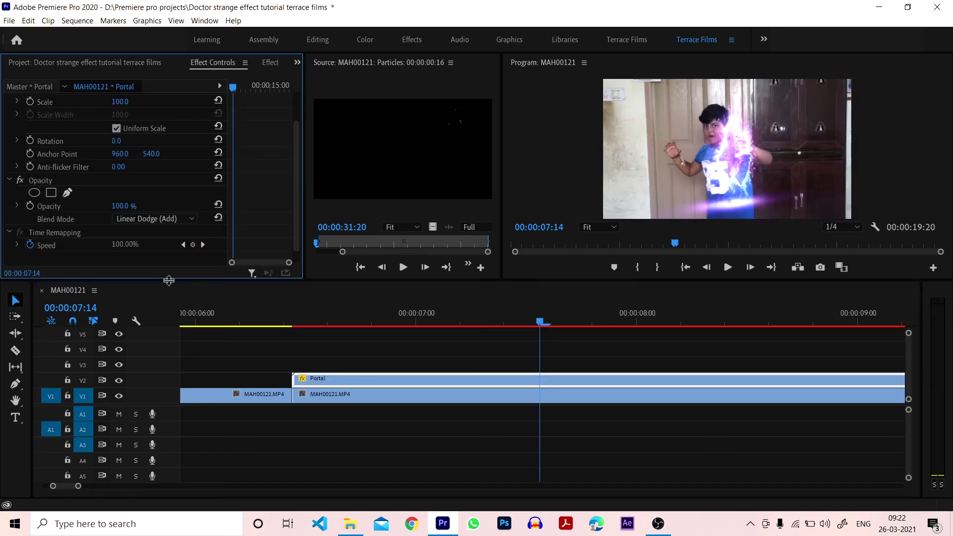
Set the Portal clip's blend mode to Screen and return to its start
{"action": "left_click", "coordinate": [159, 219]}
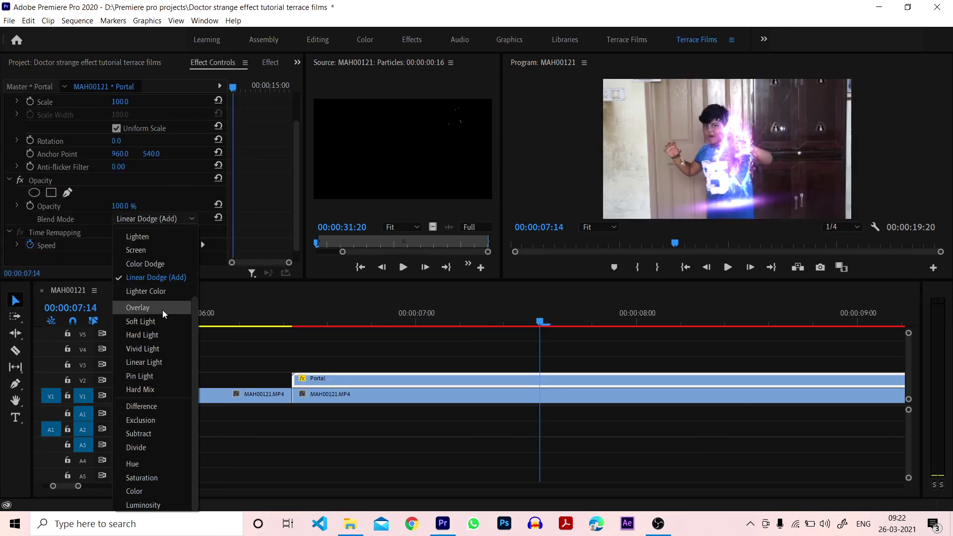
{"action": "left_click", "coordinate": [168, 276]}
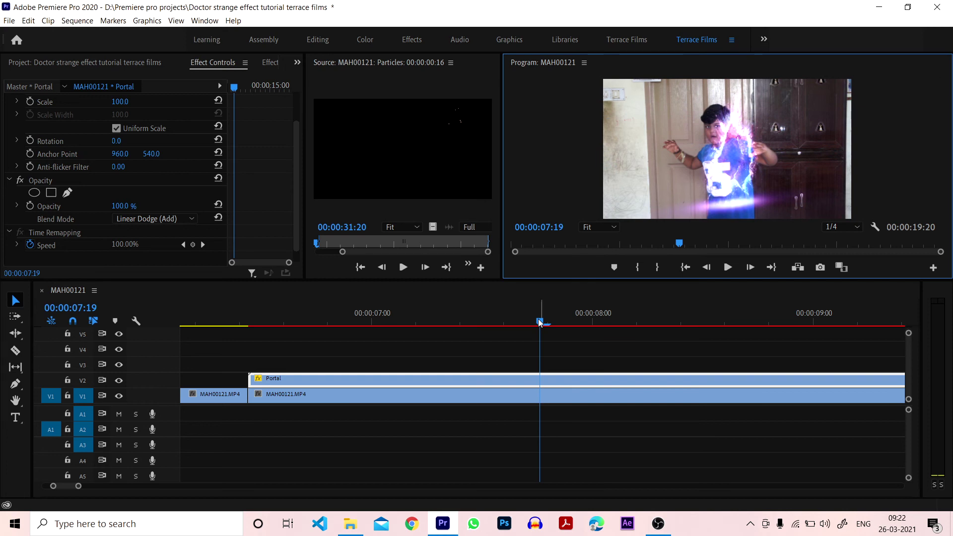
{"action": "left_click_drag", "start_coordinate": [540, 323], "coordinate": [249, 322]}
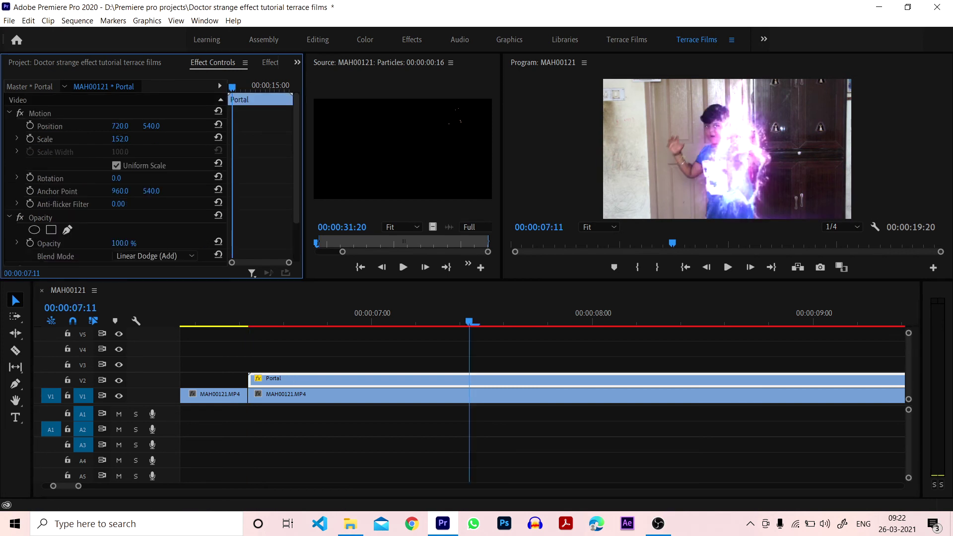
Shift the portal to X 665, enlarge it to scale 205, and preview playback
{"action": "left_click_drag", "start_coordinate": [119, 126], "coordinate": [100, 127]}
{"action": "left_click_drag", "start_coordinate": [120, 139], "coordinate": [130, 143]}
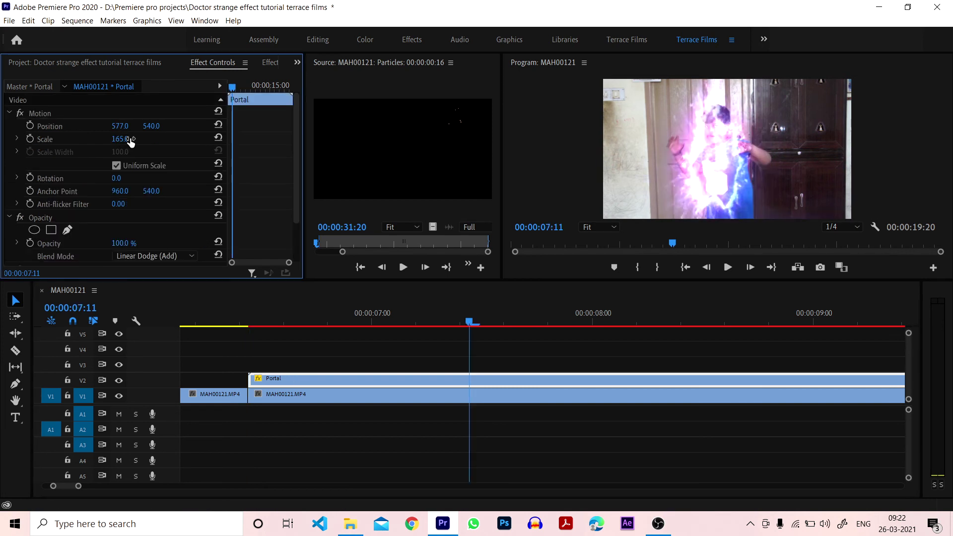
{"action": "scroll", "coordinate": [166, 207], "scroll_direction": "down", "scroll_amount": 2}
{"action": "scroll", "coordinate": [166, 207], "scroll_direction": "up", "scroll_amount": 2}
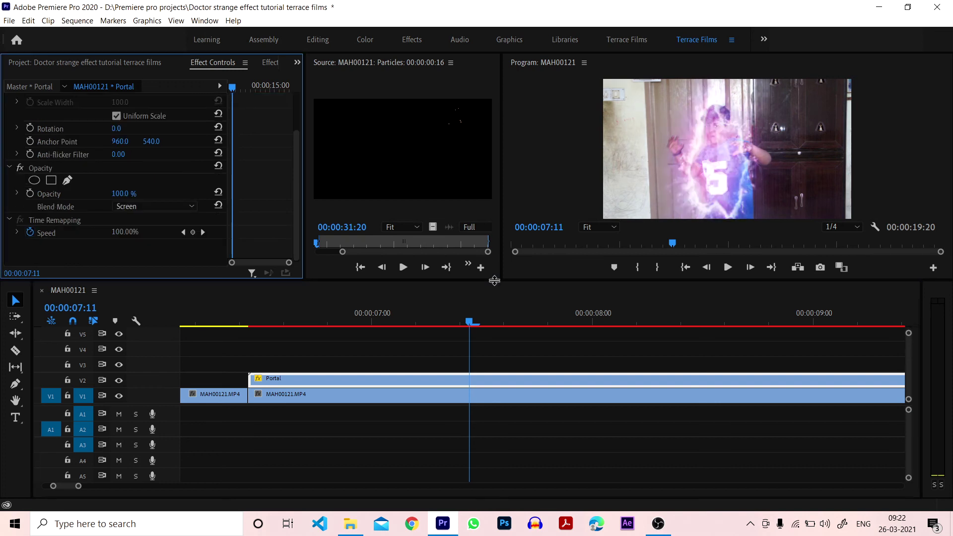
{"action": "key", "text": "space"}
{"action": "key", "text": "space"}
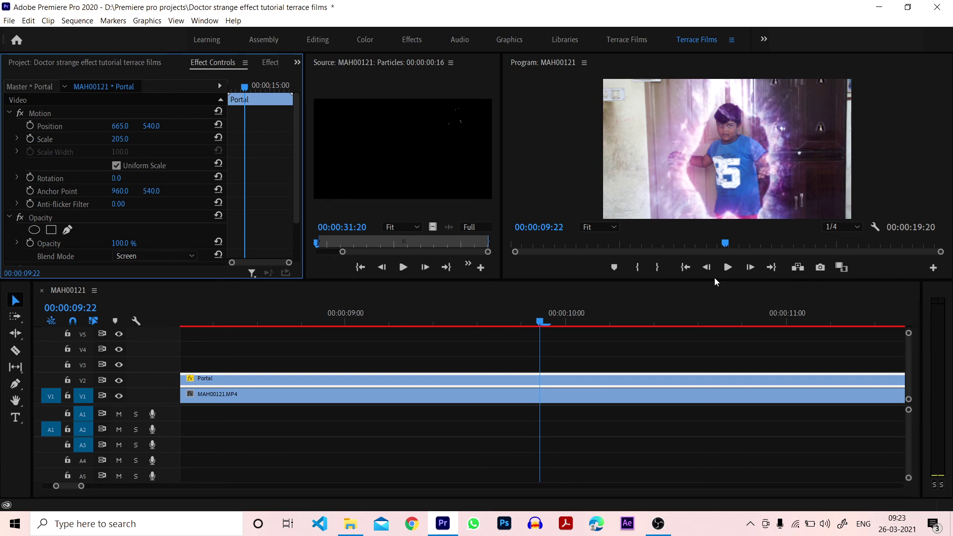
{"action": "left_click", "coordinate": [713, 278]}
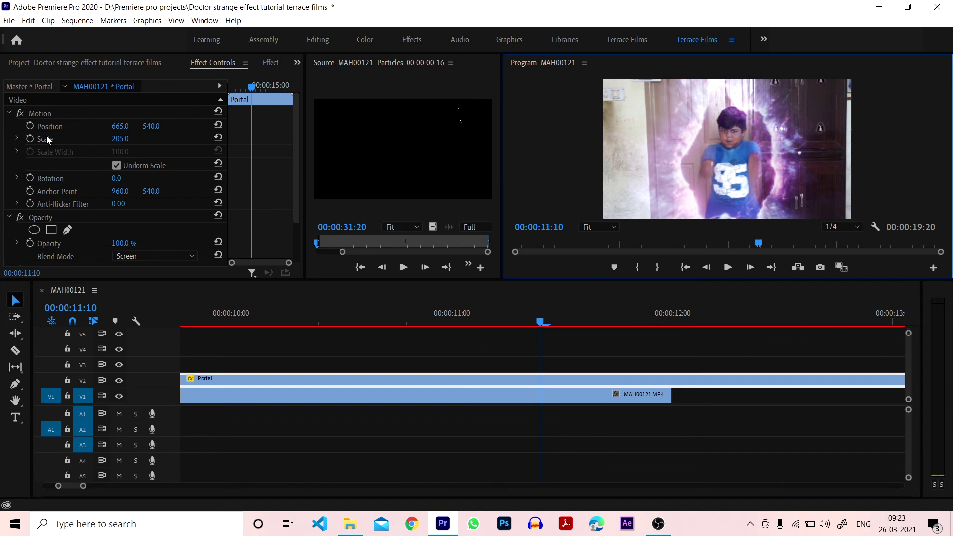
Keyframe the Portal's Scale at 11:10 so it shrinks down to close by about 11:13
{"action": "left_click", "coordinate": [30, 138]}
{"action": "left_click", "coordinate": [541, 324]}
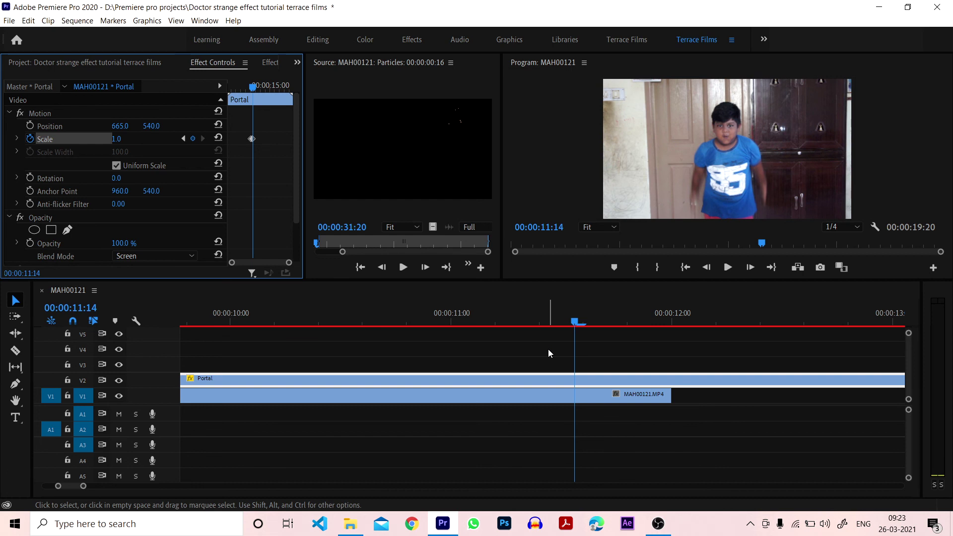
{"action": "scroll", "coordinate": [456, 317], "scroll_direction": "down", "scroll_amount": 2}
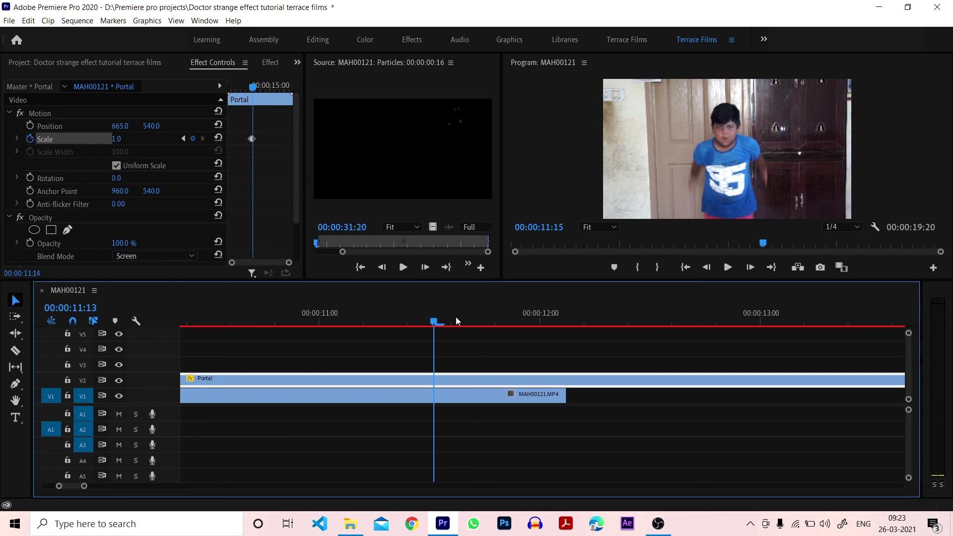
{"action": "left_click", "coordinate": [440, 322]}
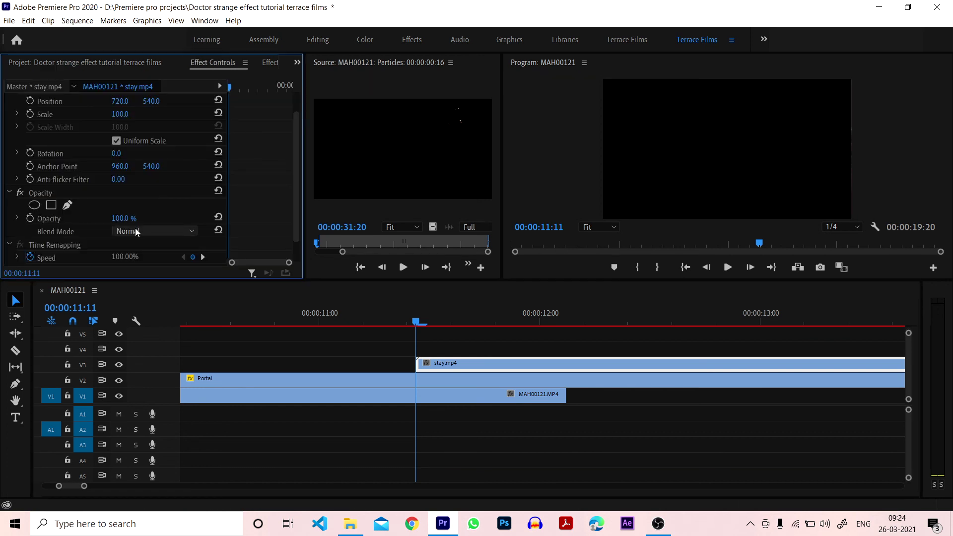
Blend stay.mp4 with Linear Dodge (Add), preview it from 11:12 to 11:19, and lower it
{"action": "left_click", "coordinate": [137, 232]}
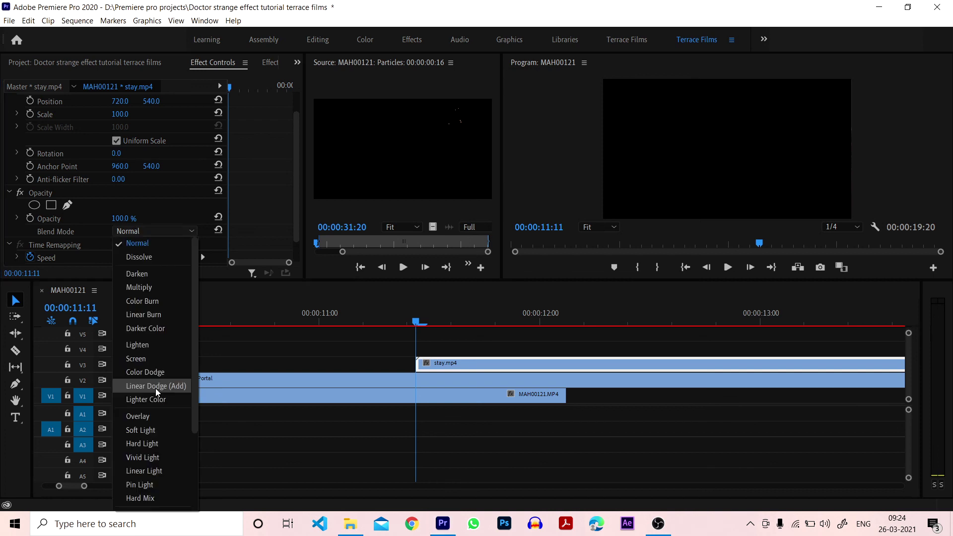
{"action": "left_click", "coordinate": [155, 386]}
{"action": "left_click", "coordinate": [429, 323]}
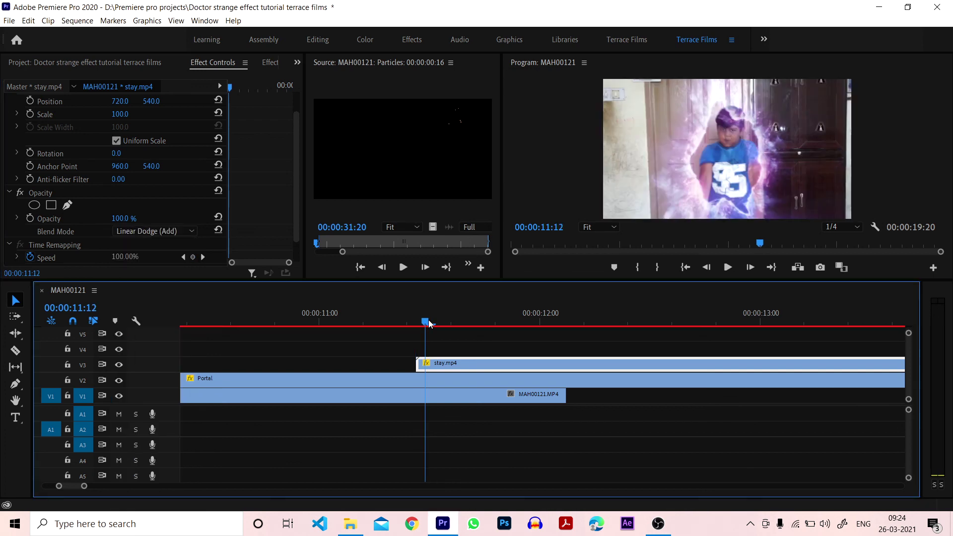
{"action": "left_click_drag", "start_coordinate": [429, 324], "coordinate": [484, 311]}
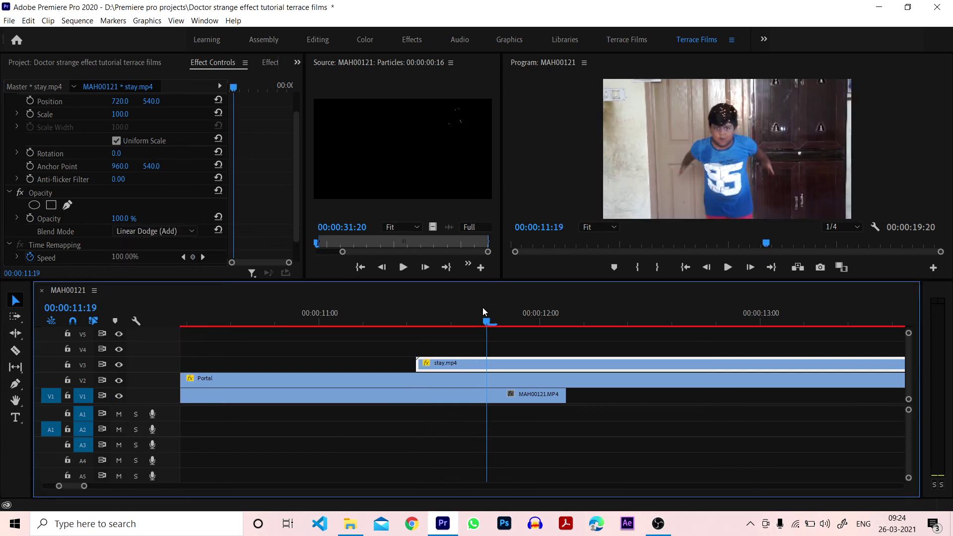
{"action": "key", "text": "space"}
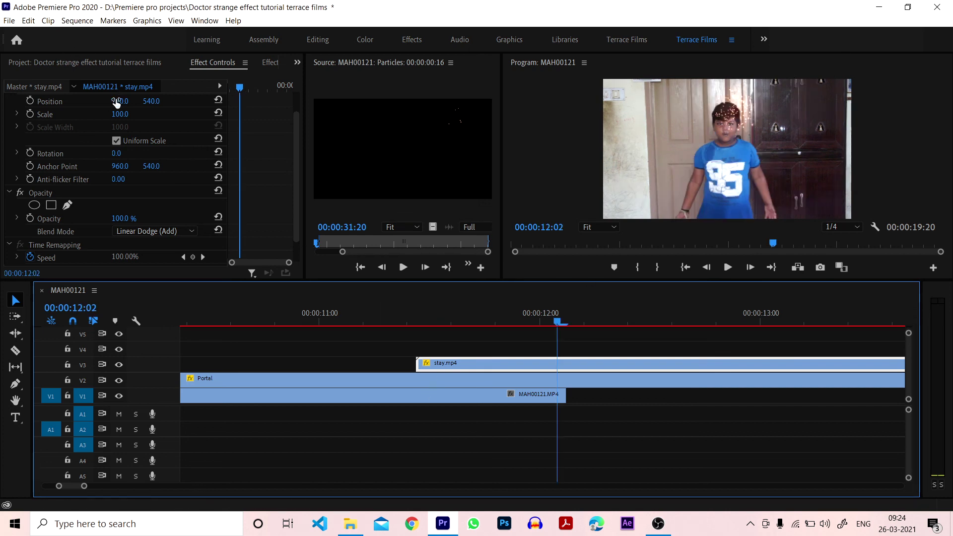
{"action": "left_click_drag", "start_coordinate": [151, 102], "coordinate": [146, 114]}
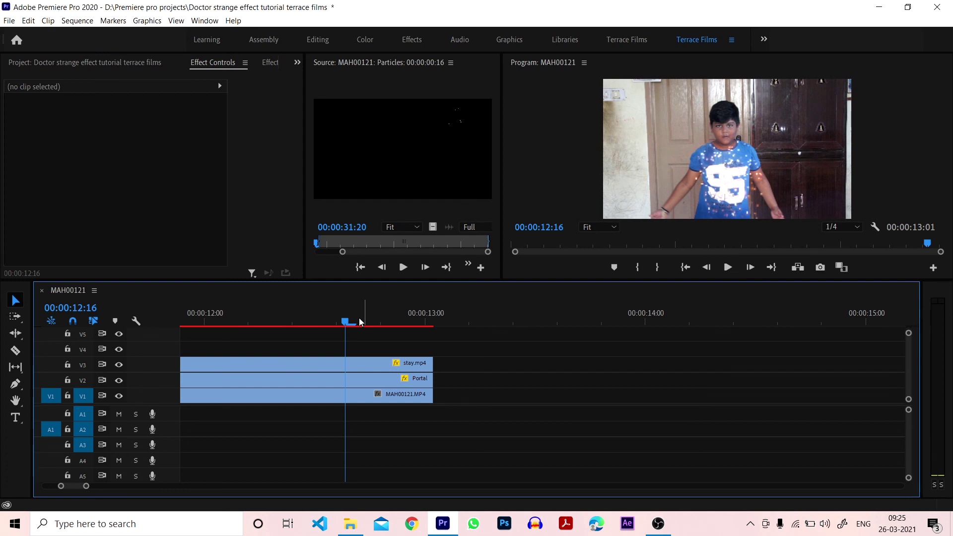
Review the ending with sparkles at 667, 1158, scale 154, then return to the sequence start
{"action": "left_click", "coordinate": [728, 268]}
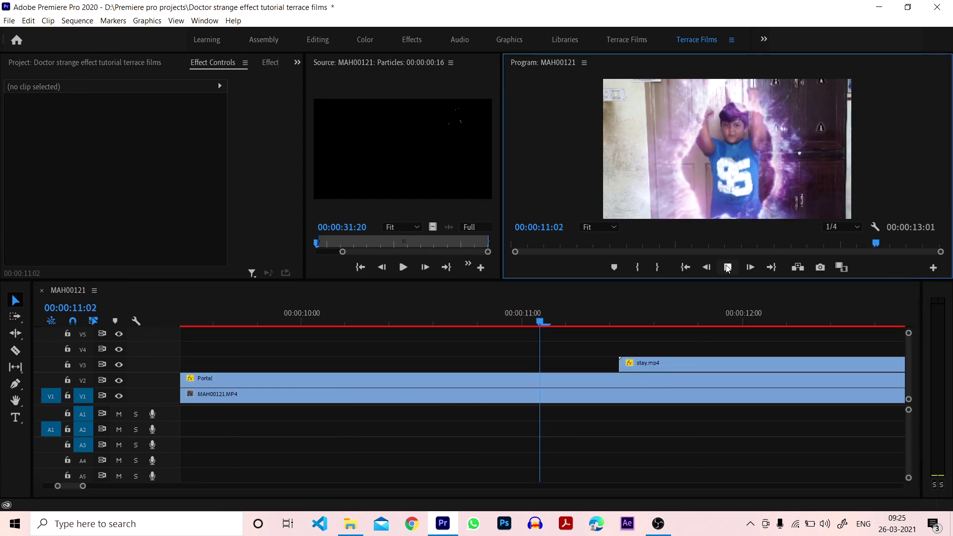
{"action": "left_click", "coordinate": [320, 306]}
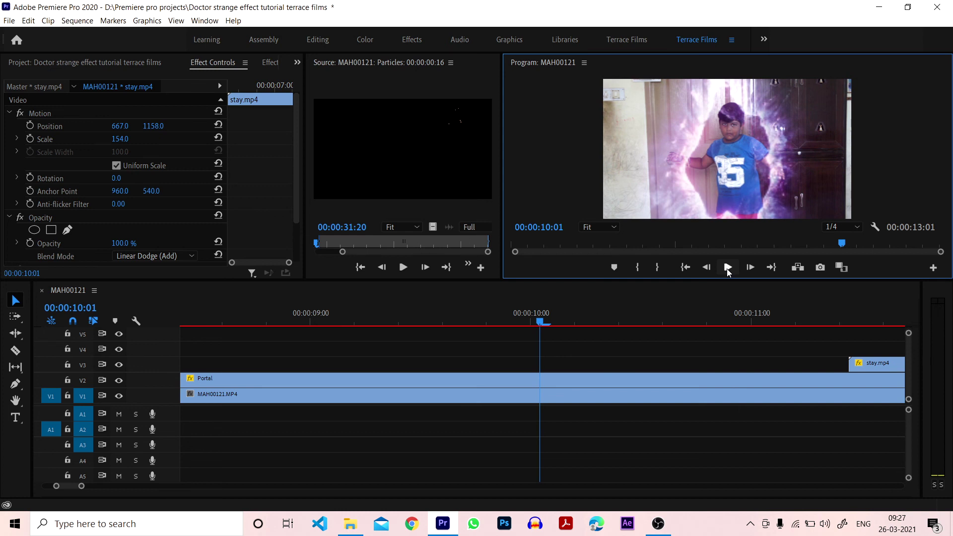
{"action": "left_click", "coordinate": [682, 271]}
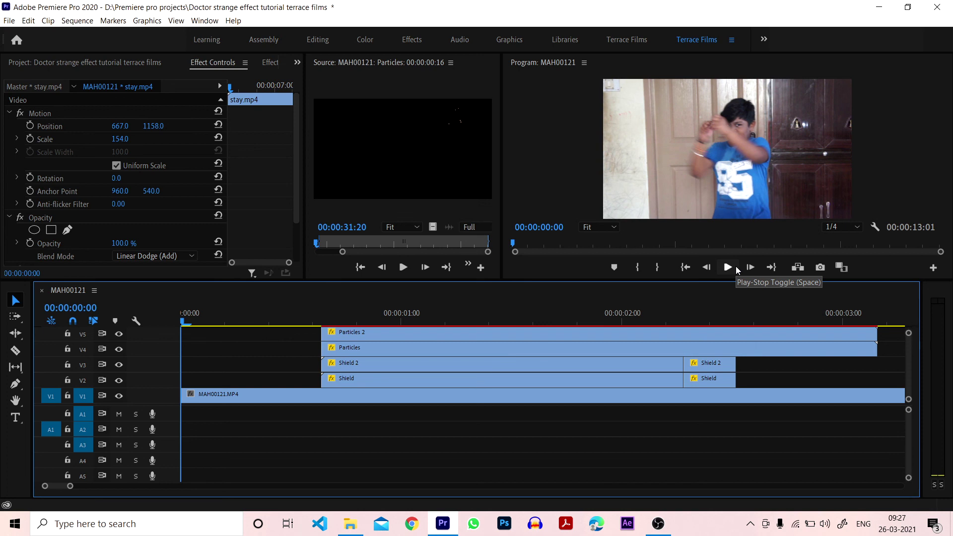
Play the full sequence with the Program monitor maximised to fill the workspace
{"action": "key", "text": "space"}
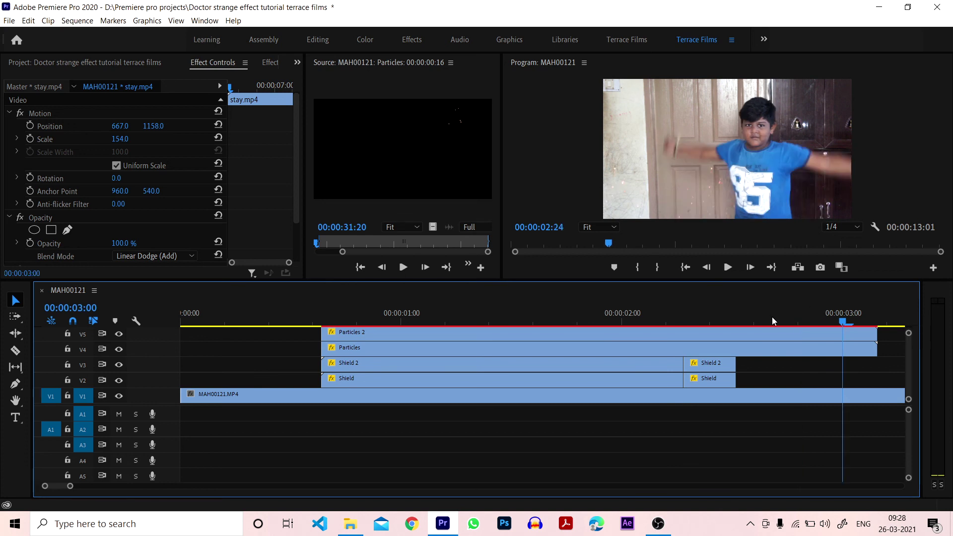
{"action": "key", "text": "grave"}
{"action": "left_click", "coordinate": [82, 63]}
{"action": "mouse_move", "coordinate": [204, 102]}
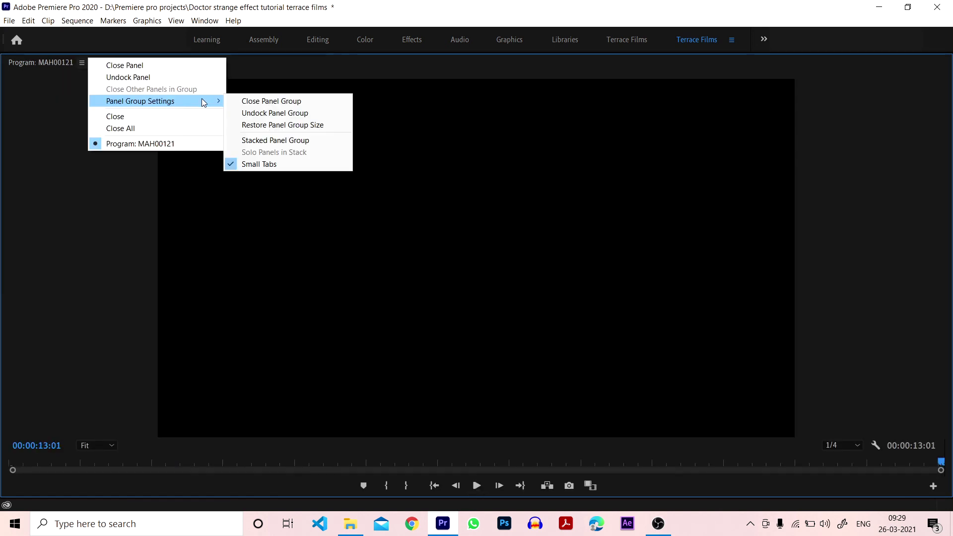